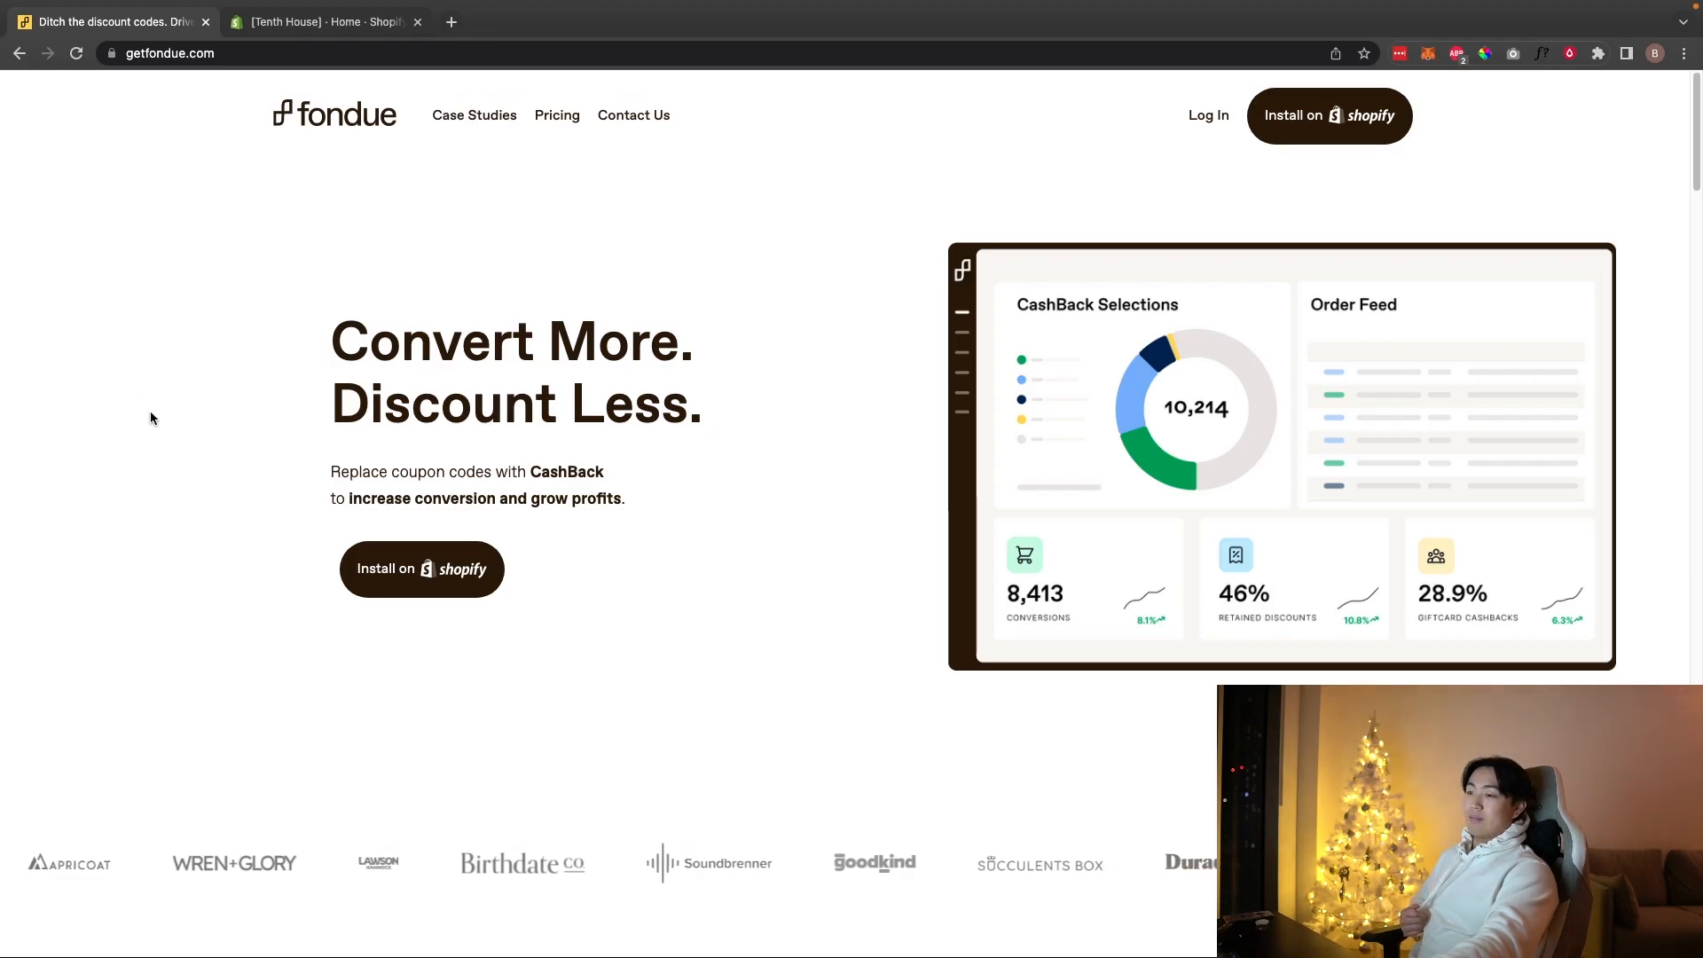
# Step: Review Fondue's CashBack stats, then go to its Install on Shopify listing
pyautogui.scroll(-6, 660, 657)
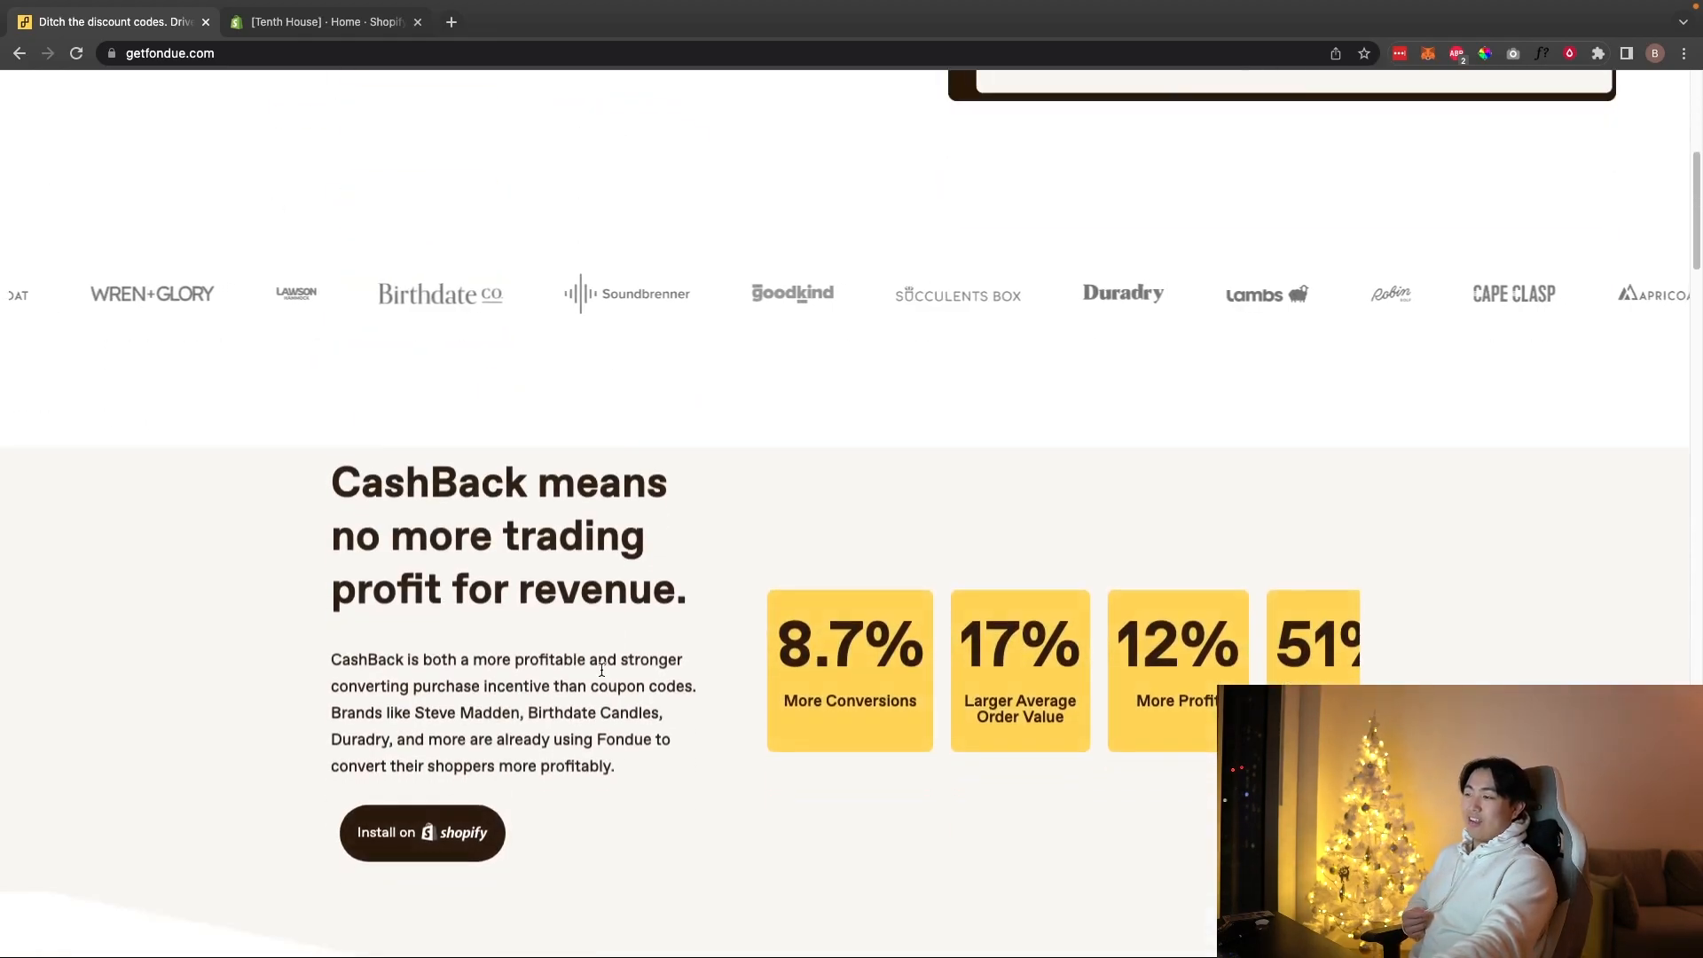
pyautogui.scroll(6, 250, 487)
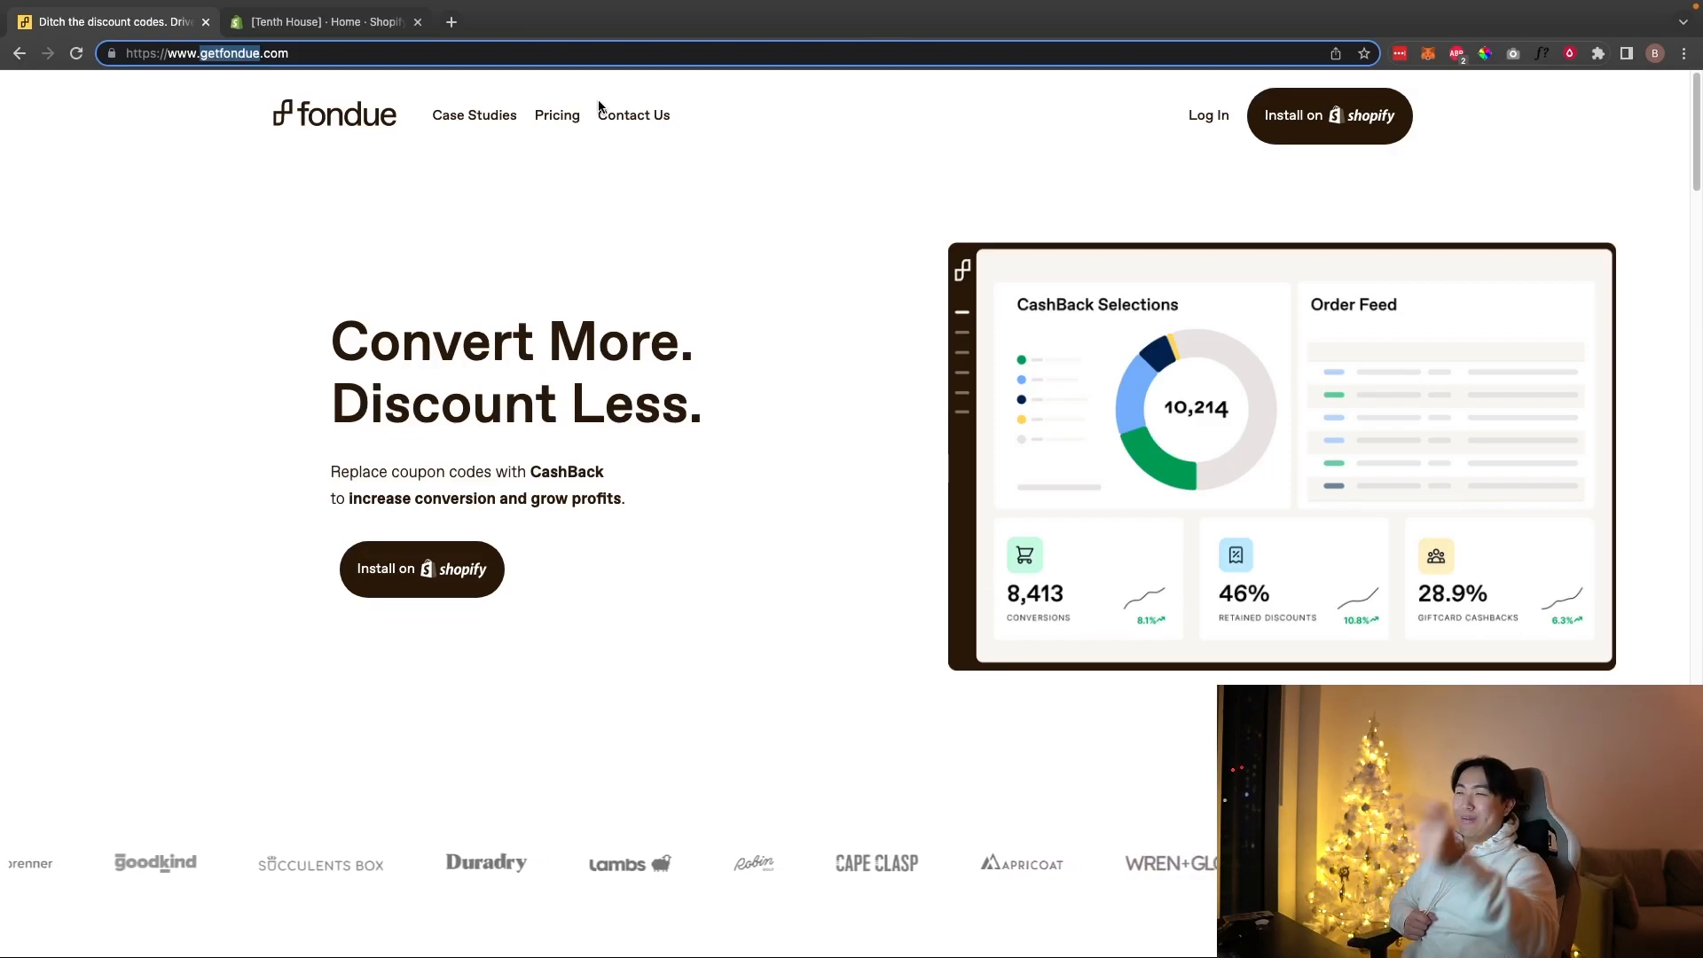
pyautogui.click(1330, 116)
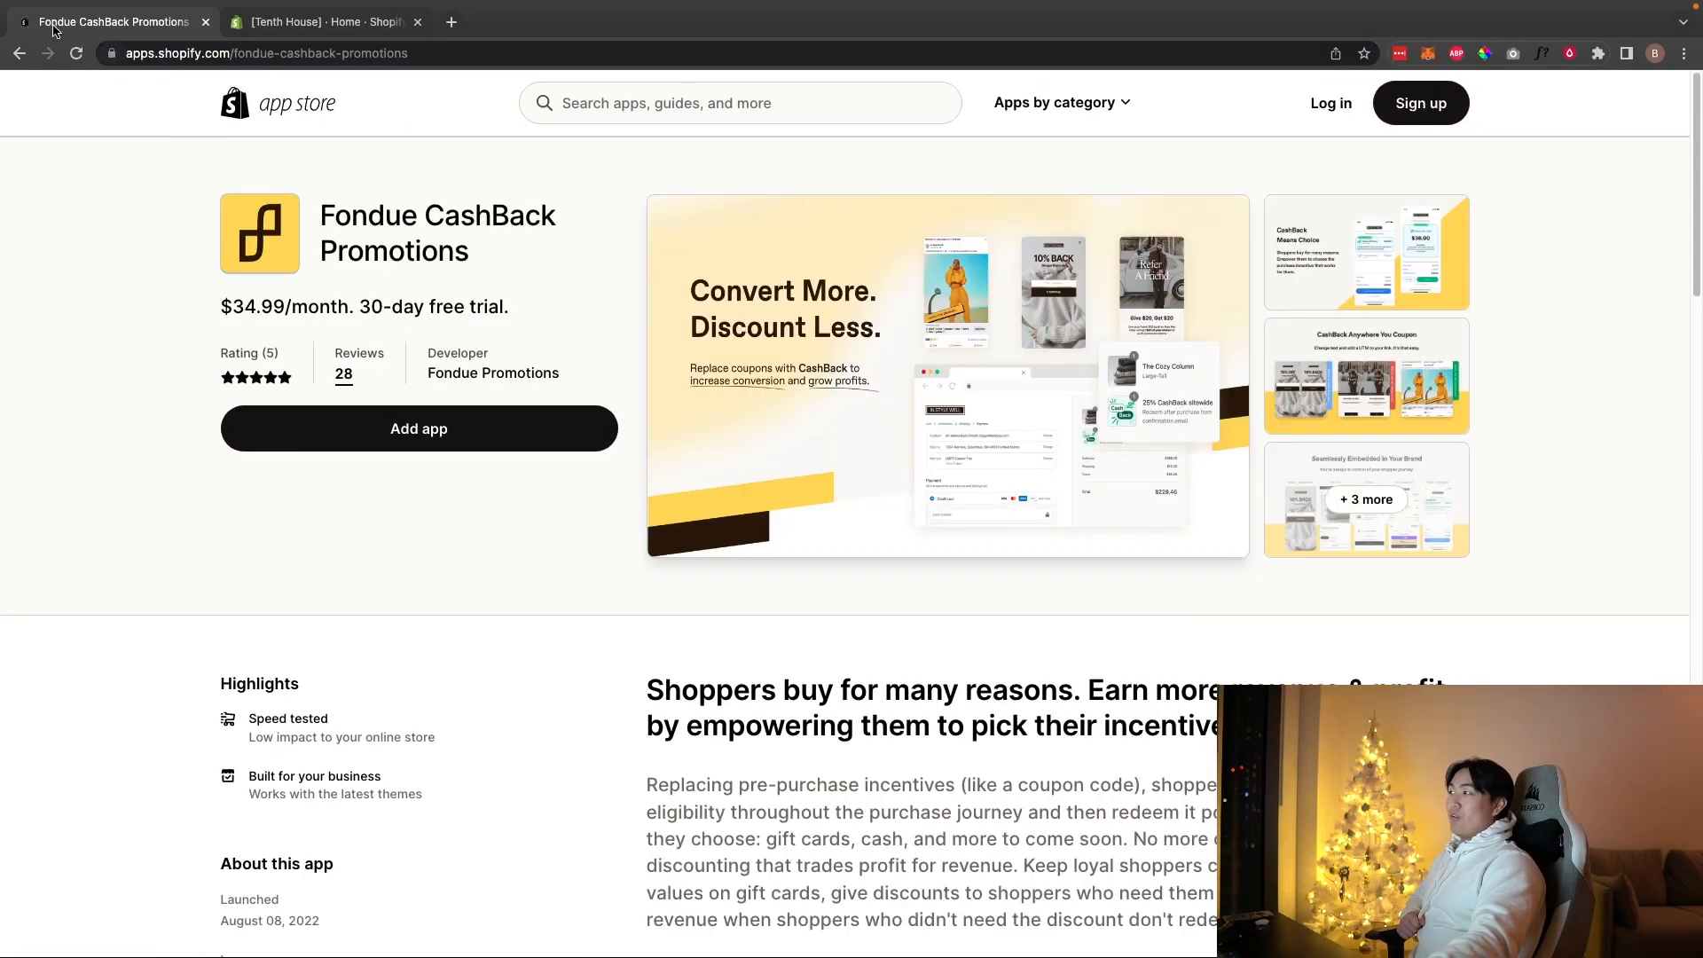
# Step: Review the Fondue CashBack Promotions listing at $34.99/month and begin adding it to a store
pyautogui.moveTo(120, 275); pyautogui.dragTo(156, 151)
pyautogui.click(156, 151)
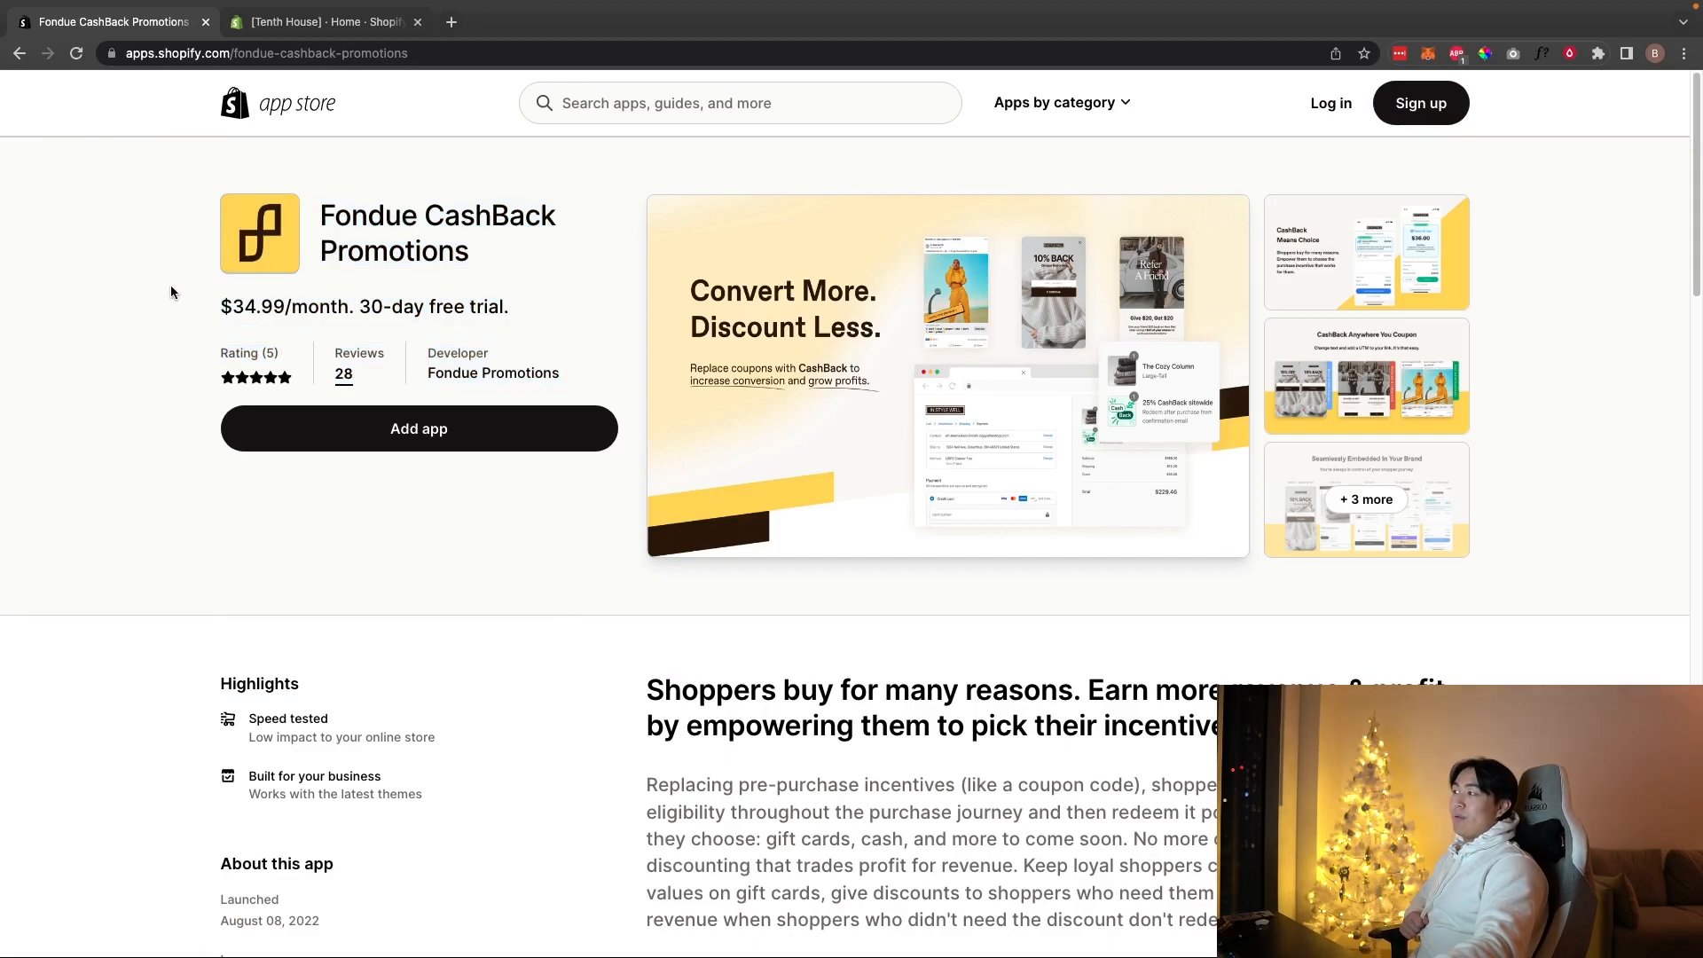
pyautogui.moveTo(217, 323); pyautogui.dragTo(309, 323)
pyautogui.click(335, 326)
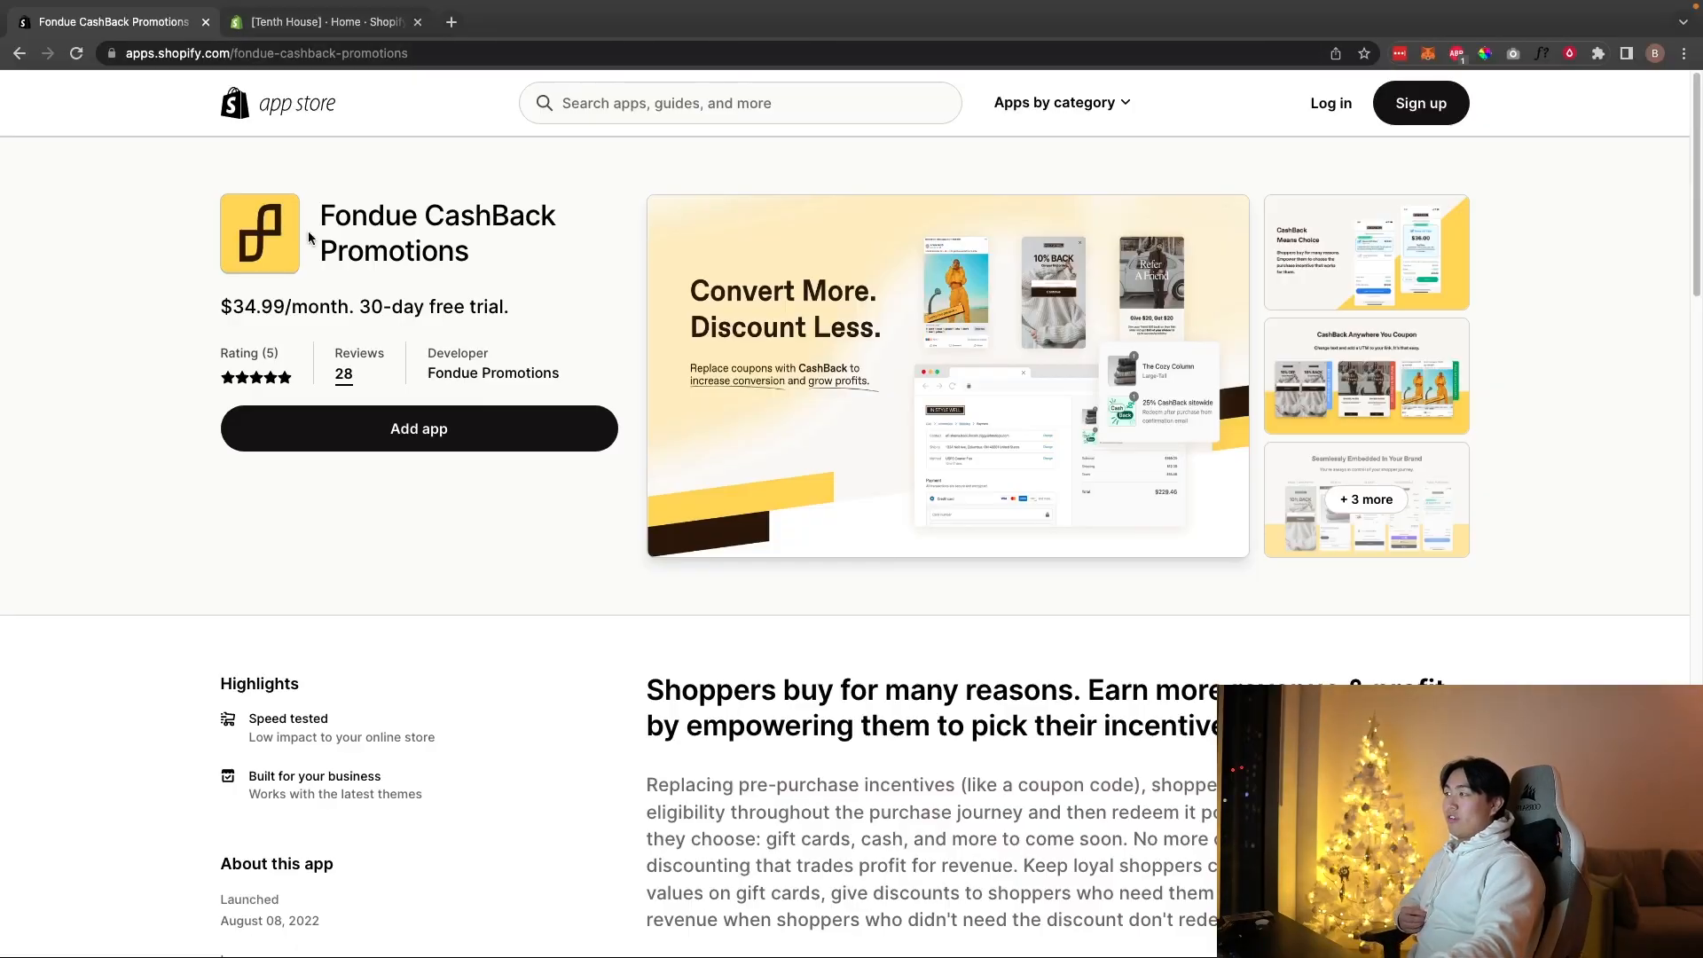
pyautogui.moveTo(310, 237); pyautogui.dragTo(392, 494)
pyautogui.click(354, 449)
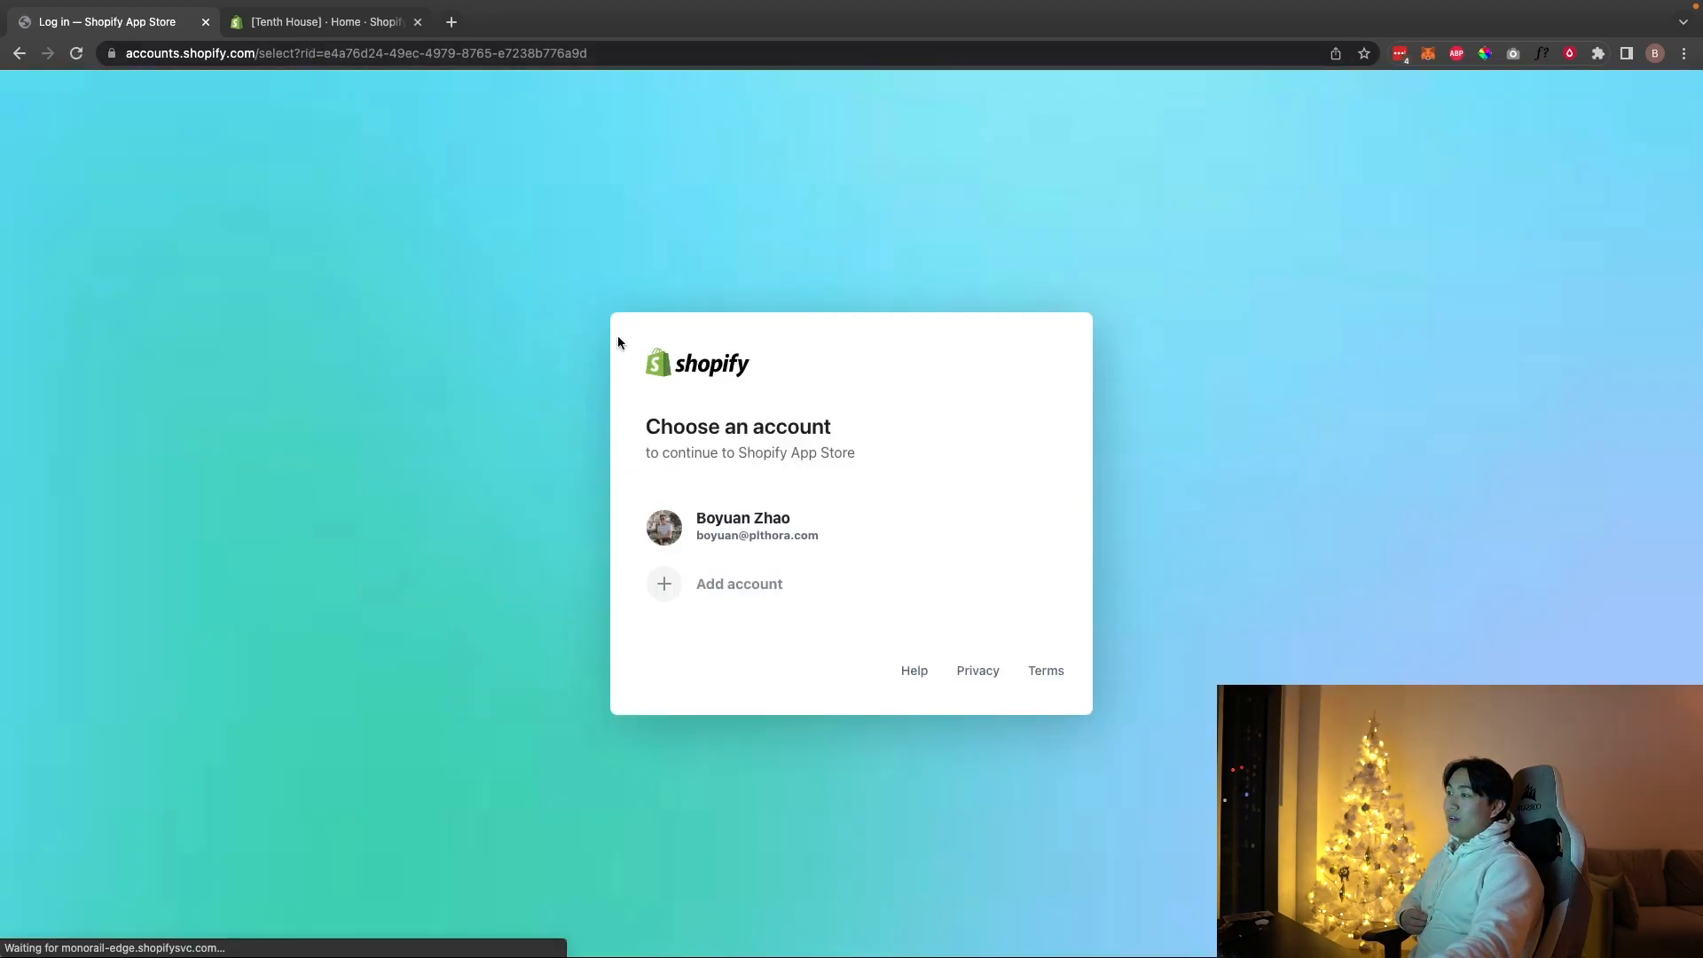
# Step: Sign in with the store owner's account and install Fondue on the Tenth House store
pyautogui.click(764, 533)
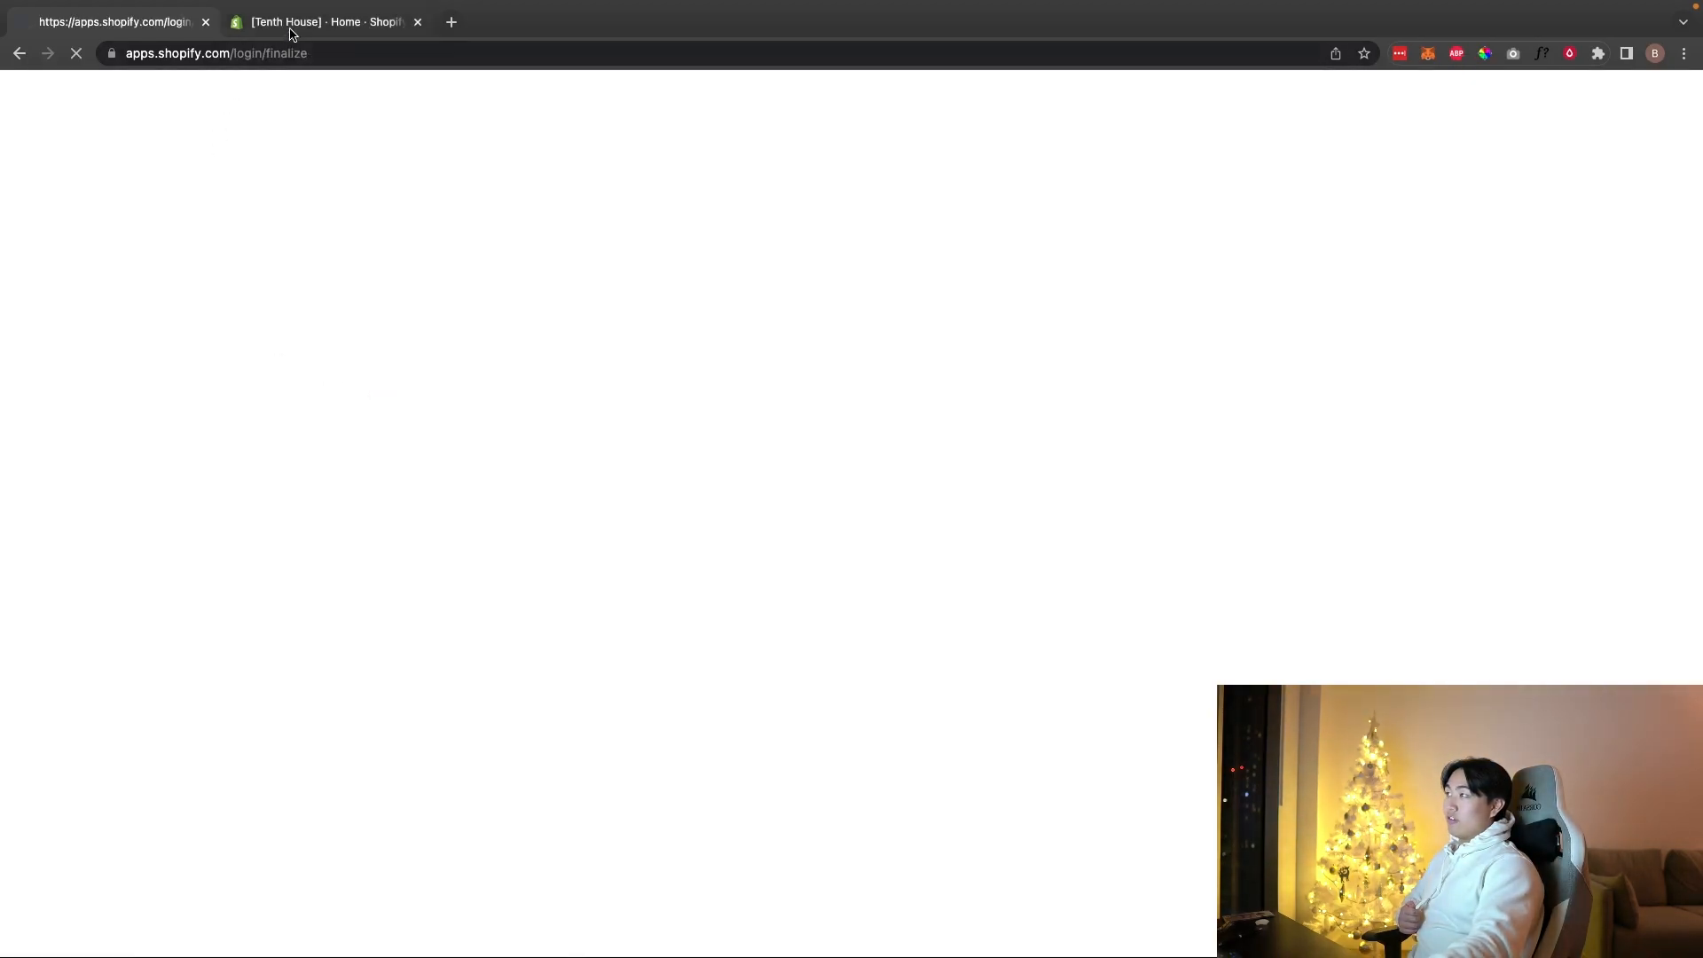
pyautogui.click(287, 32)
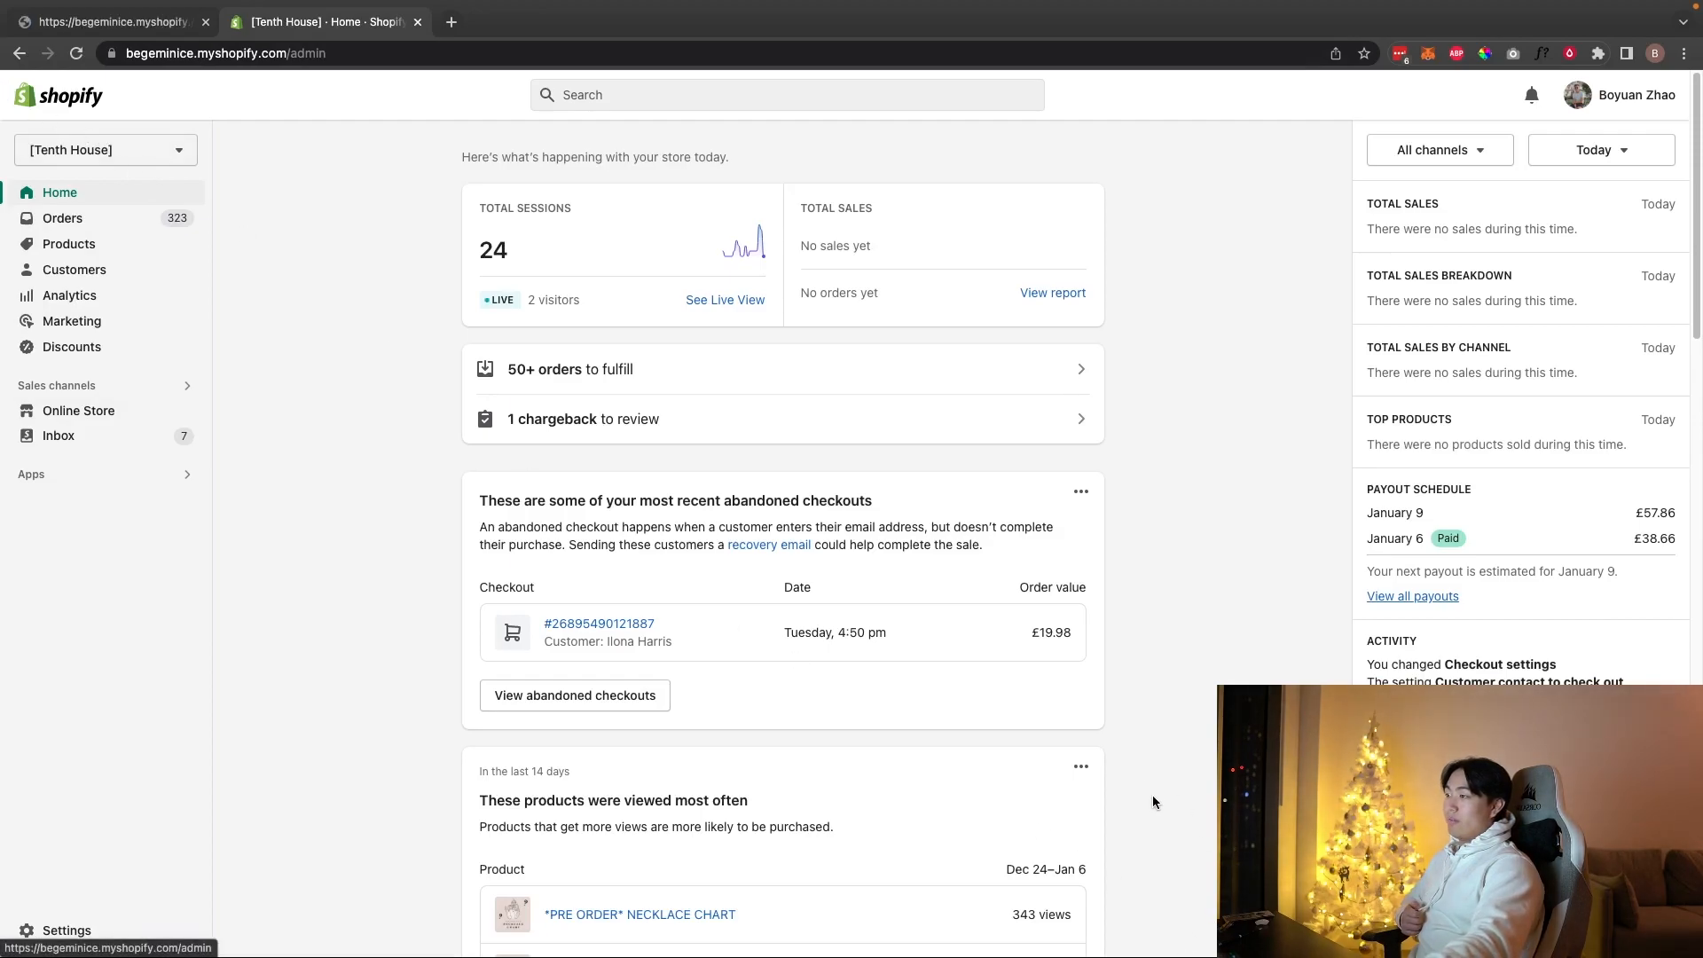
pyautogui.click(118, 20)
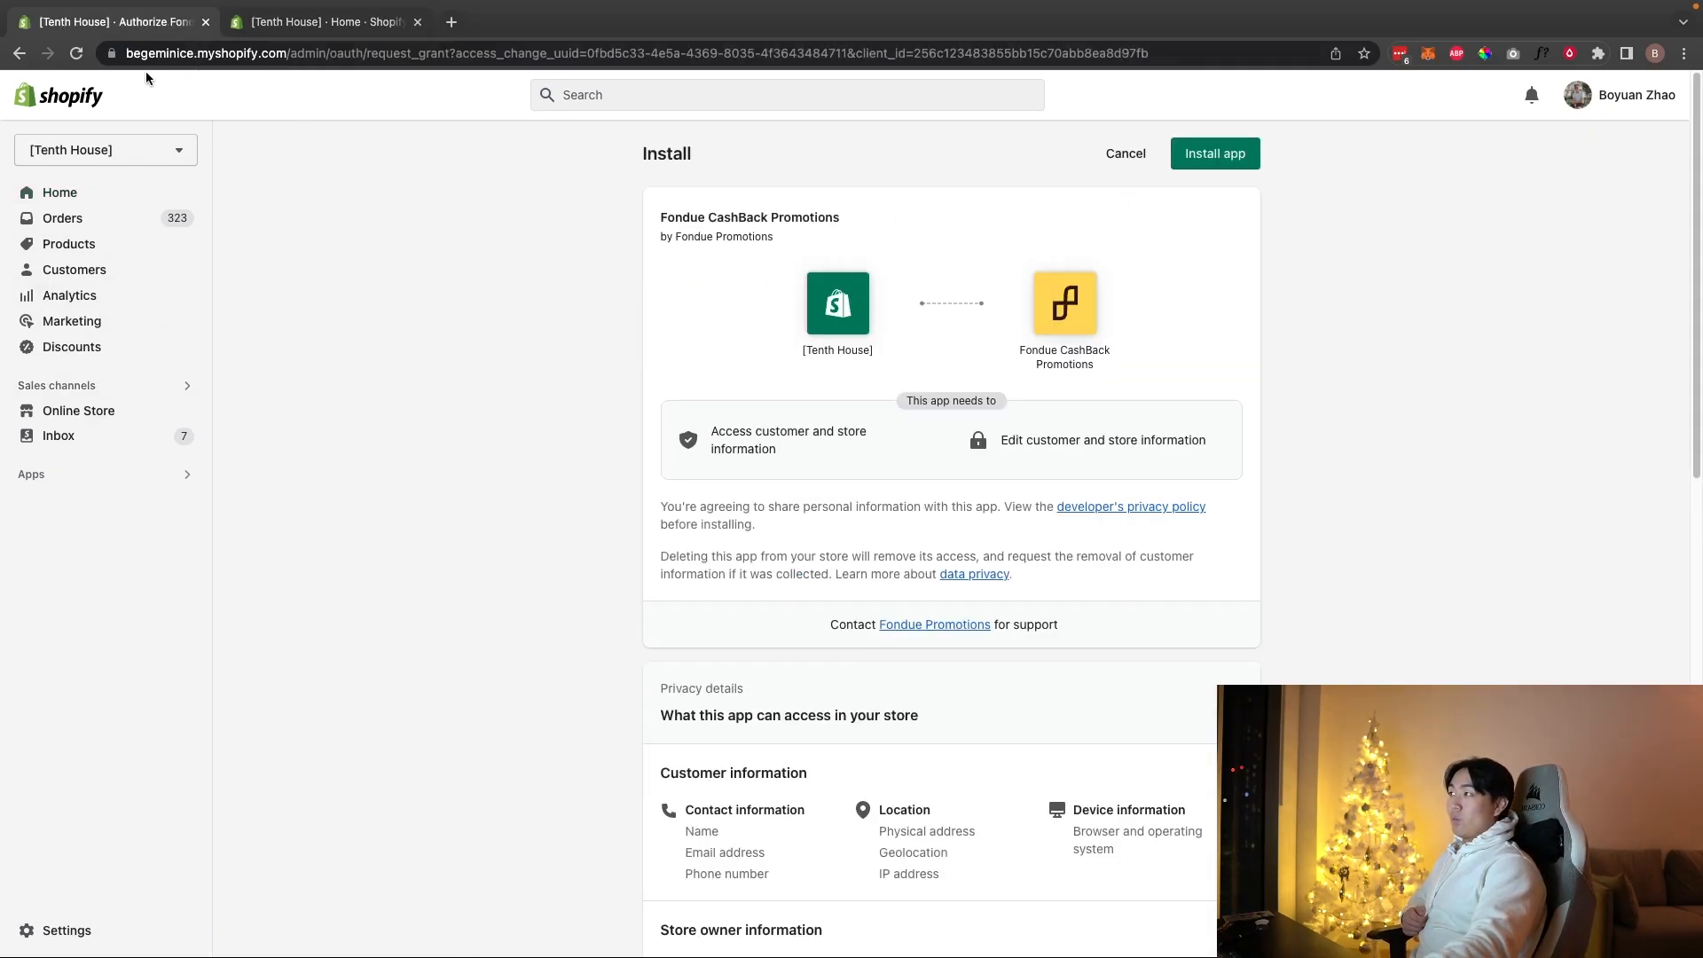
pyautogui.click(1184, 153)
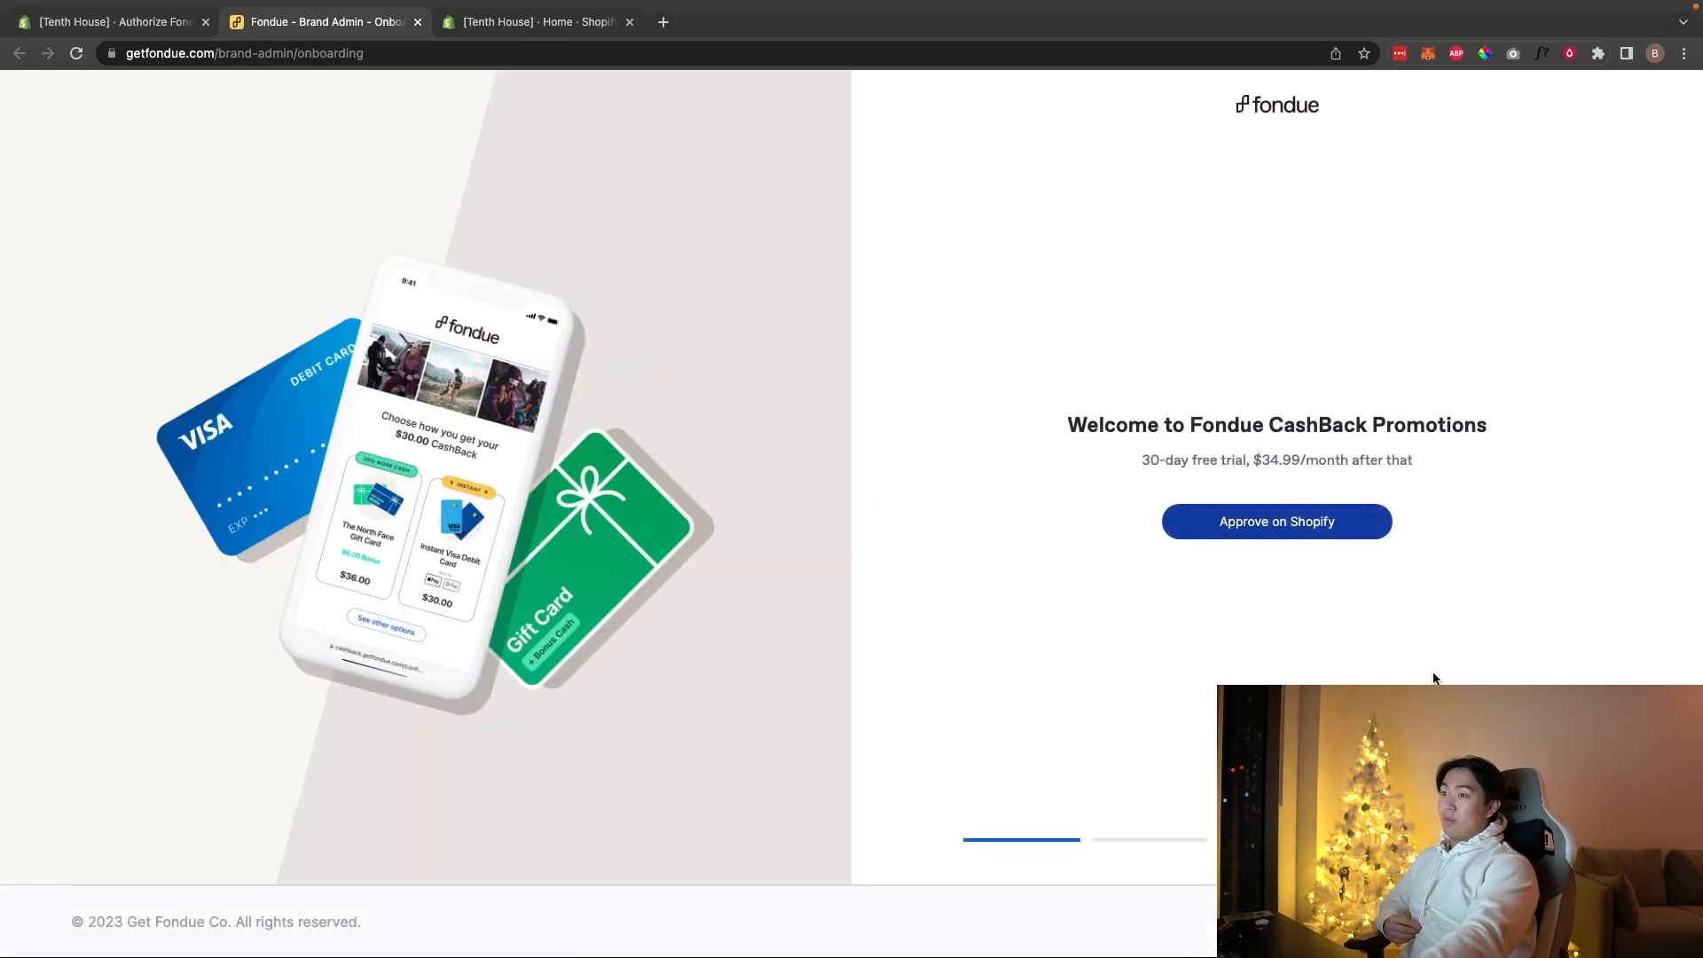
# Step: Approve Fondue's recurring subscription charge and enable the Cashback app embed in the theme
pyautogui.click(1292, 529)
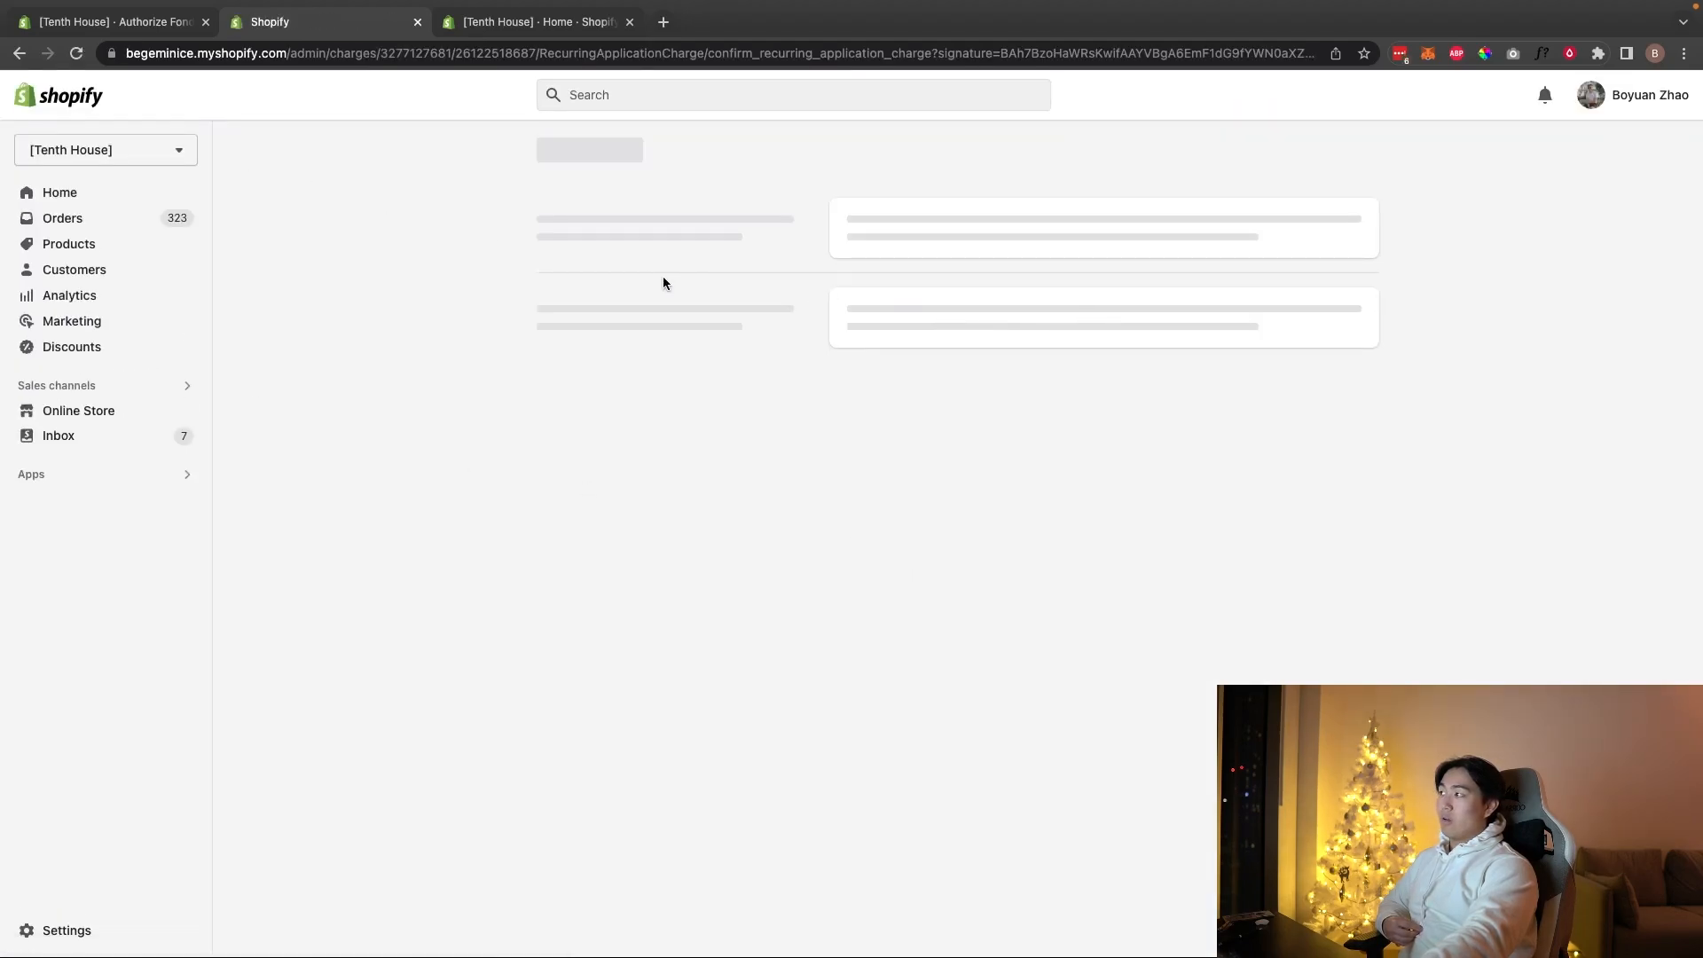
pyautogui.click(1296, 520)
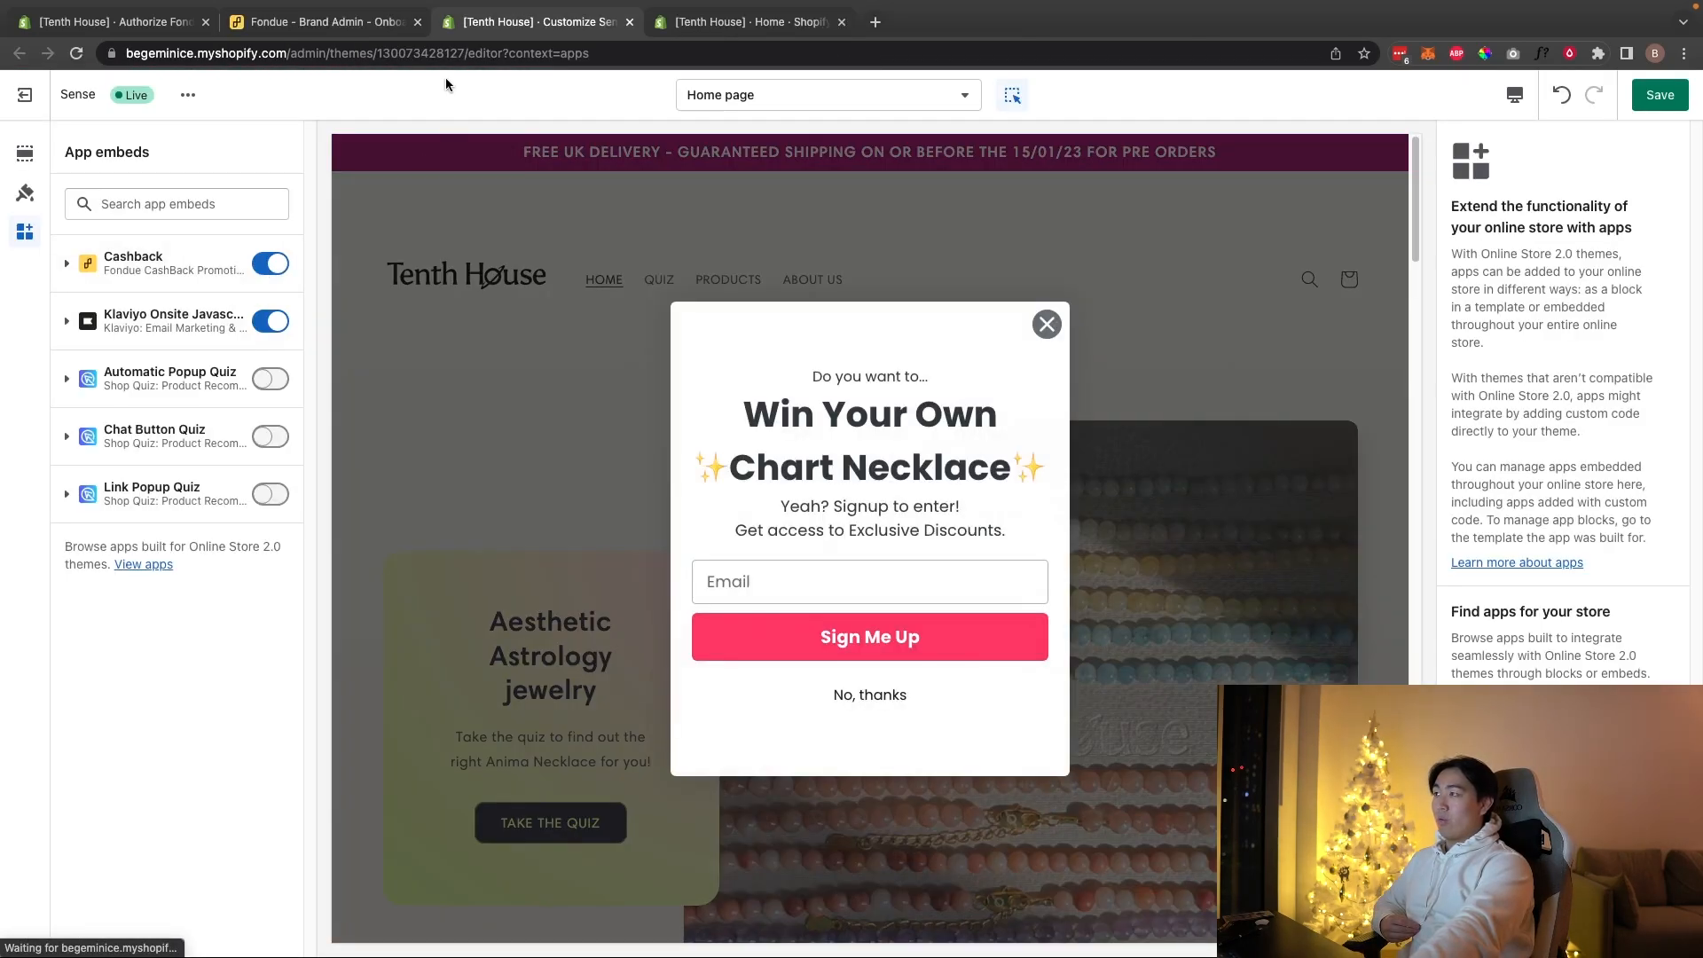
pyautogui.click(330, 31)
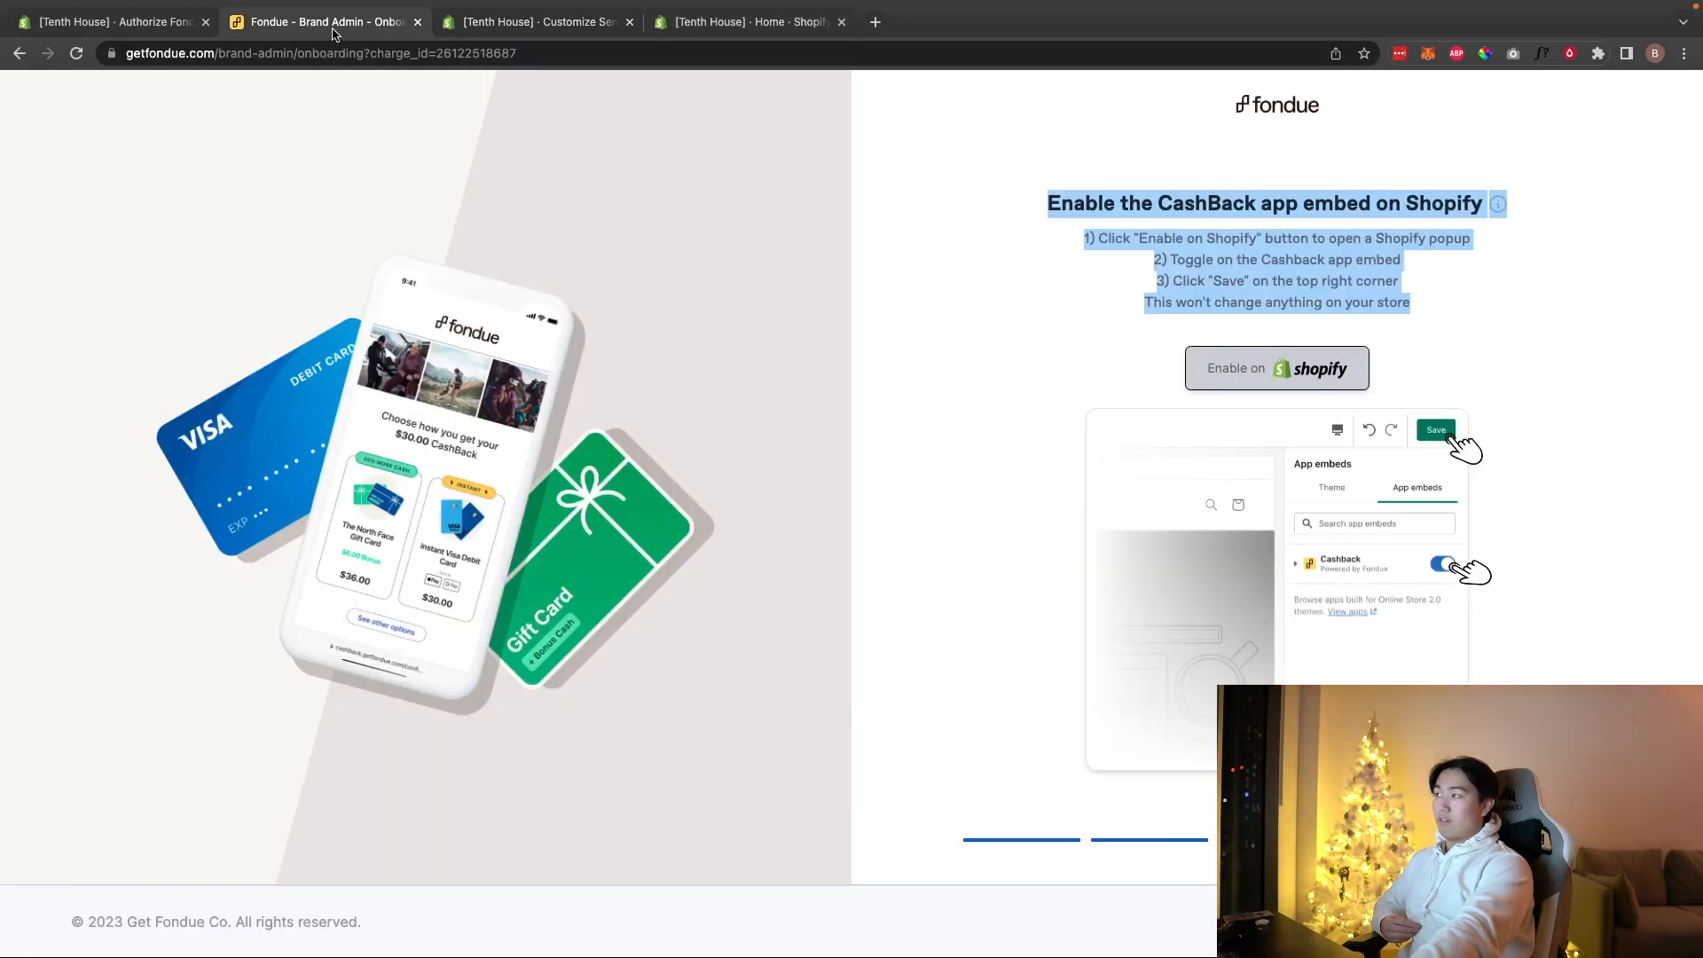
pyautogui.click(543, 26)
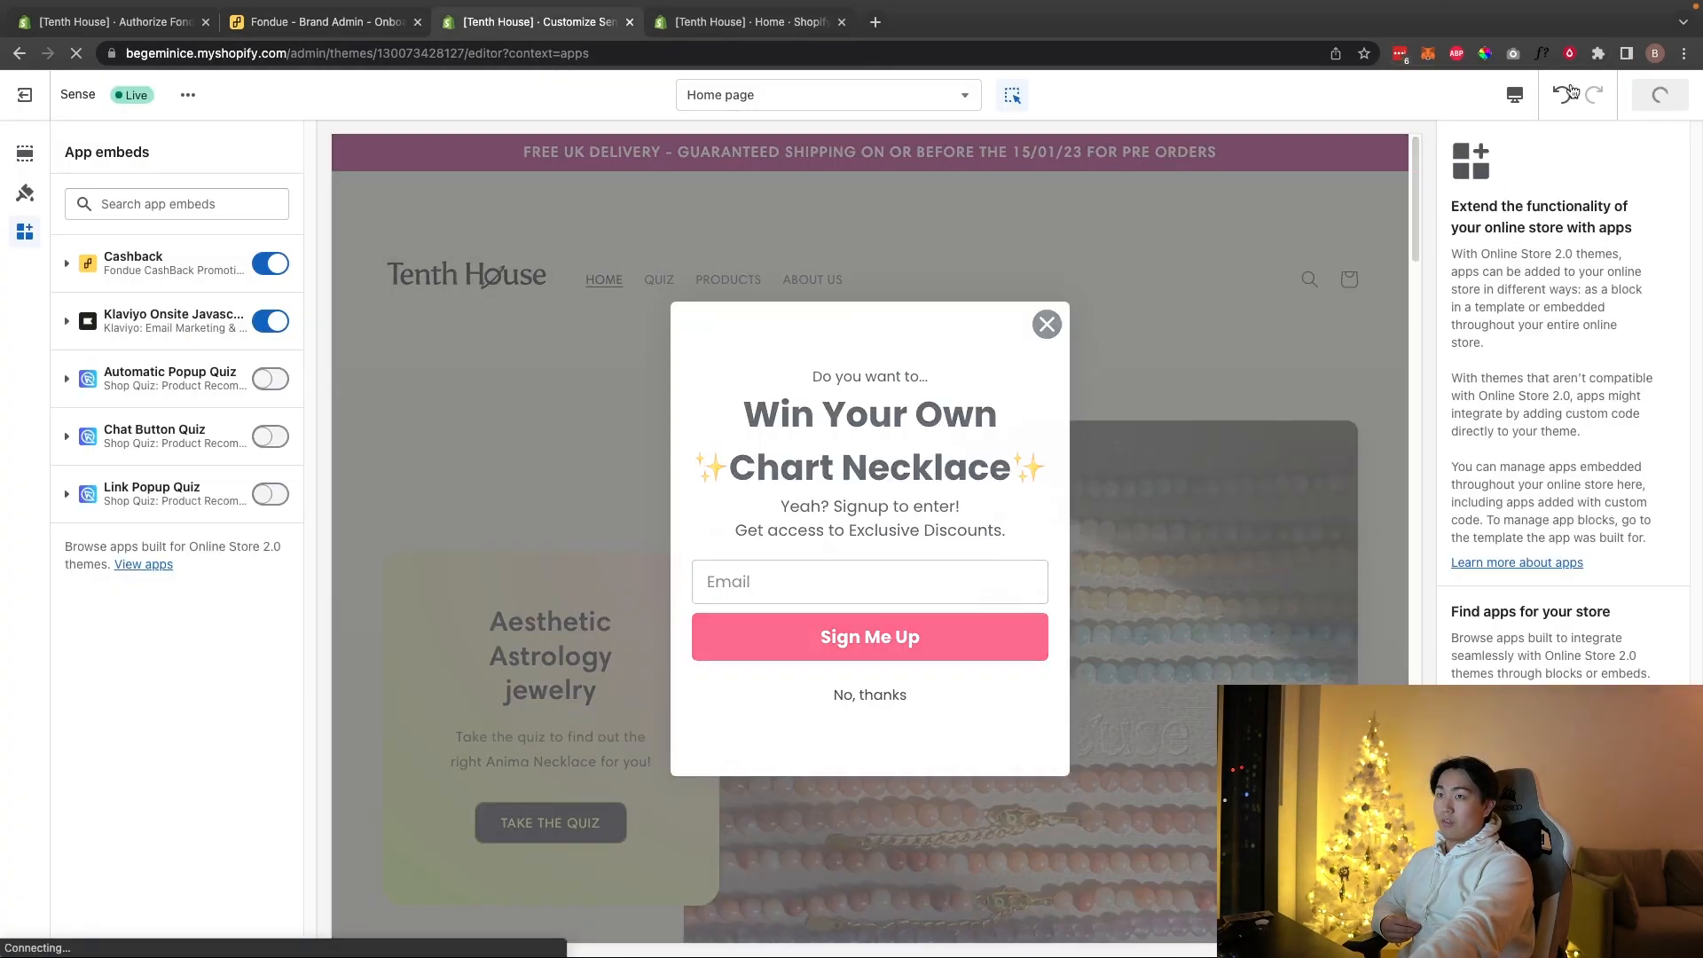
pyautogui.click(253, 27)
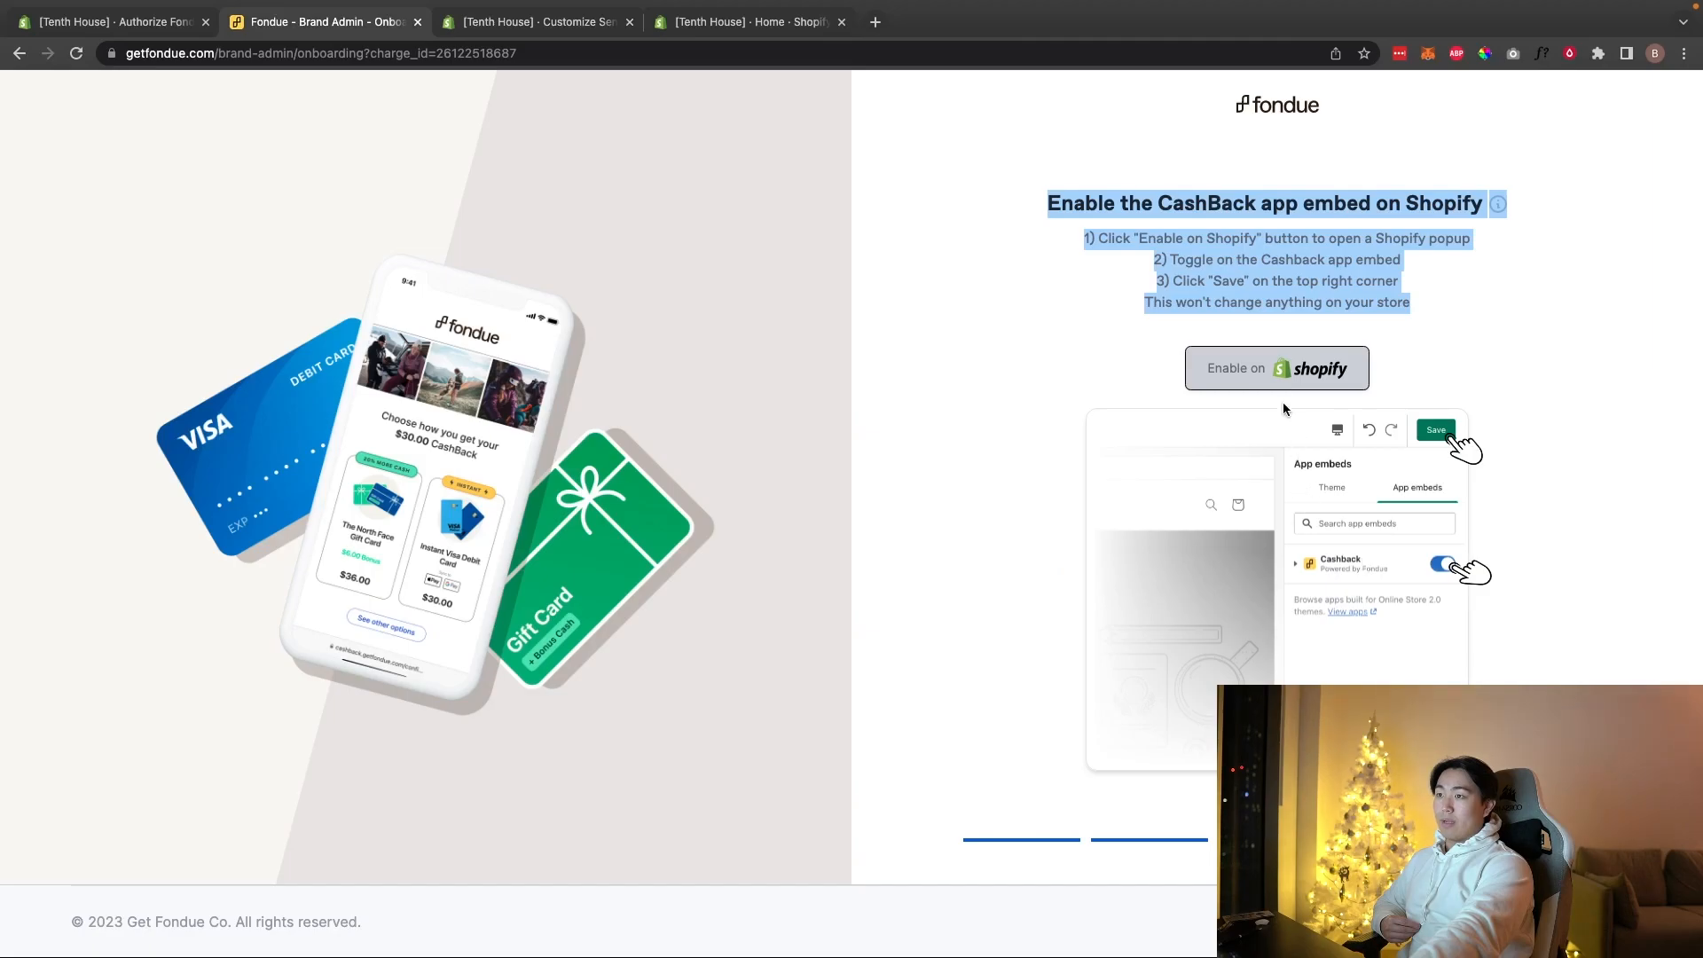
# Step: Step through the remaining onboarding screens to reach the CashBack Orders dashboard
pyautogui.click(1252, 524)
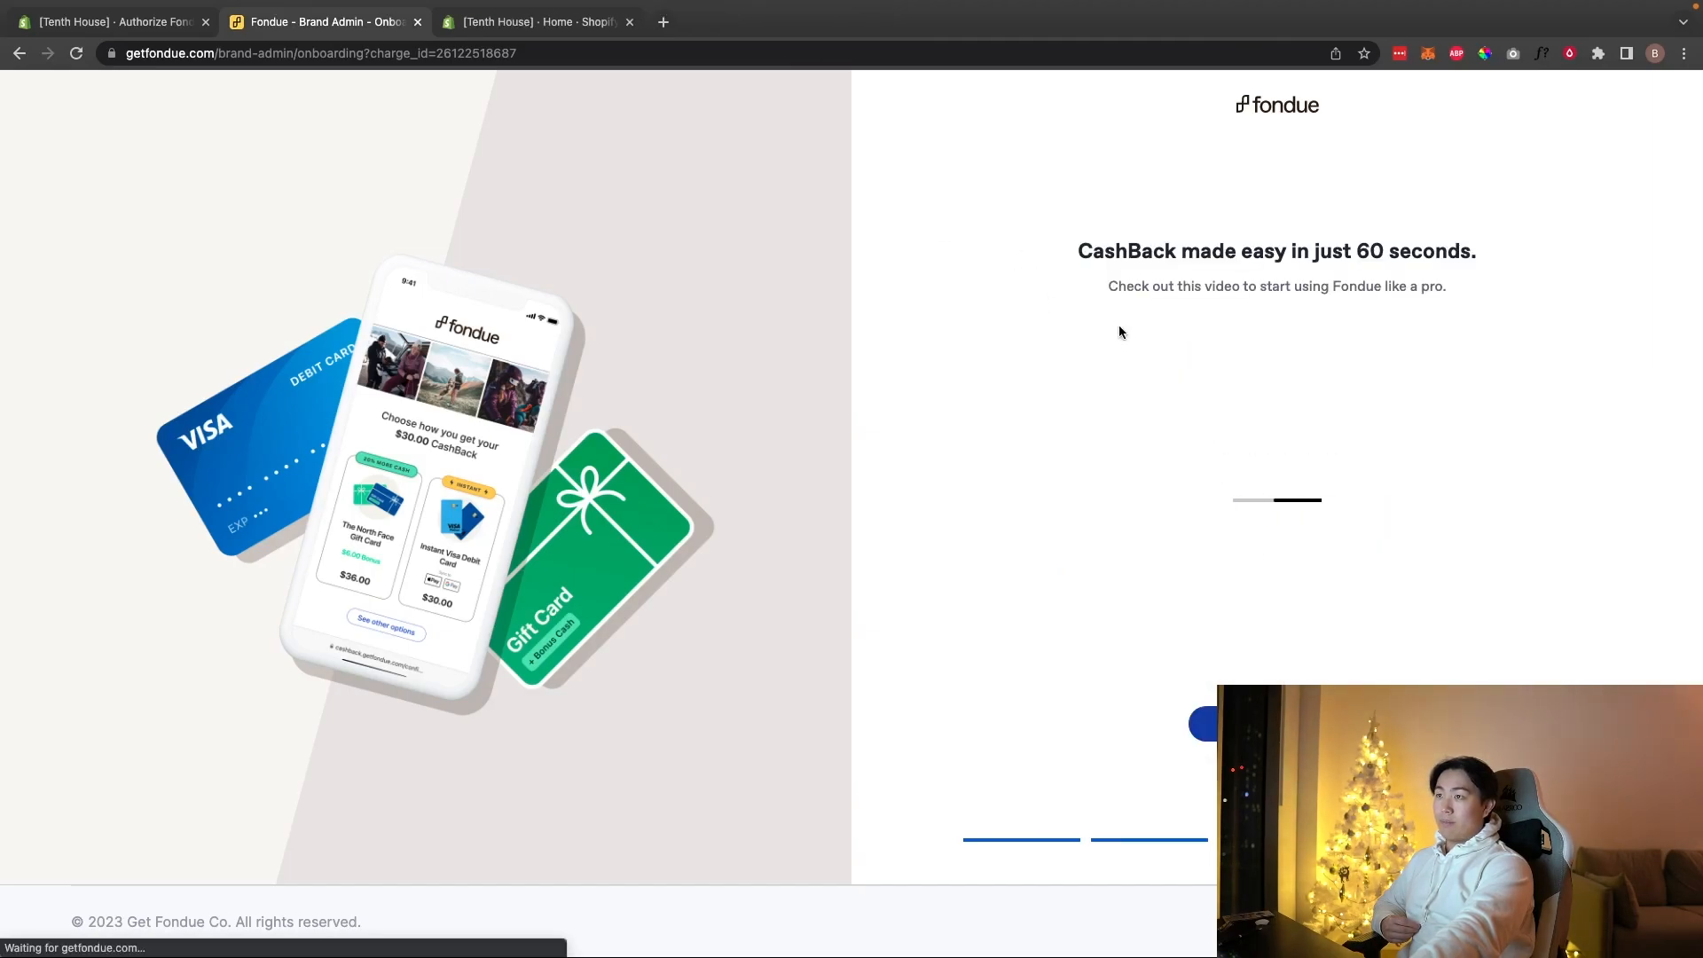
pyautogui.moveTo(1045, 239); pyautogui.dragTo(1475, 381)
pyautogui.click(1164, 239)
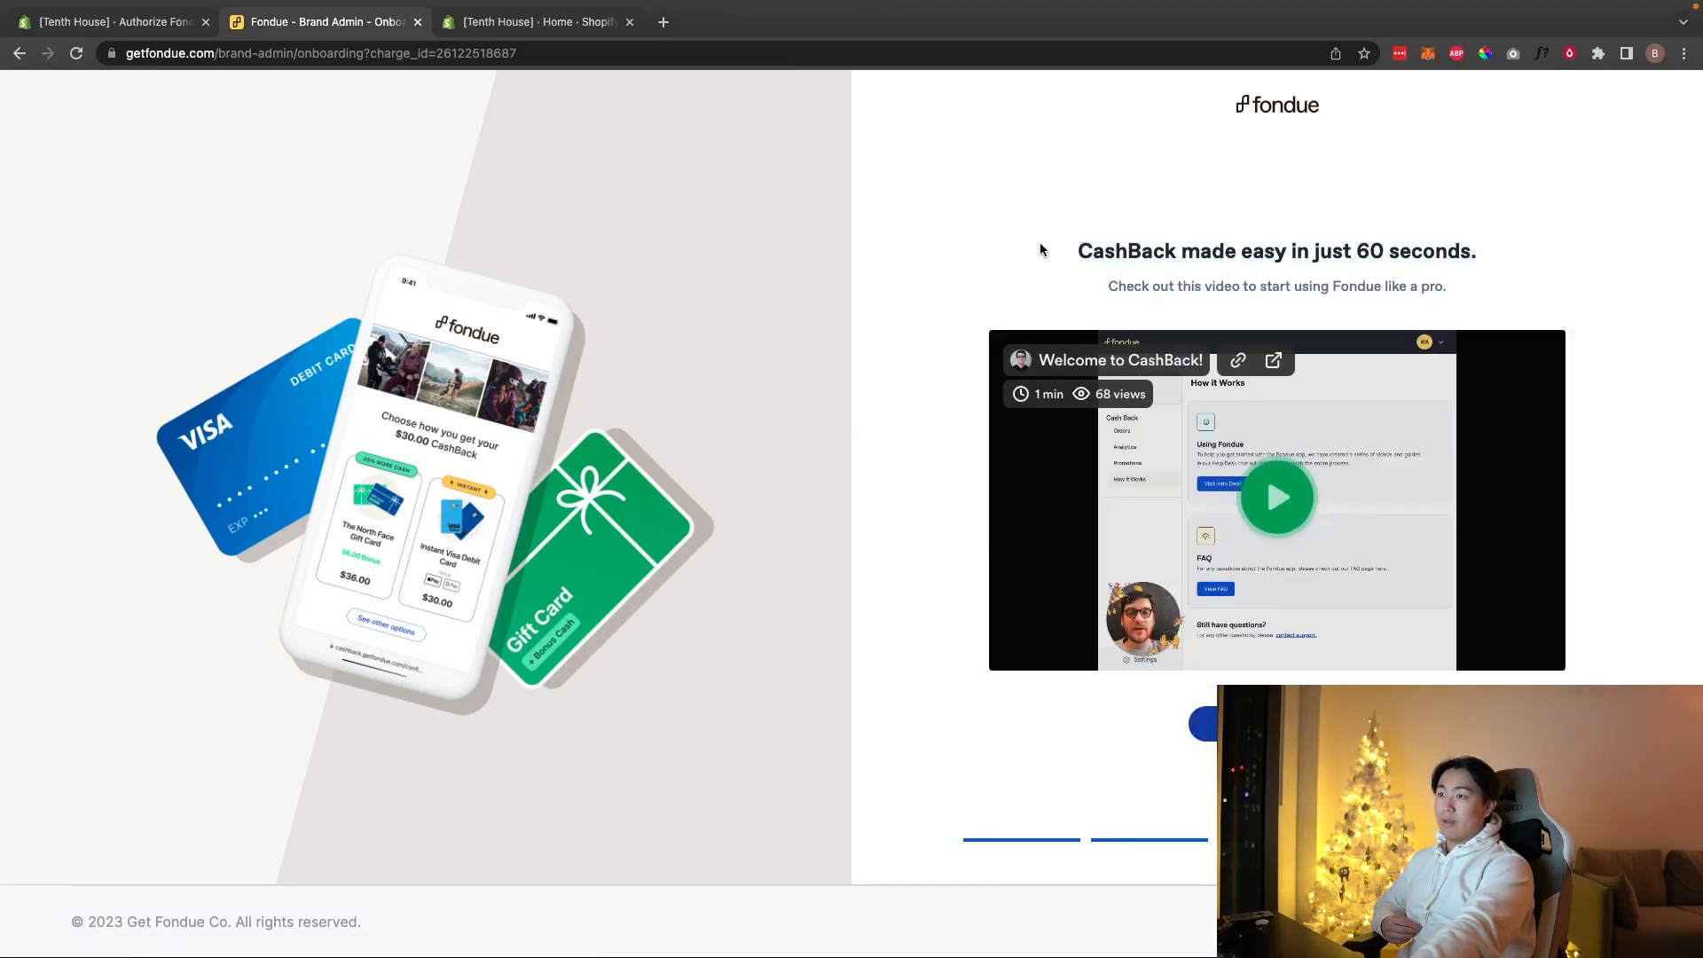
pyautogui.moveTo(1042, 256); pyautogui.dragTo(1479, 256)
pyautogui.click(1259, 724)
pyautogui.click(1183, 507)
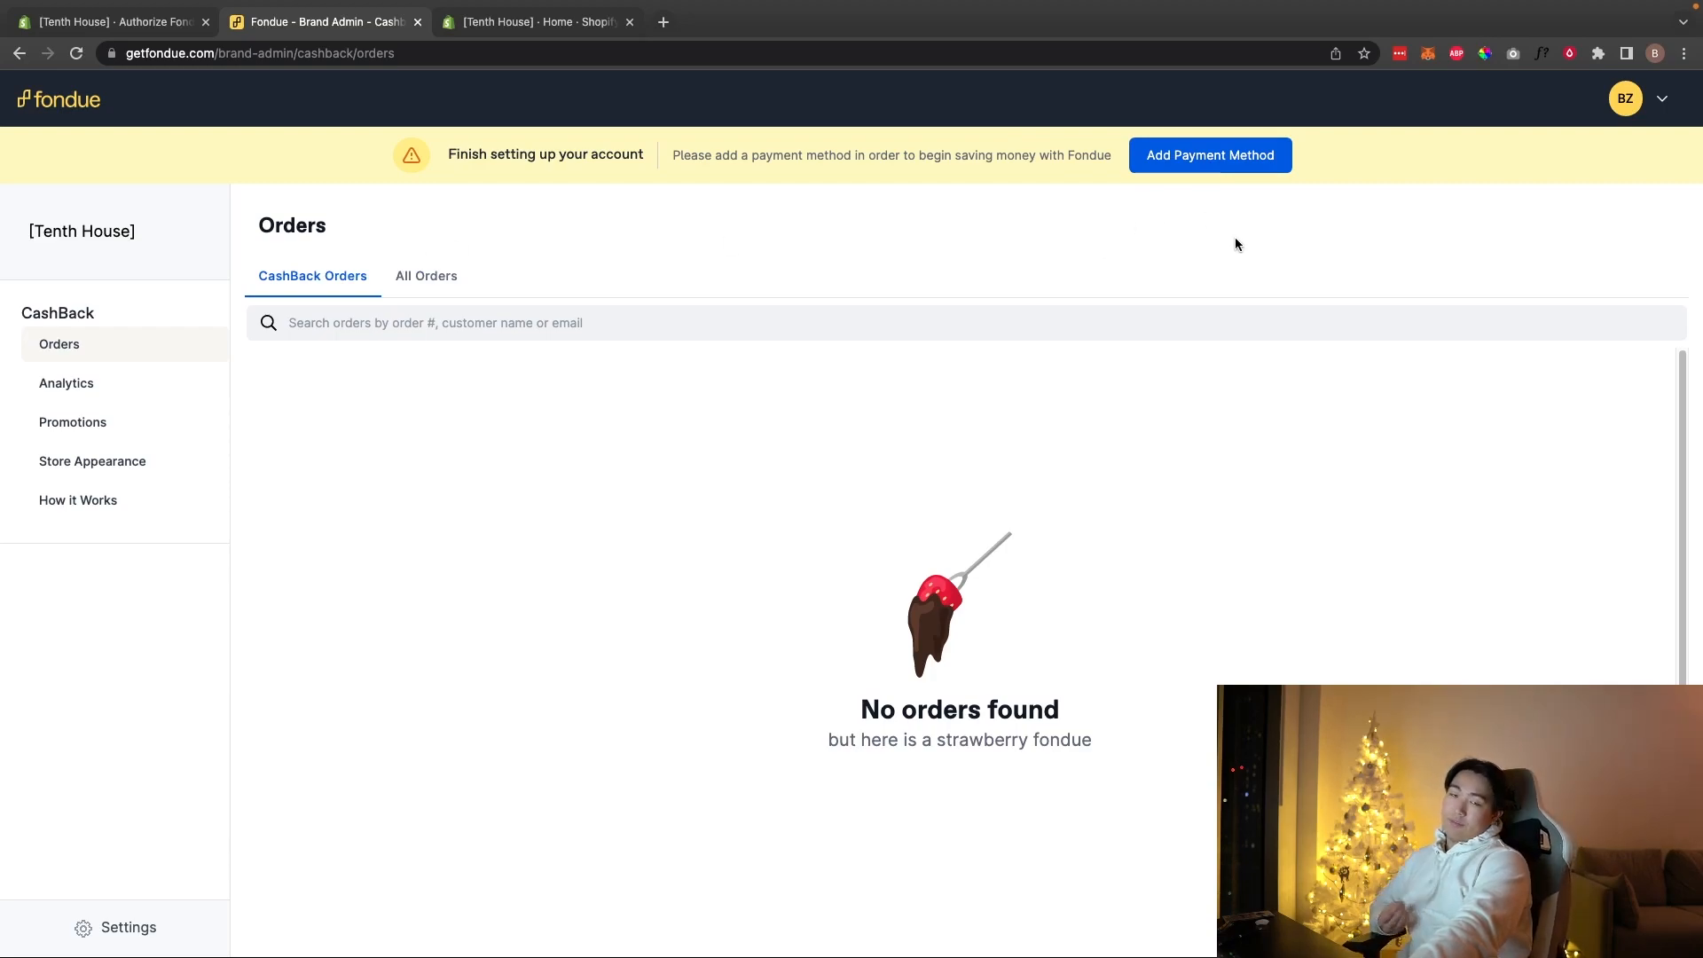
# Step: Add a payment card in Fondue's Settings > Billing
pyautogui.click(115, 385)
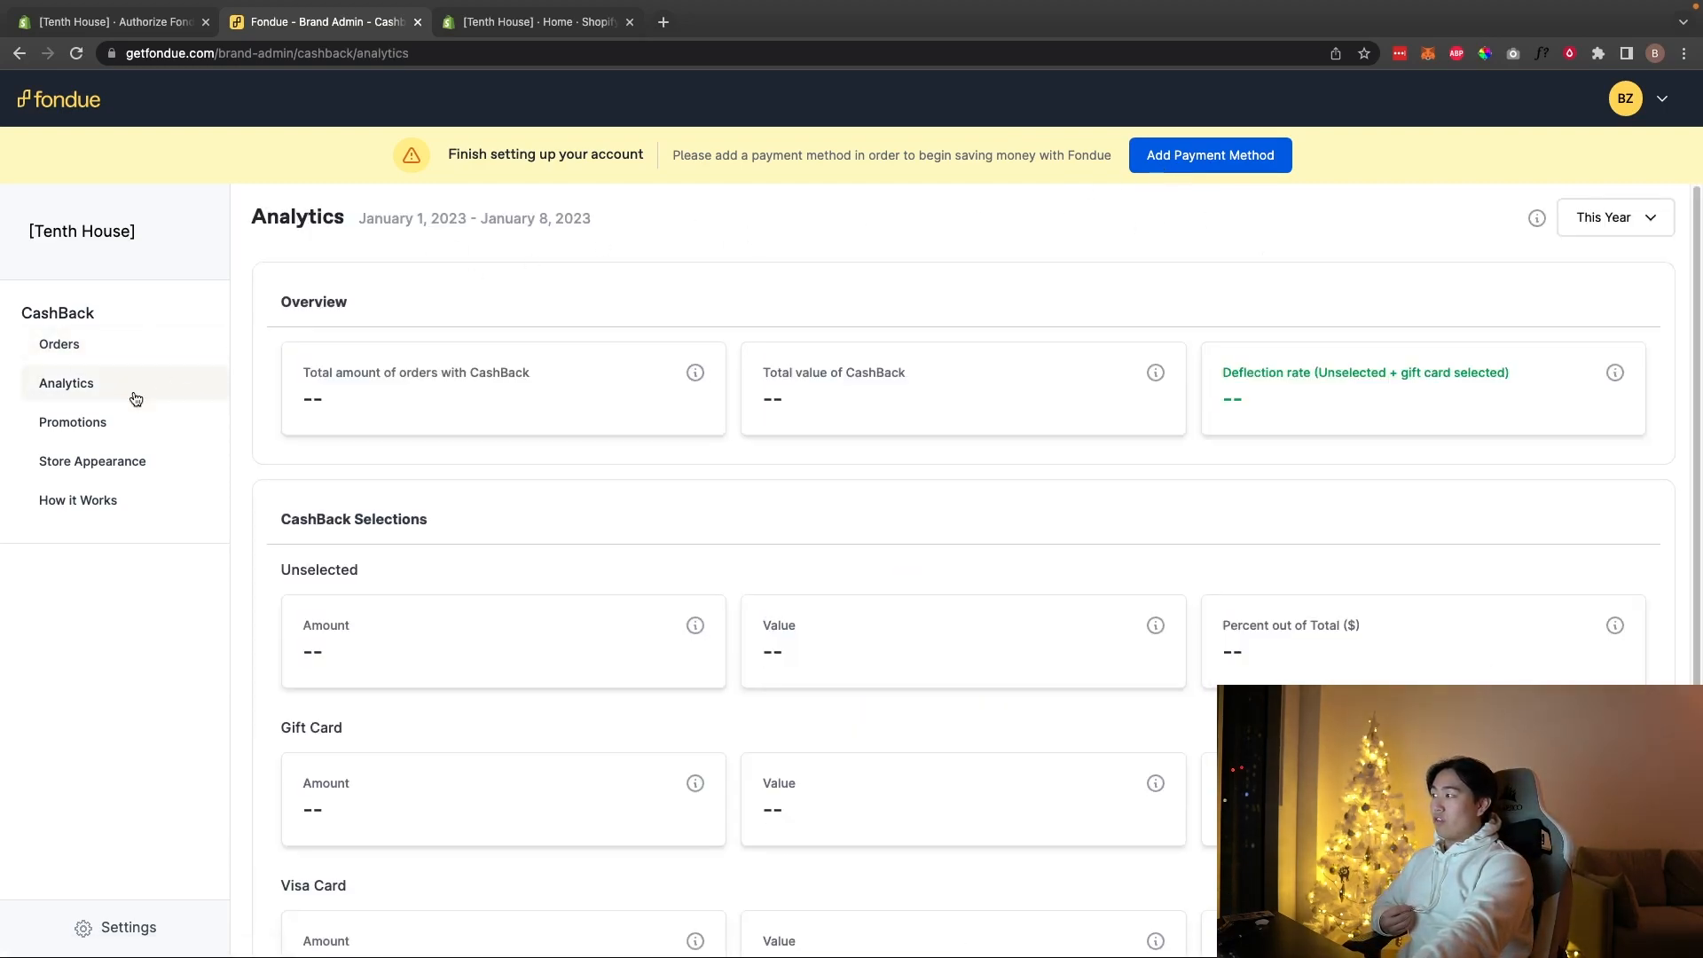
pyautogui.click(101, 431)
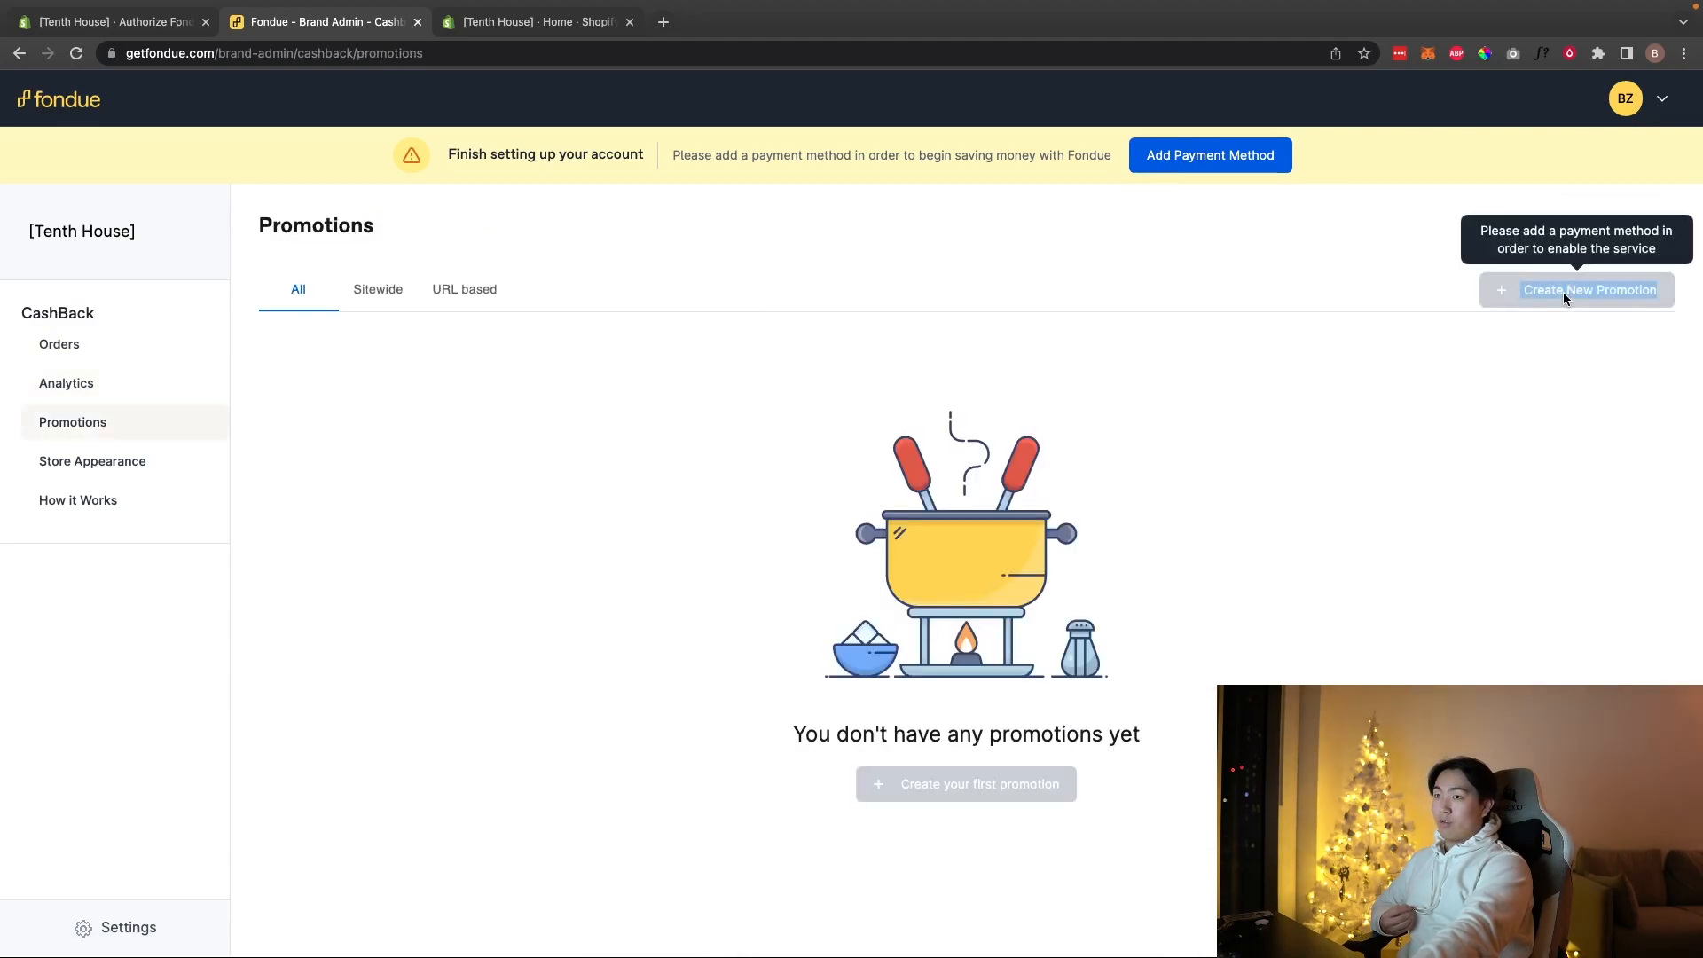
pyautogui.click(1165, 166)
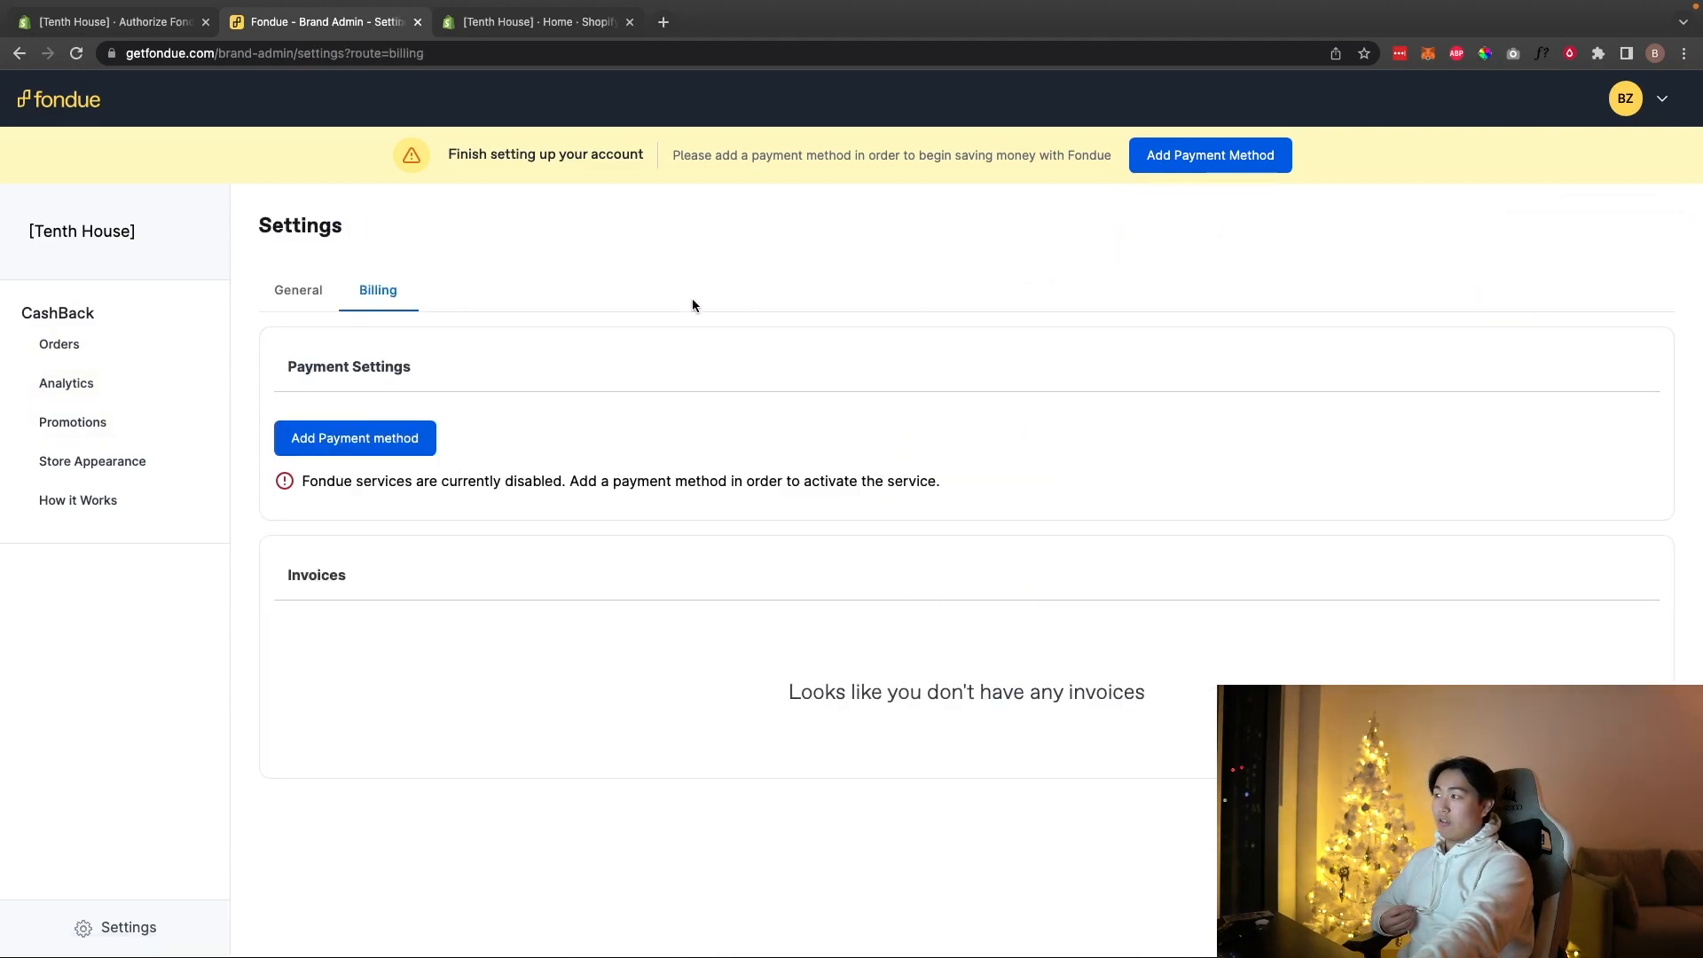
pyautogui.click(353, 448)
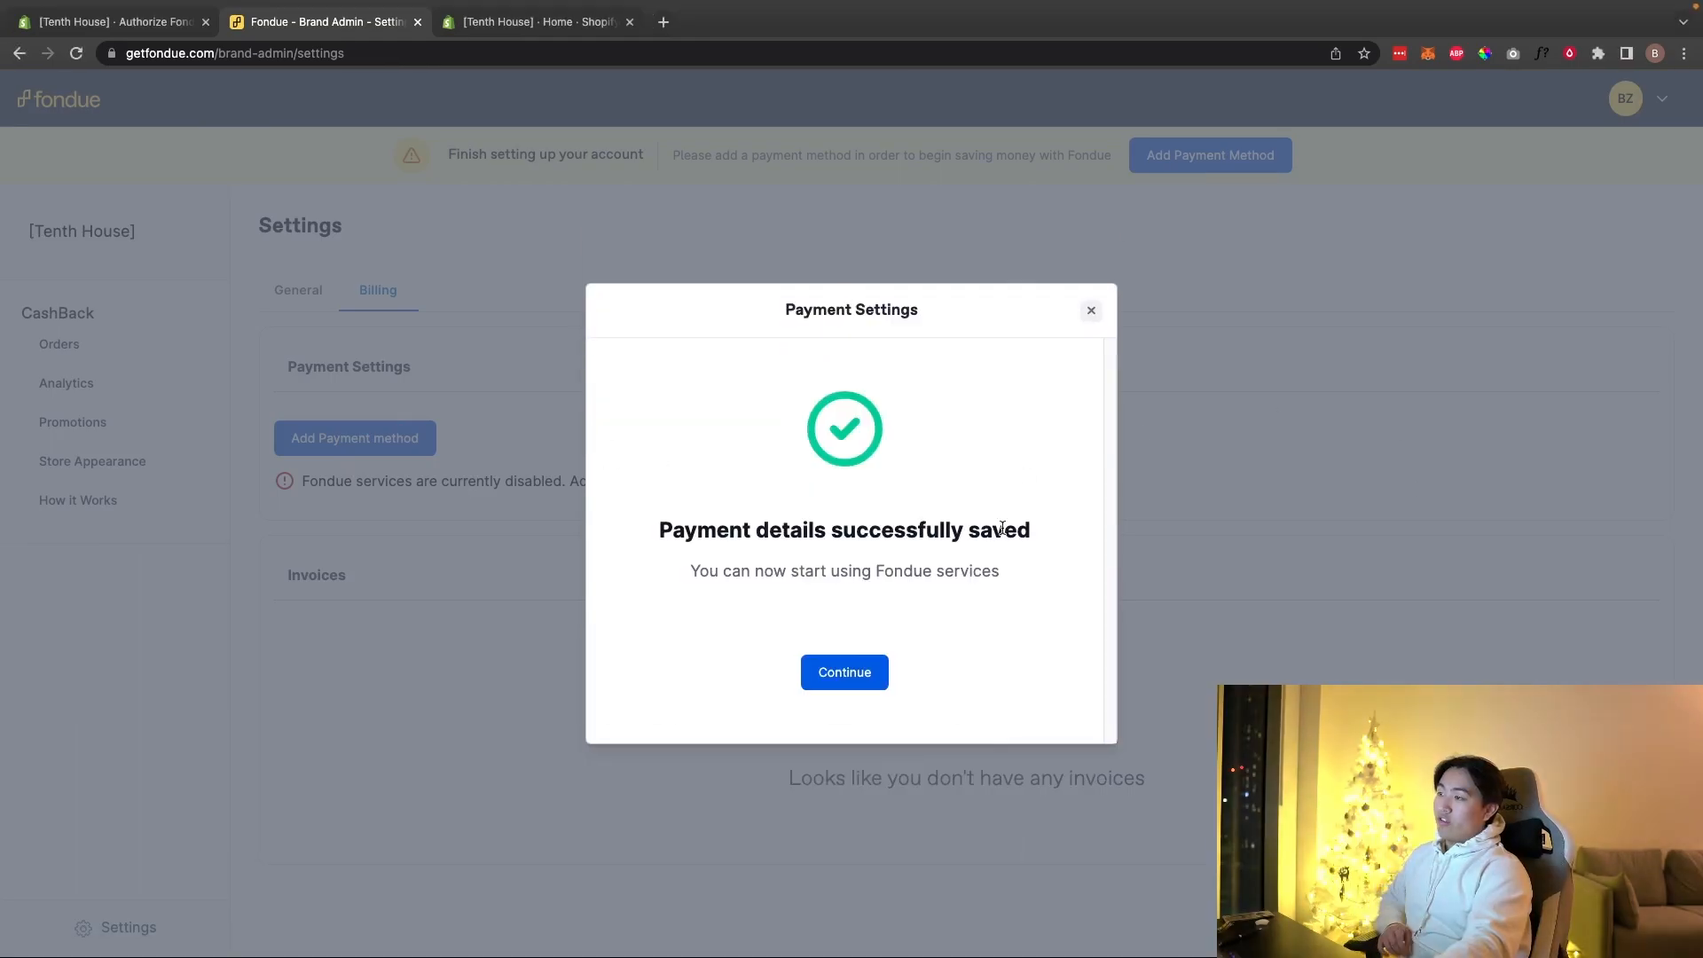
pyautogui.click(845, 672)
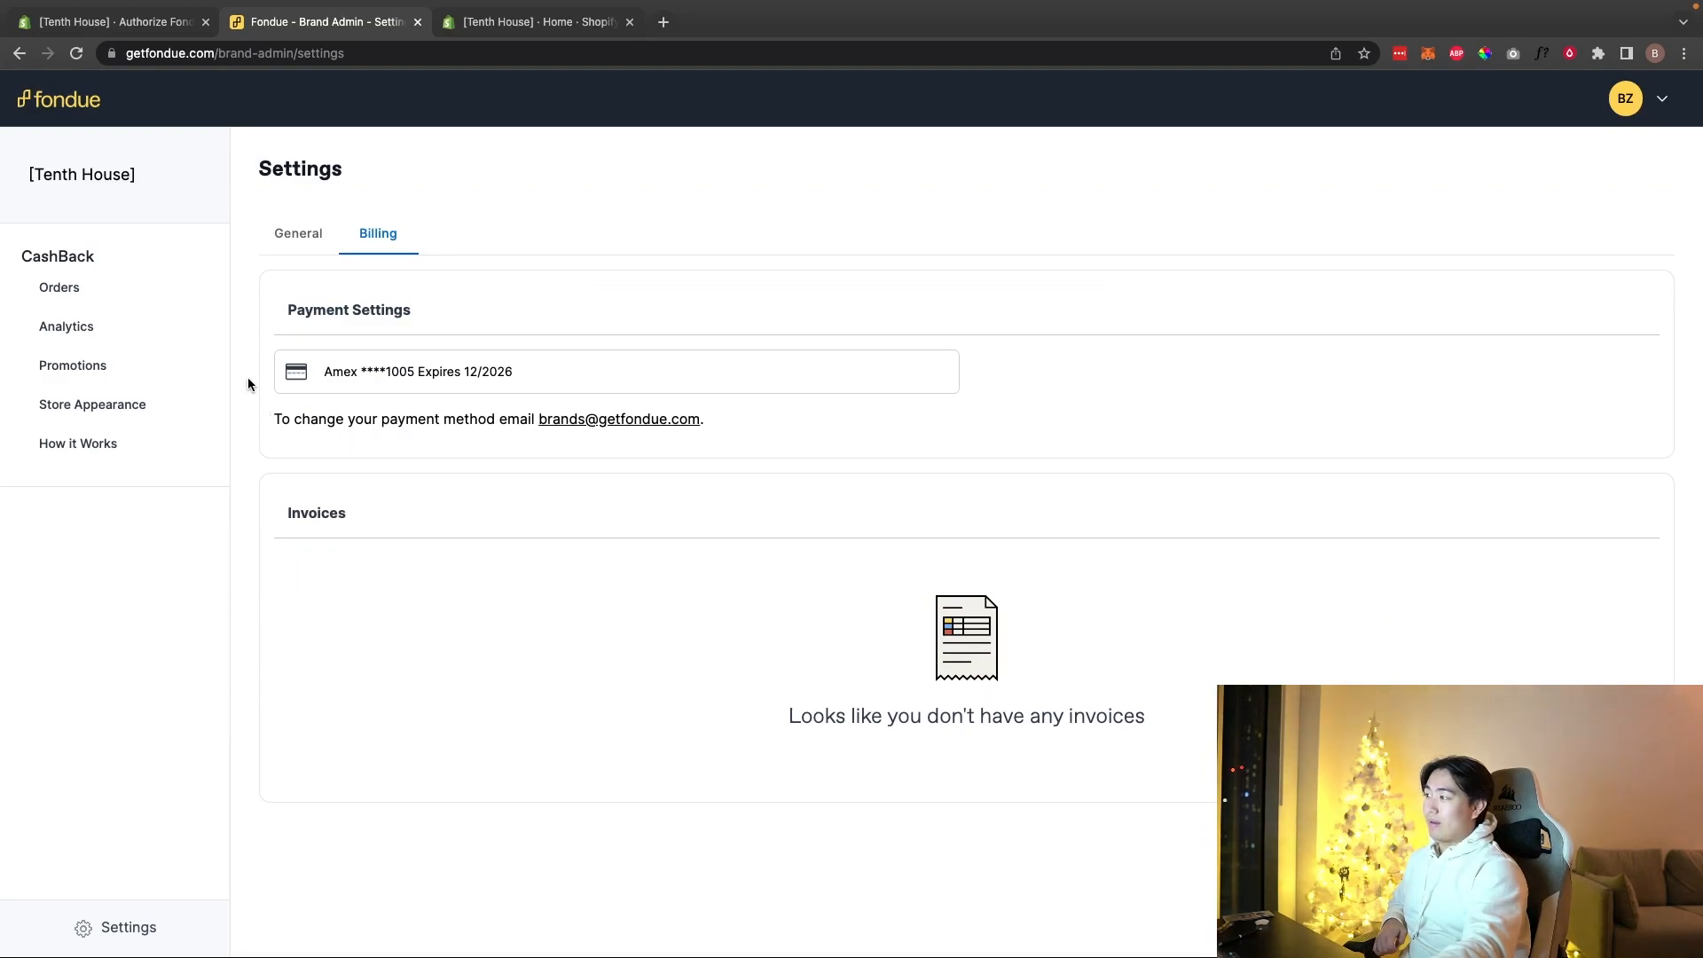
# Step: Review the saved Amex card and the empty invoices list
pyautogui.moveTo(257, 188); pyautogui.dragTo(631, 570)
pyautogui.click(832, 547)
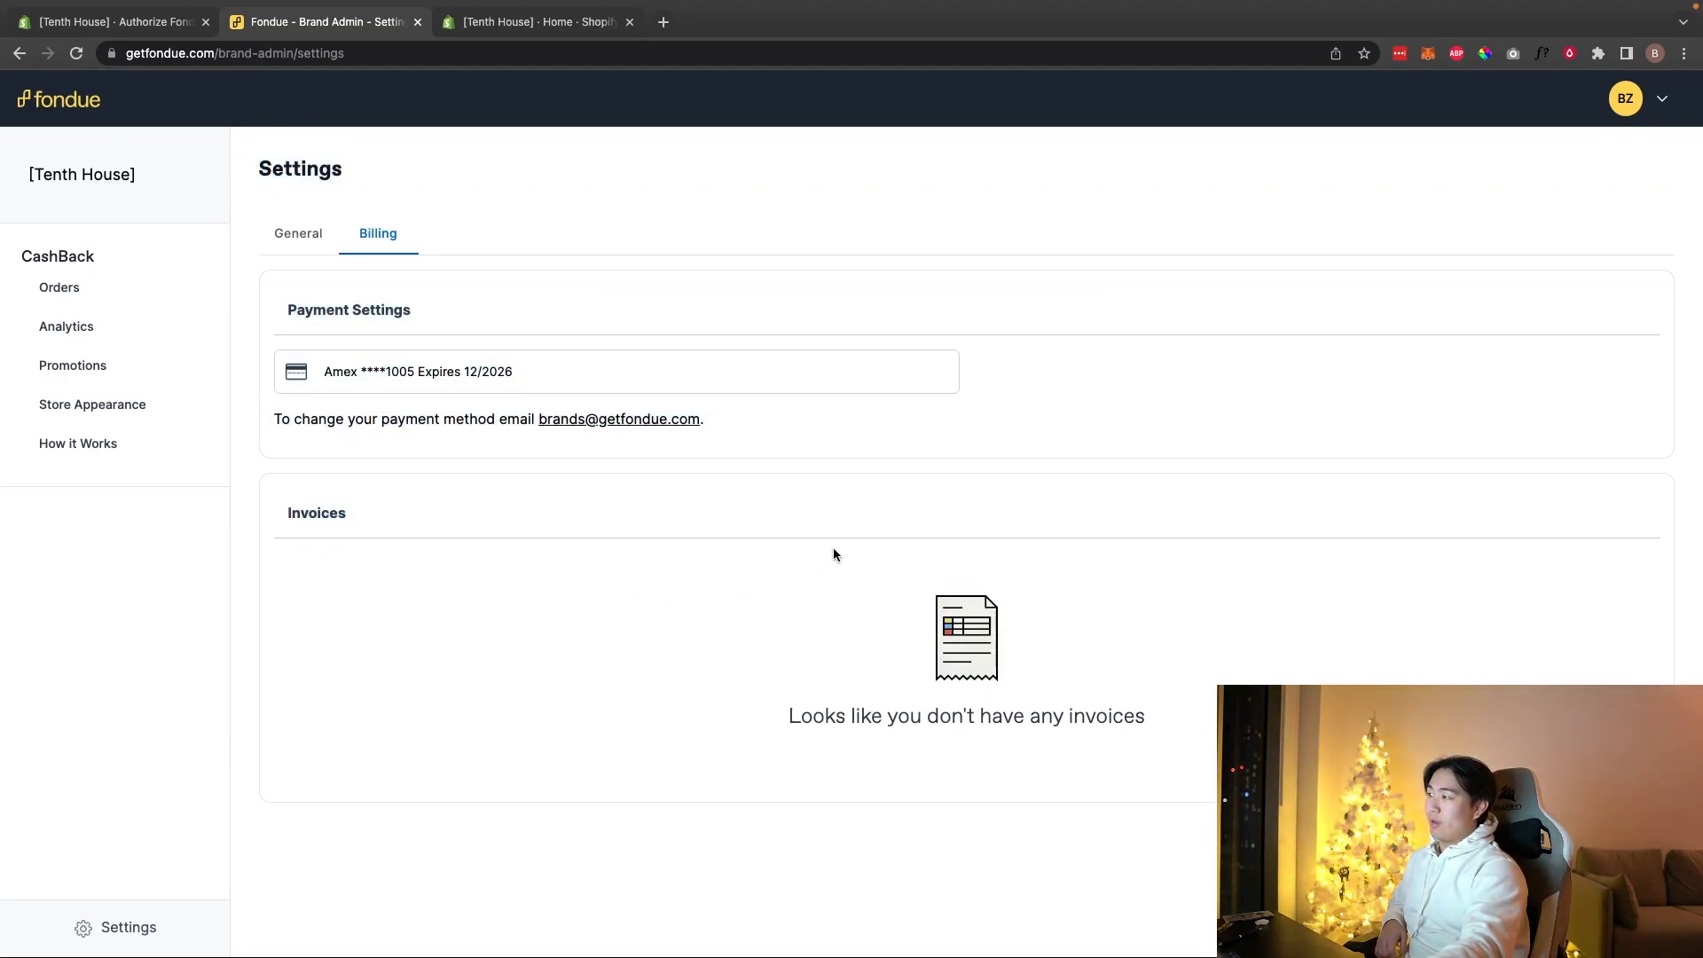
pyautogui.moveTo(338, 503); pyautogui.dragTo(262, 324)
pyautogui.click(351, 513)
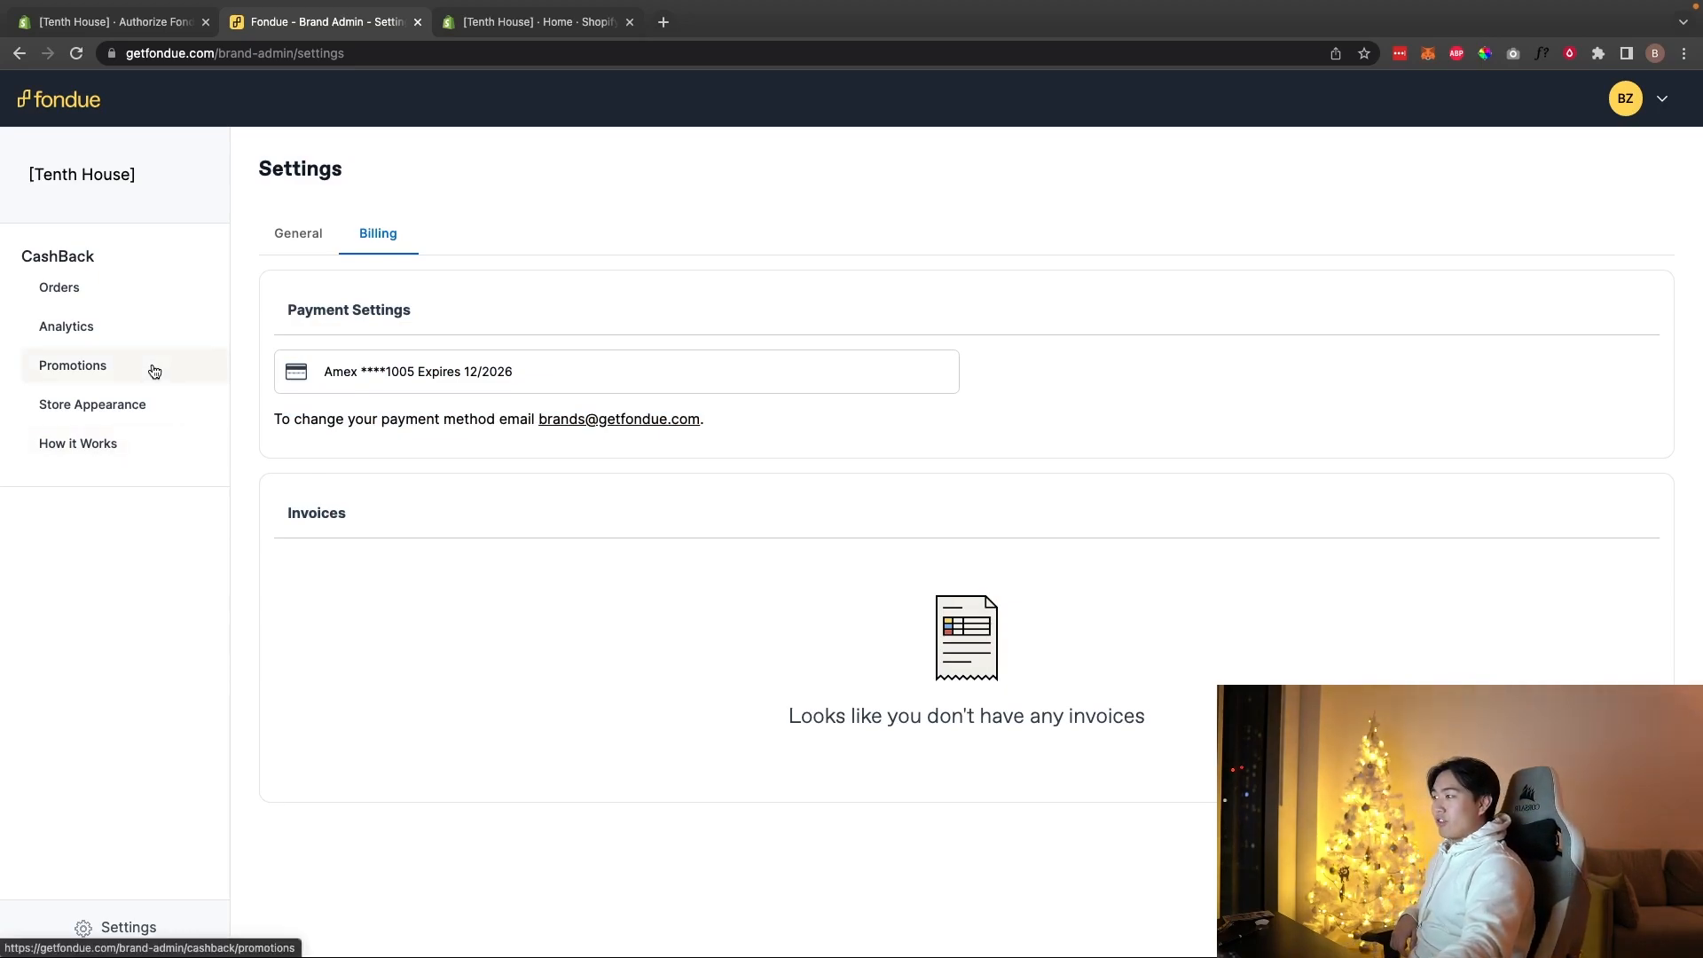
# Step: Create a new URL Based promotion from the Promotions page
pyautogui.click(116, 363)
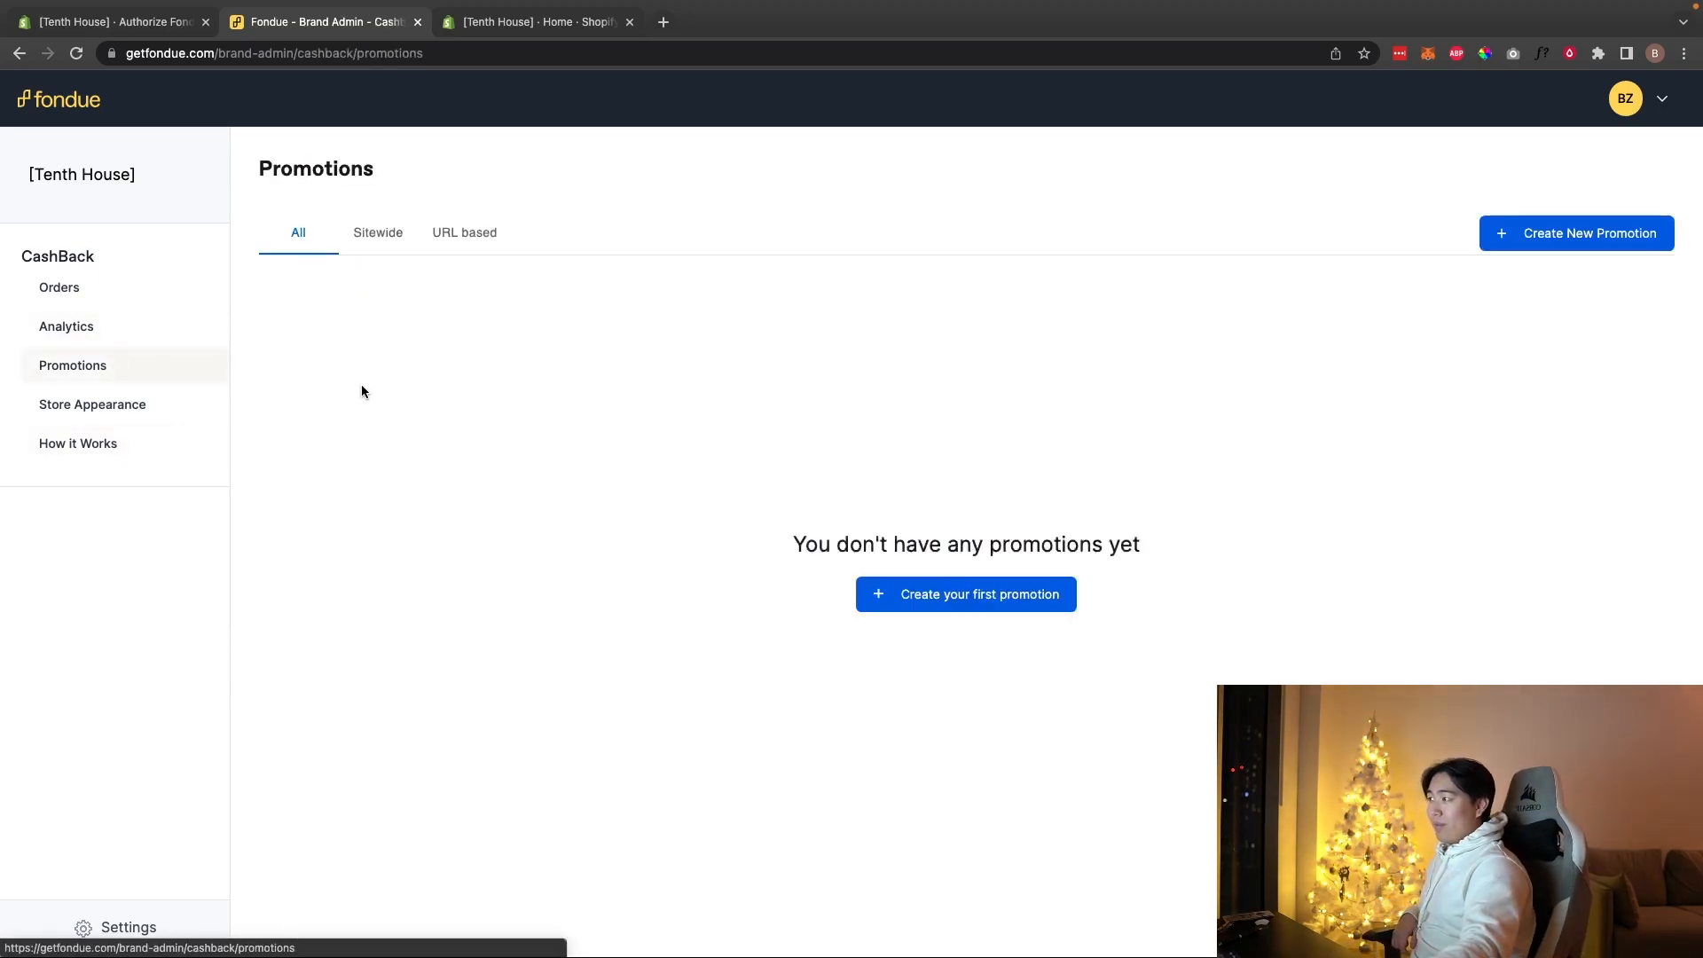
pyautogui.click(1662, 99)
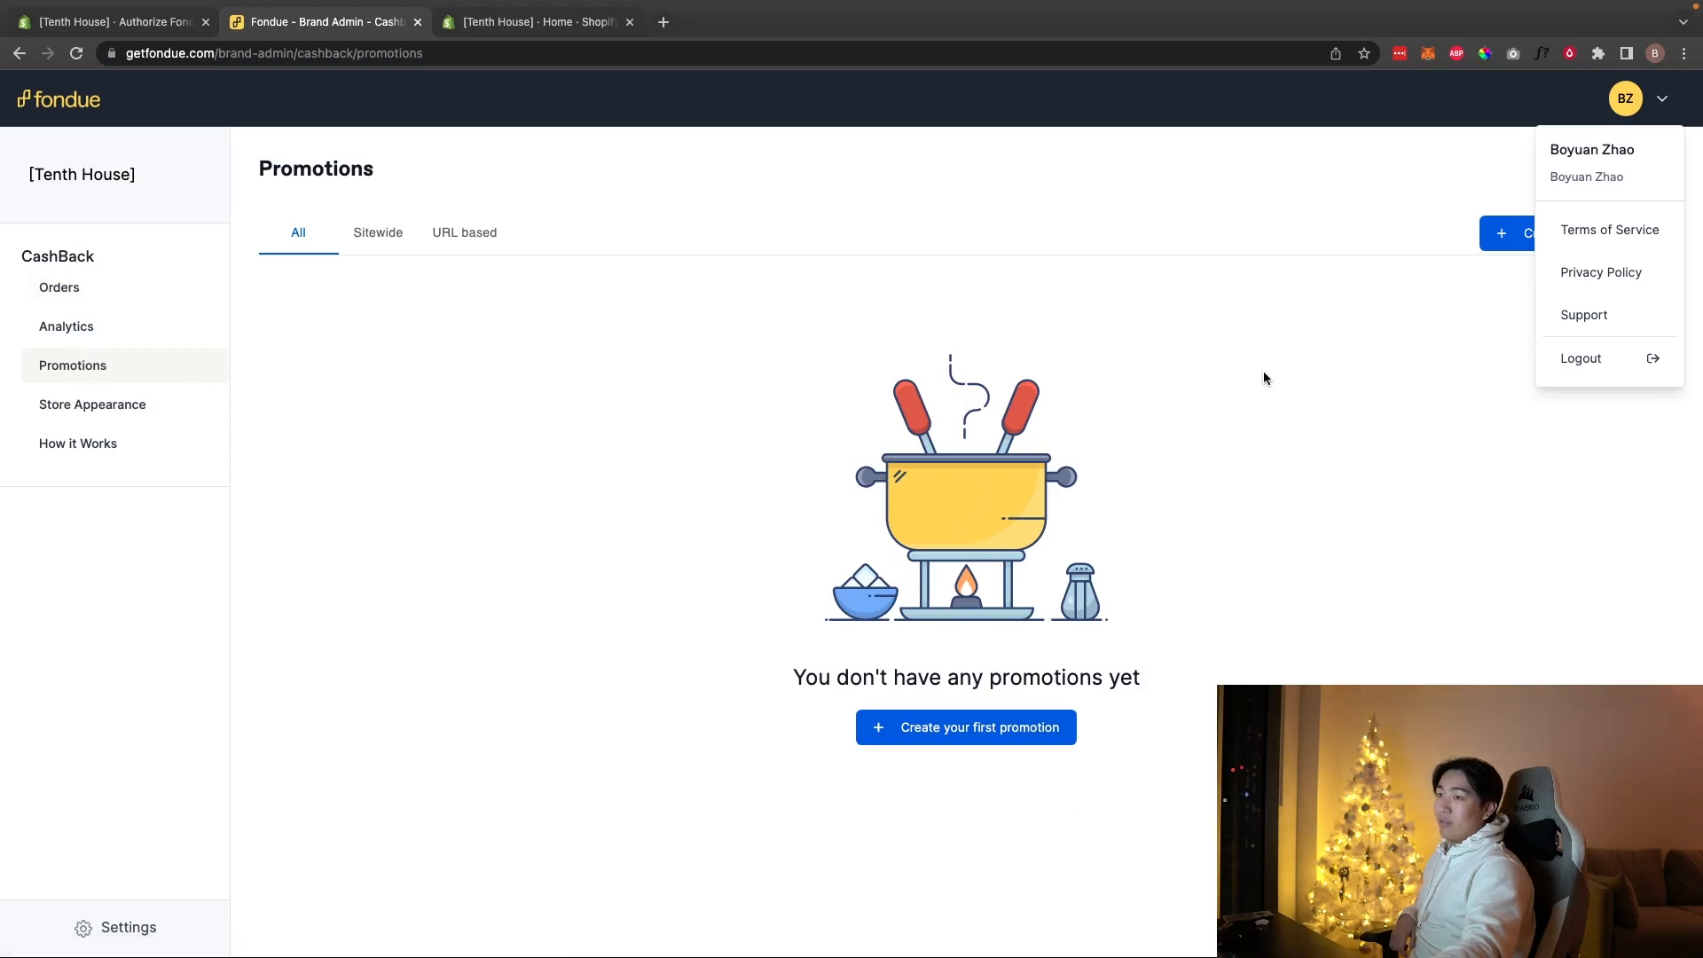
pyautogui.click(1482, 232)
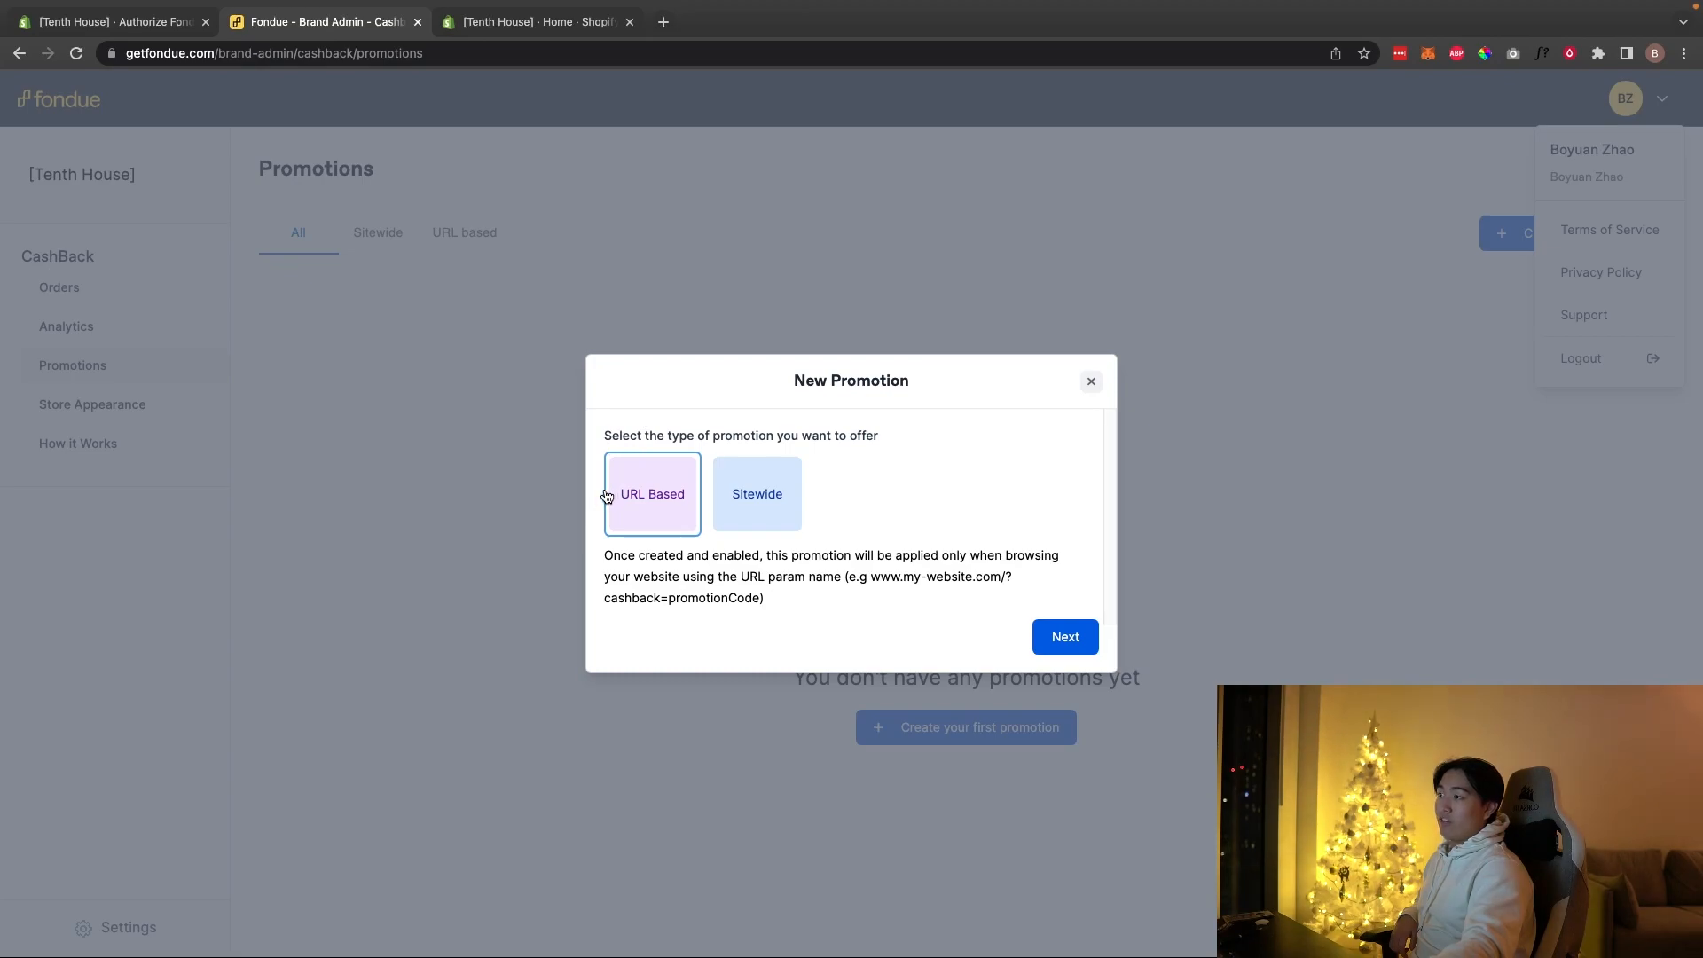
pyautogui.click(728, 512)
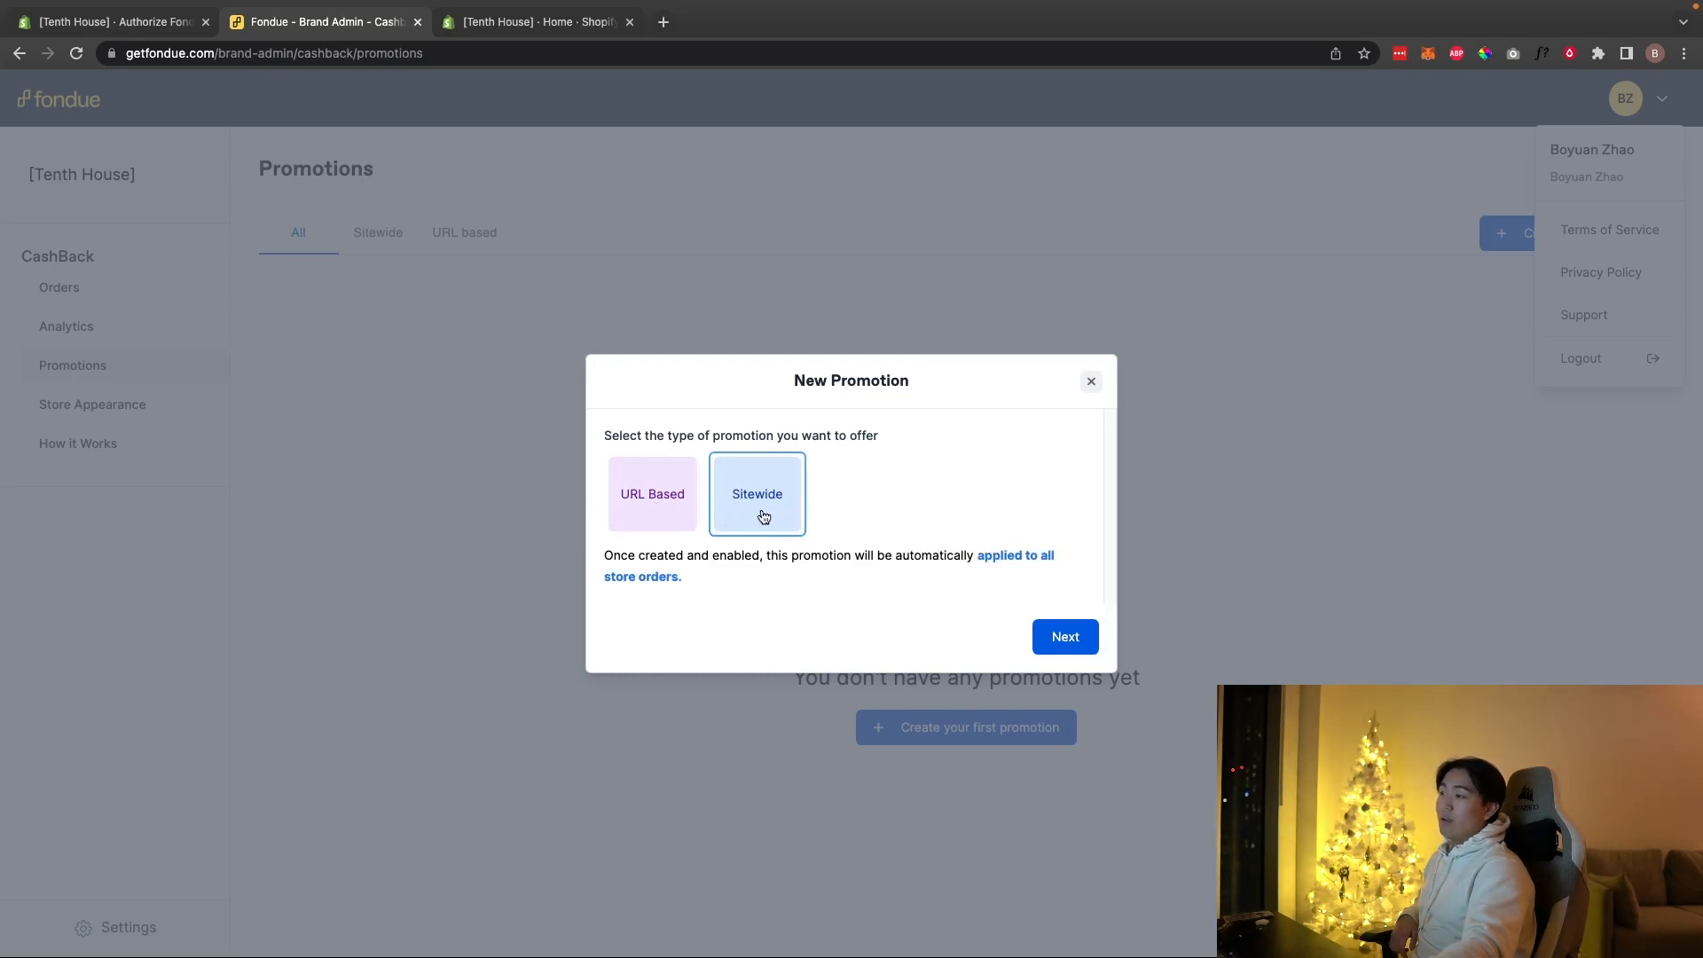
pyautogui.click(631, 521)
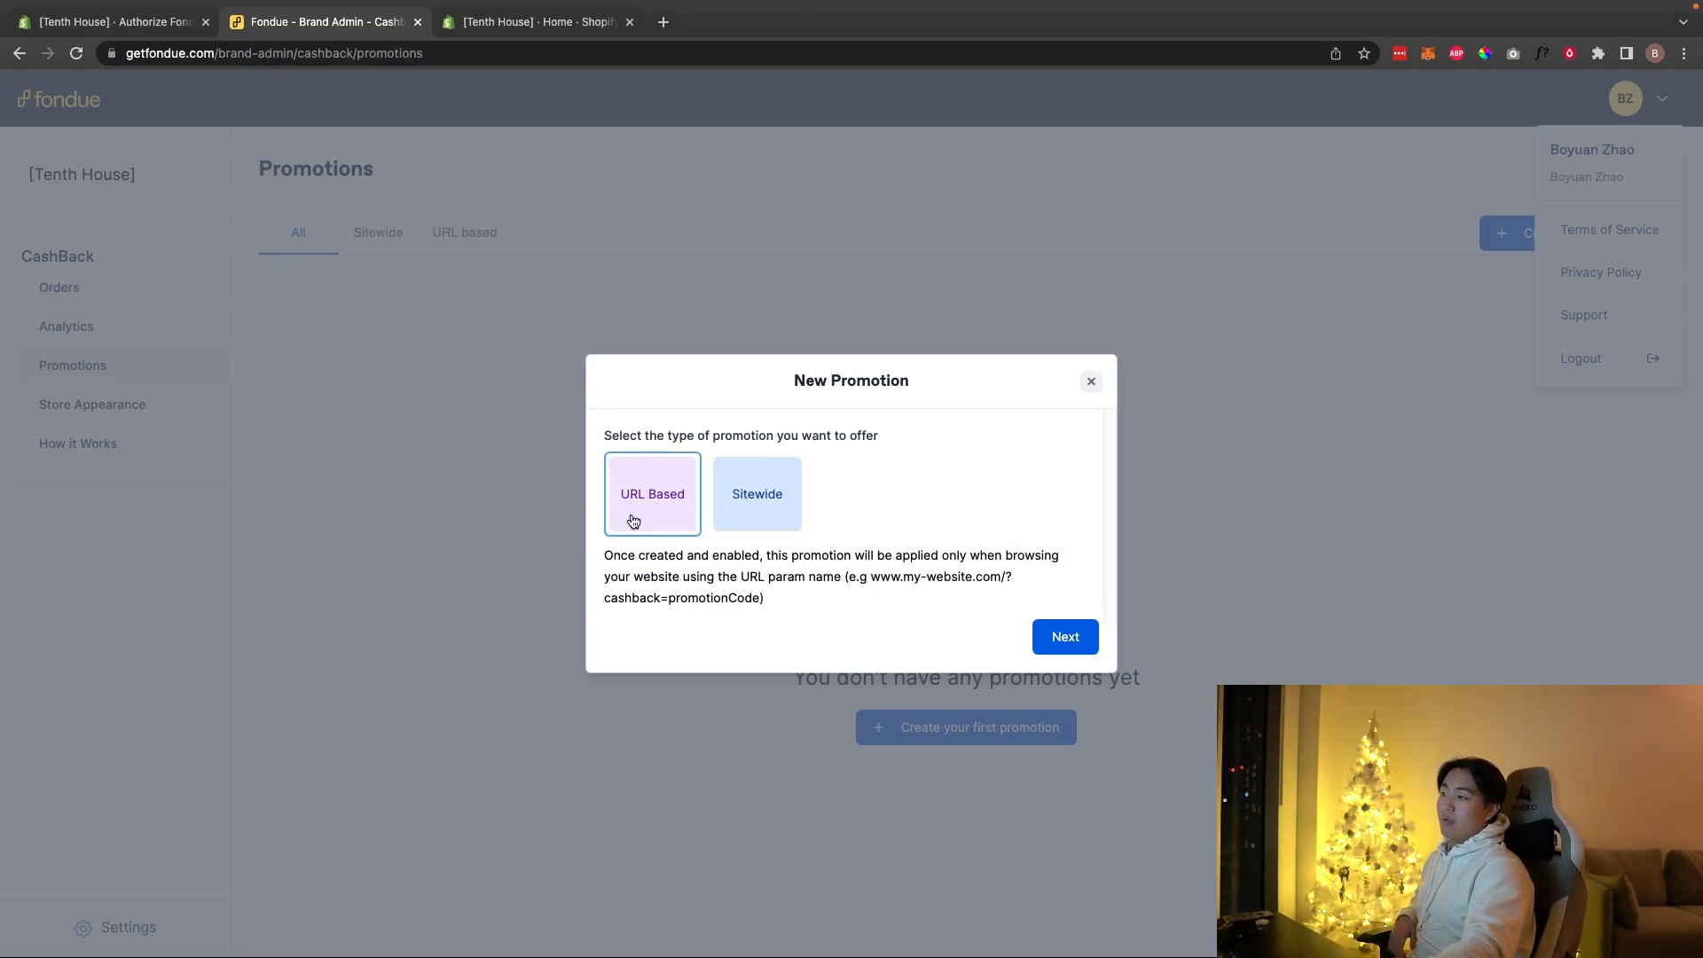
pyautogui.moveTo(653, 554); pyautogui.dragTo(614, 544)
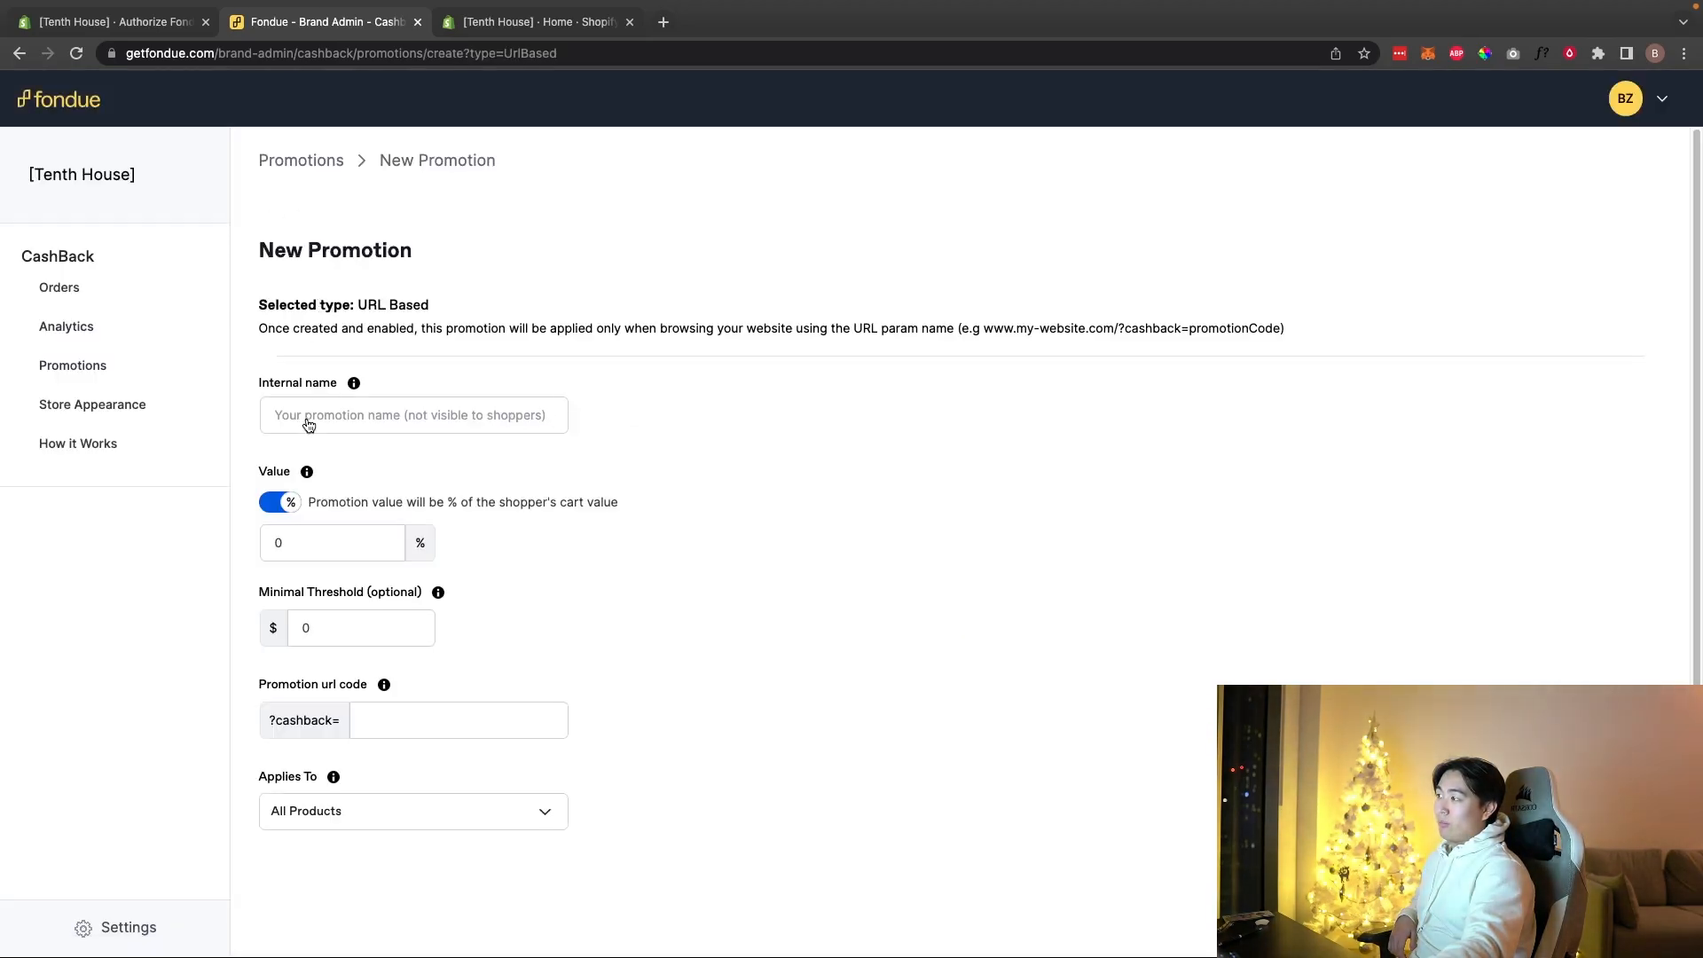
# Step: Save a '20% welcome pop up discount' promotion worth 20% on all products
pyautogui.click(308, 417)
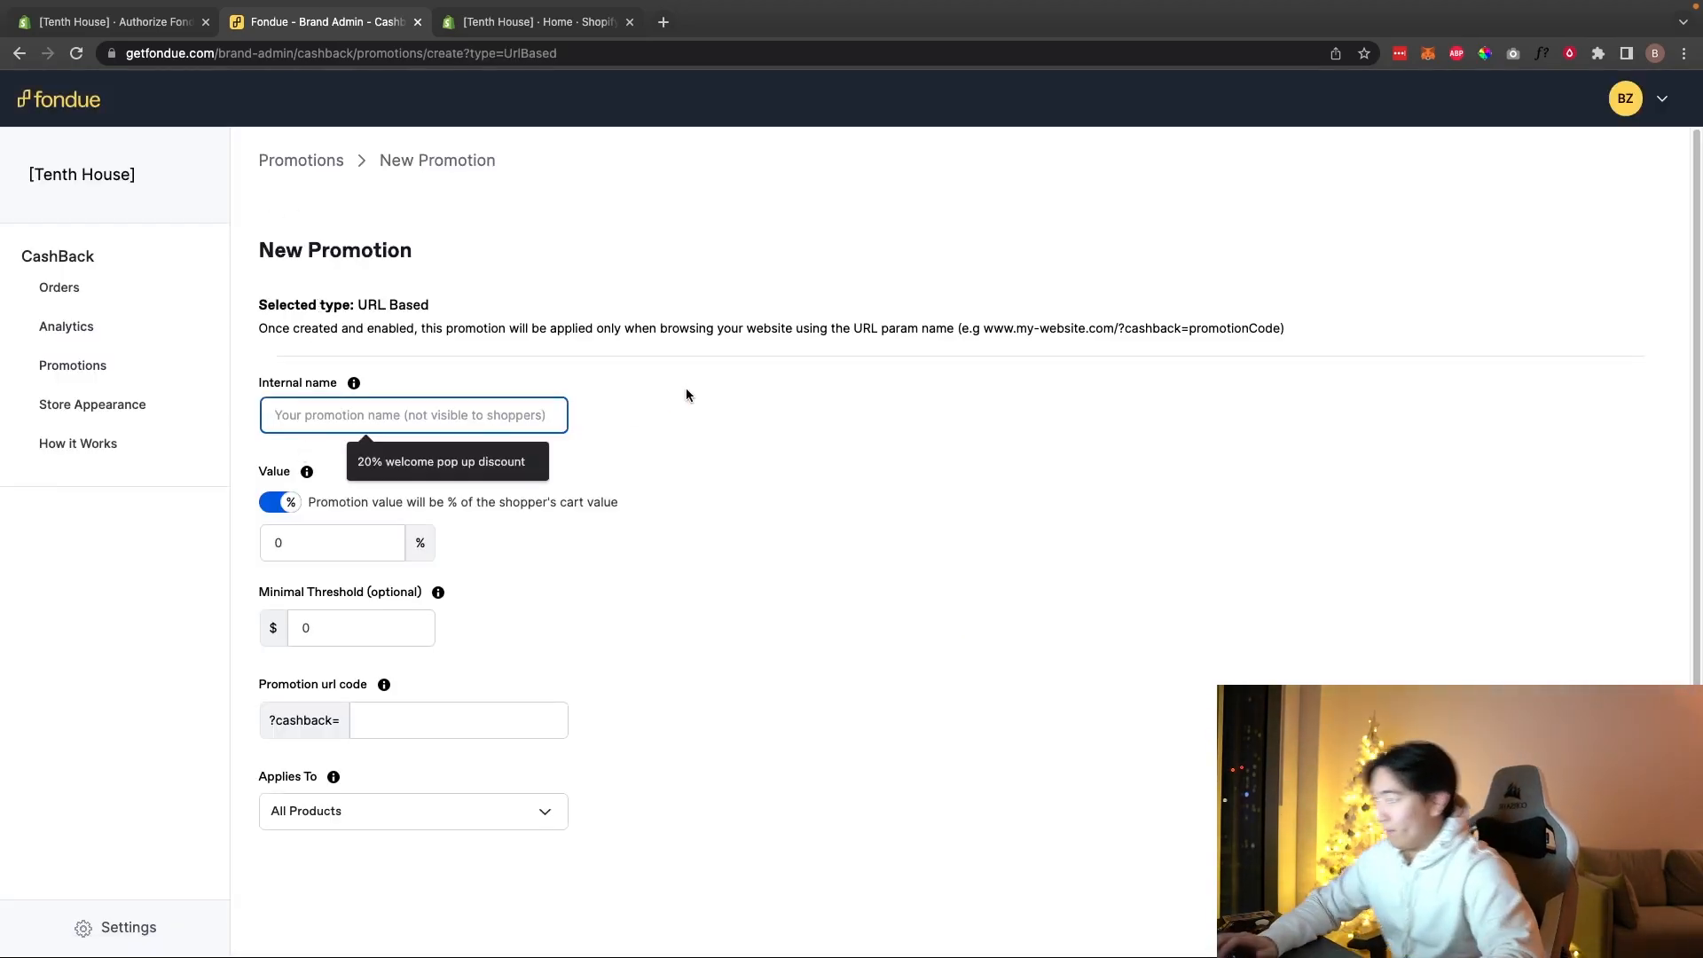
pyautogui.click(447, 451)
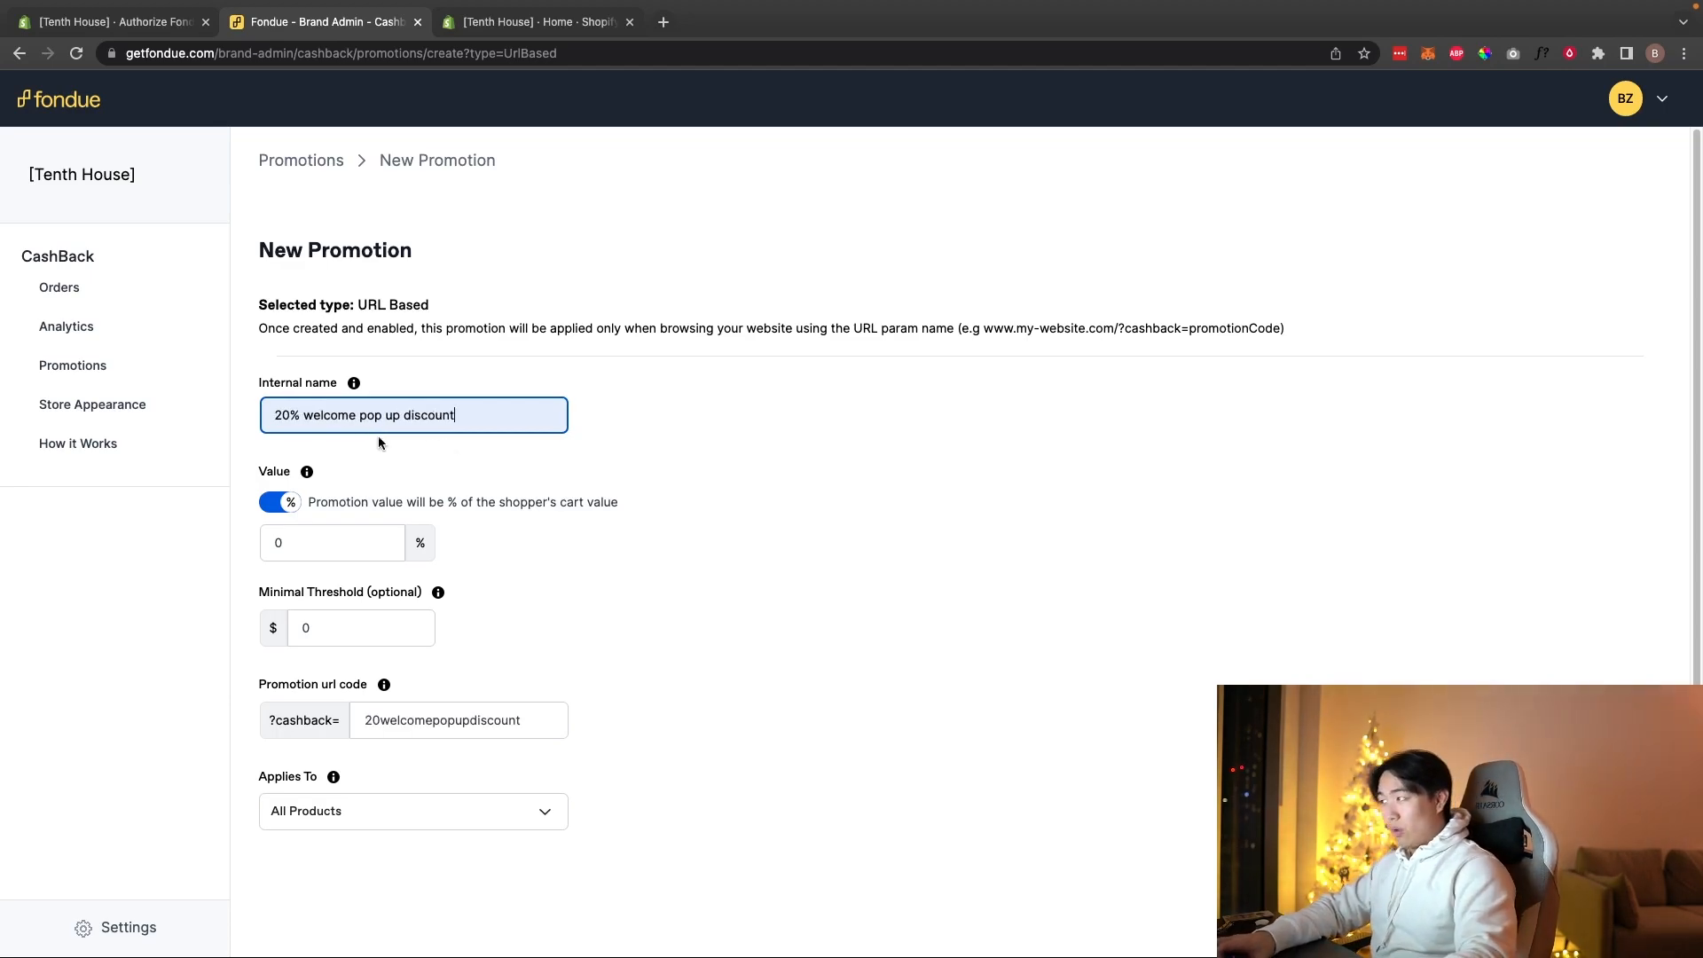
pyautogui.click(296, 550)
pyautogui.write('20')
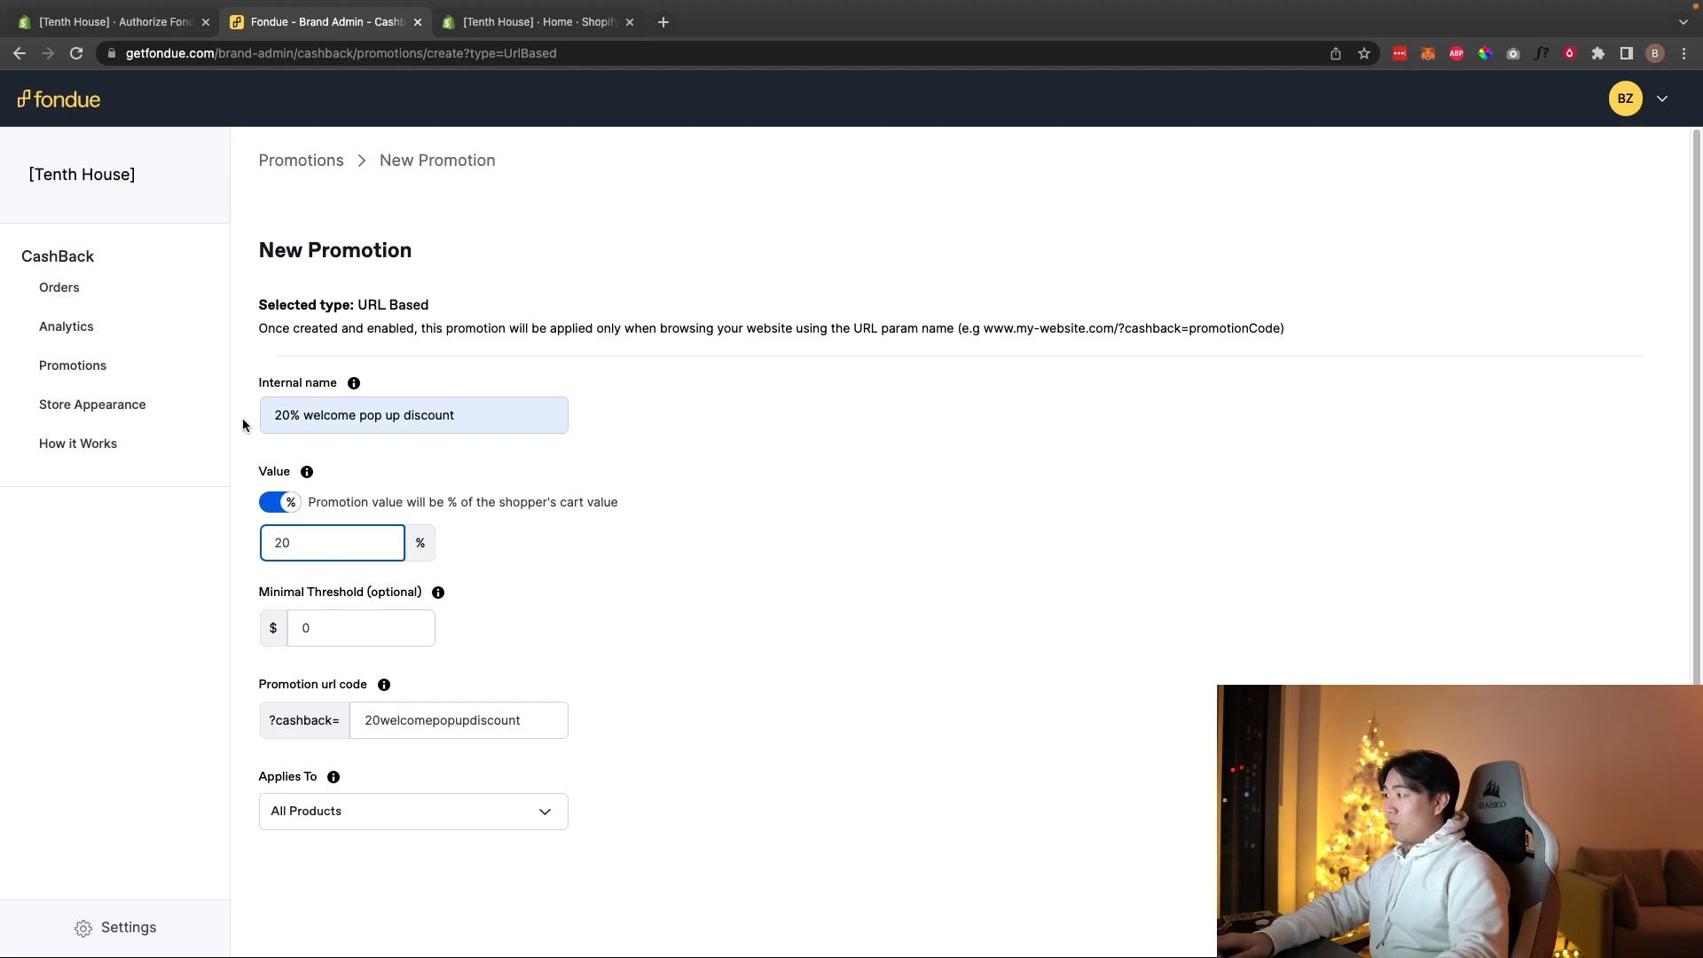
pyautogui.click(277, 502)
pyautogui.click(278, 502)
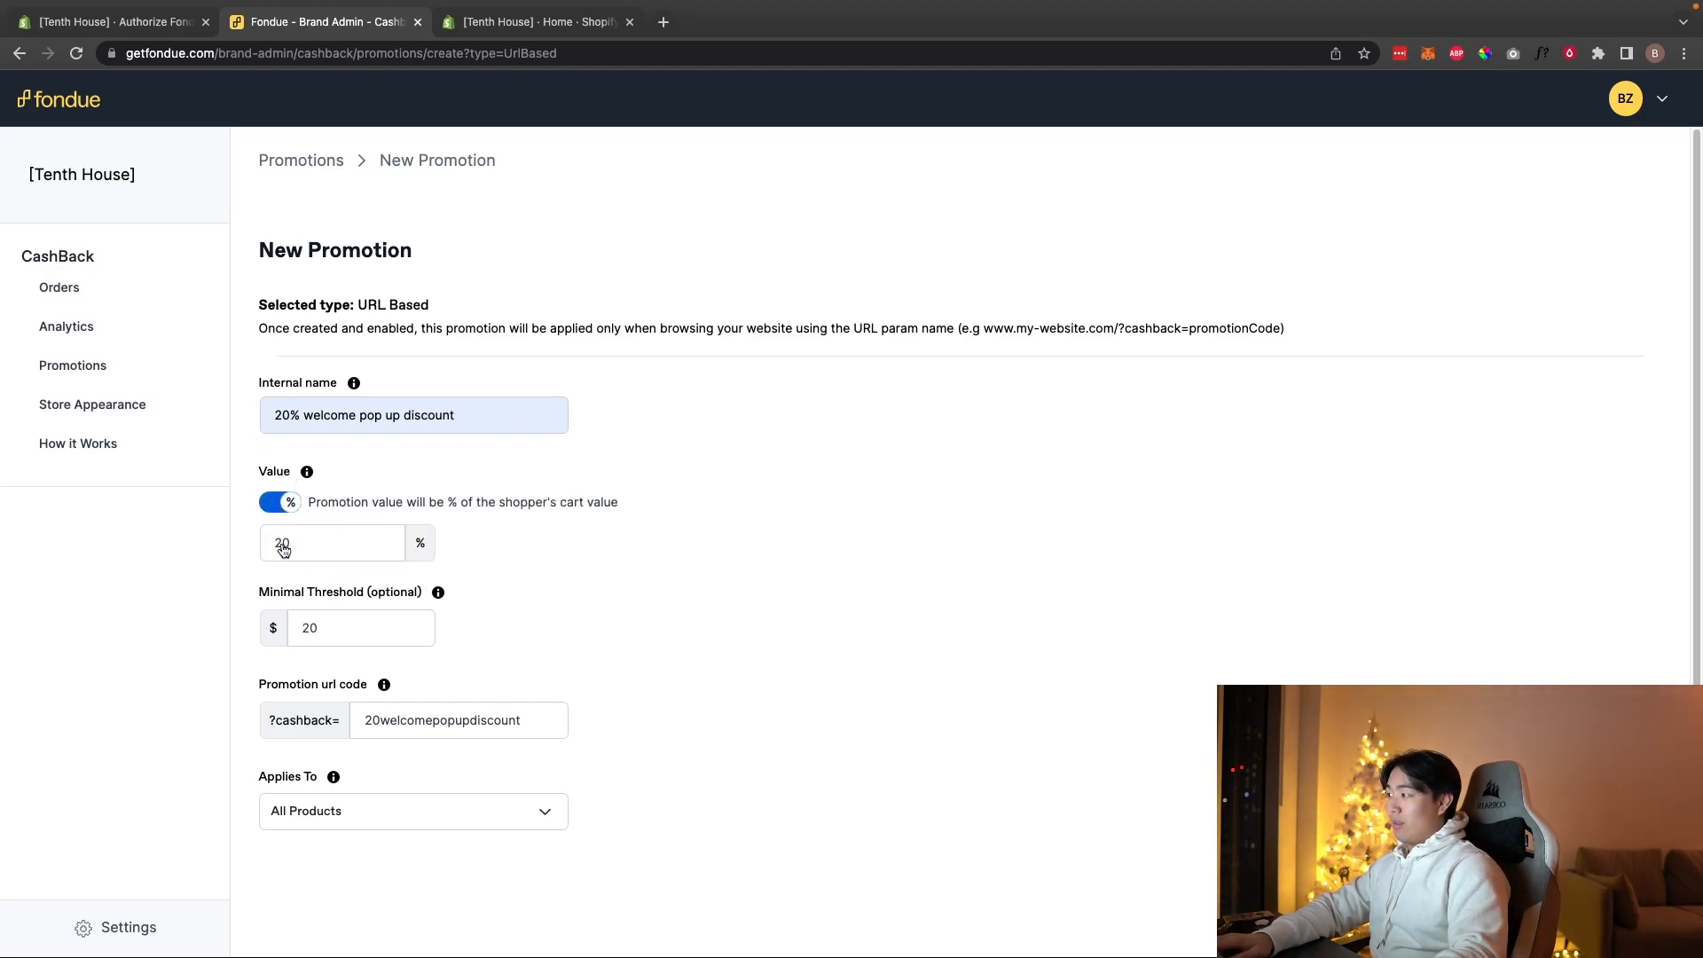
pyautogui.click(337, 637)
pyautogui.moveTo(262, 591); pyautogui.dragTo(364, 591)
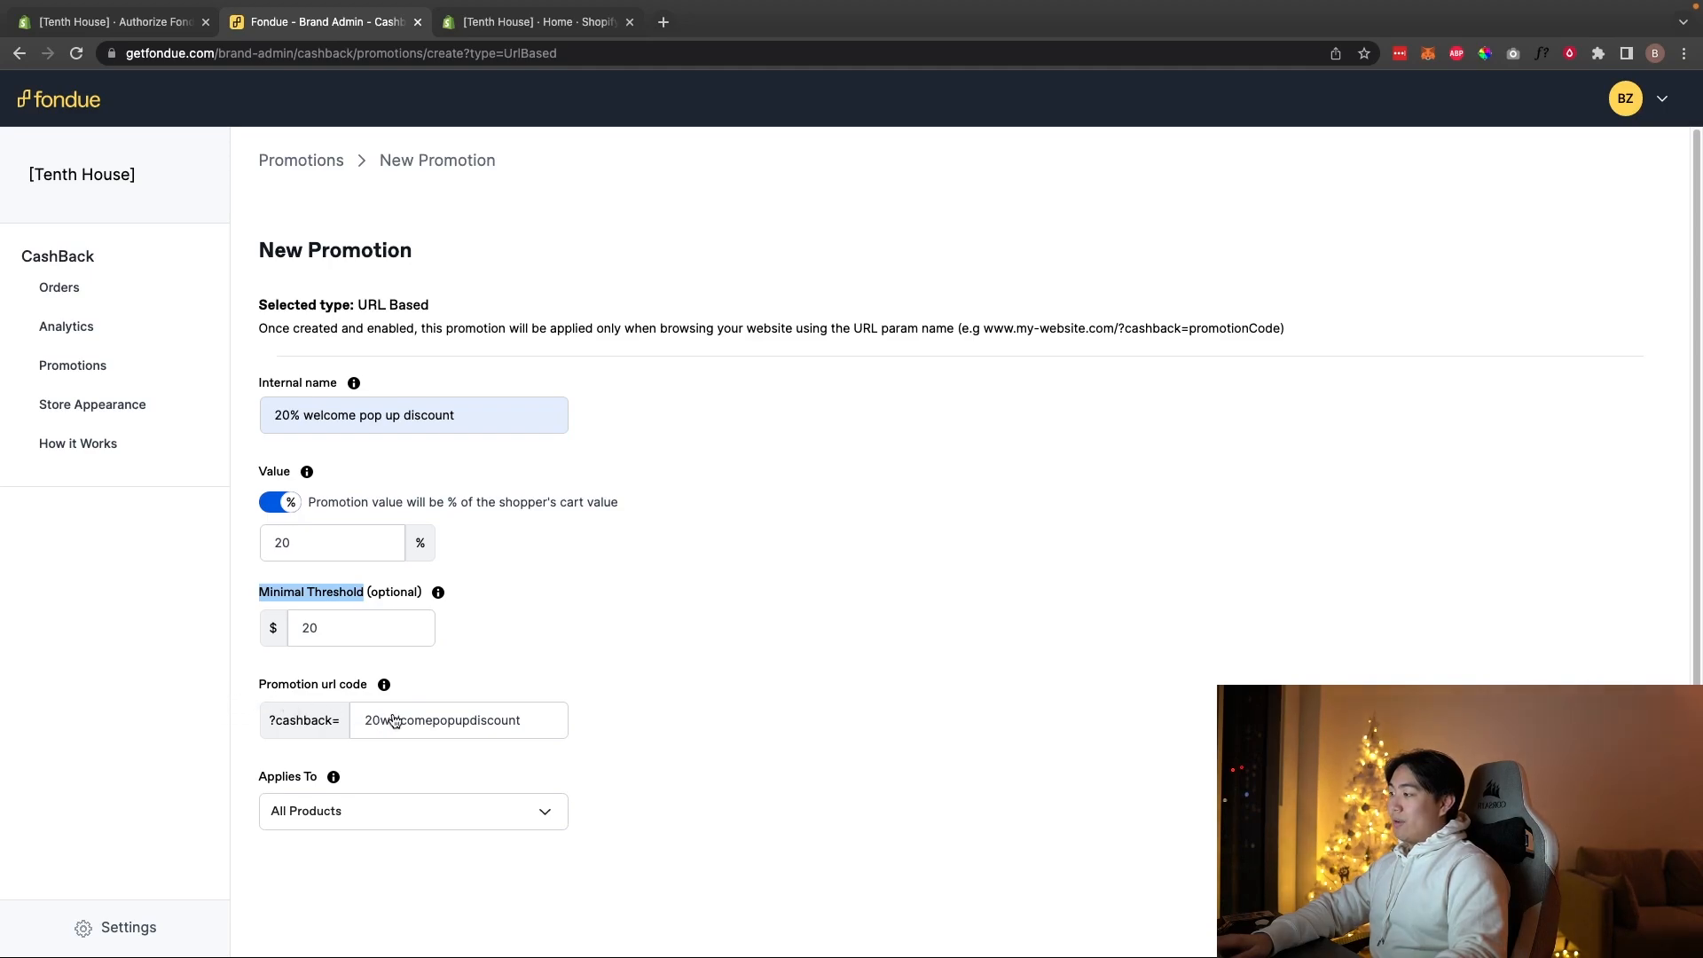
pyautogui.click(406, 812)
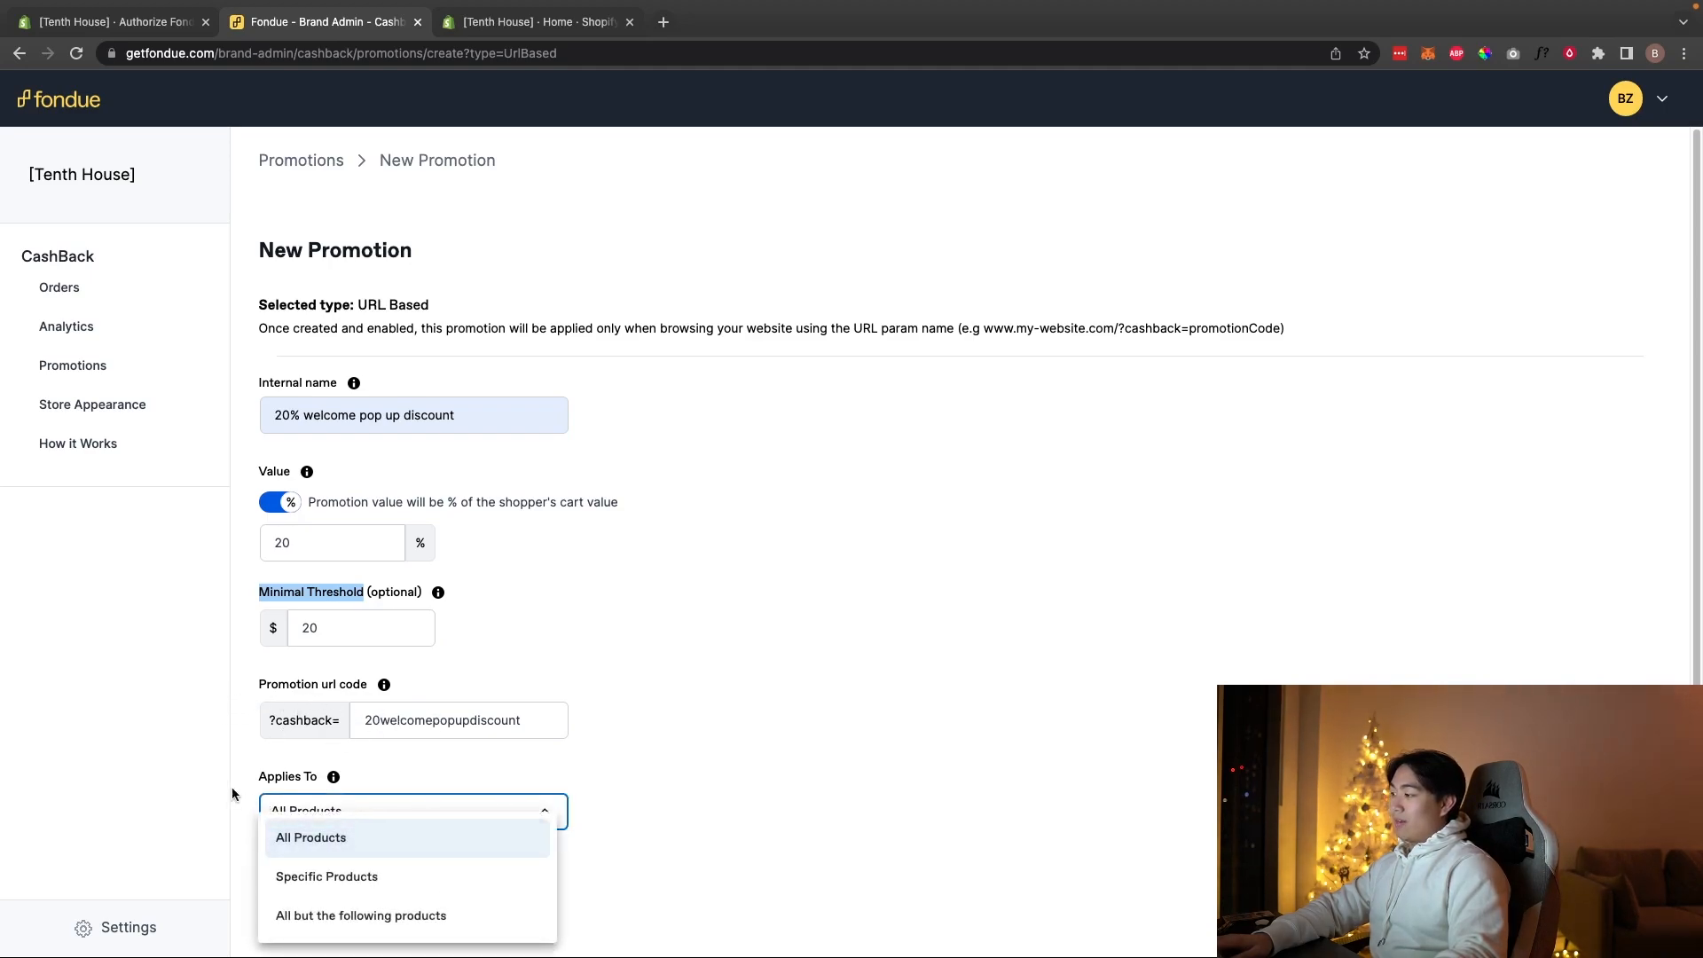
pyautogui.click(305, 754)
pyautogui.click(1597, 870)
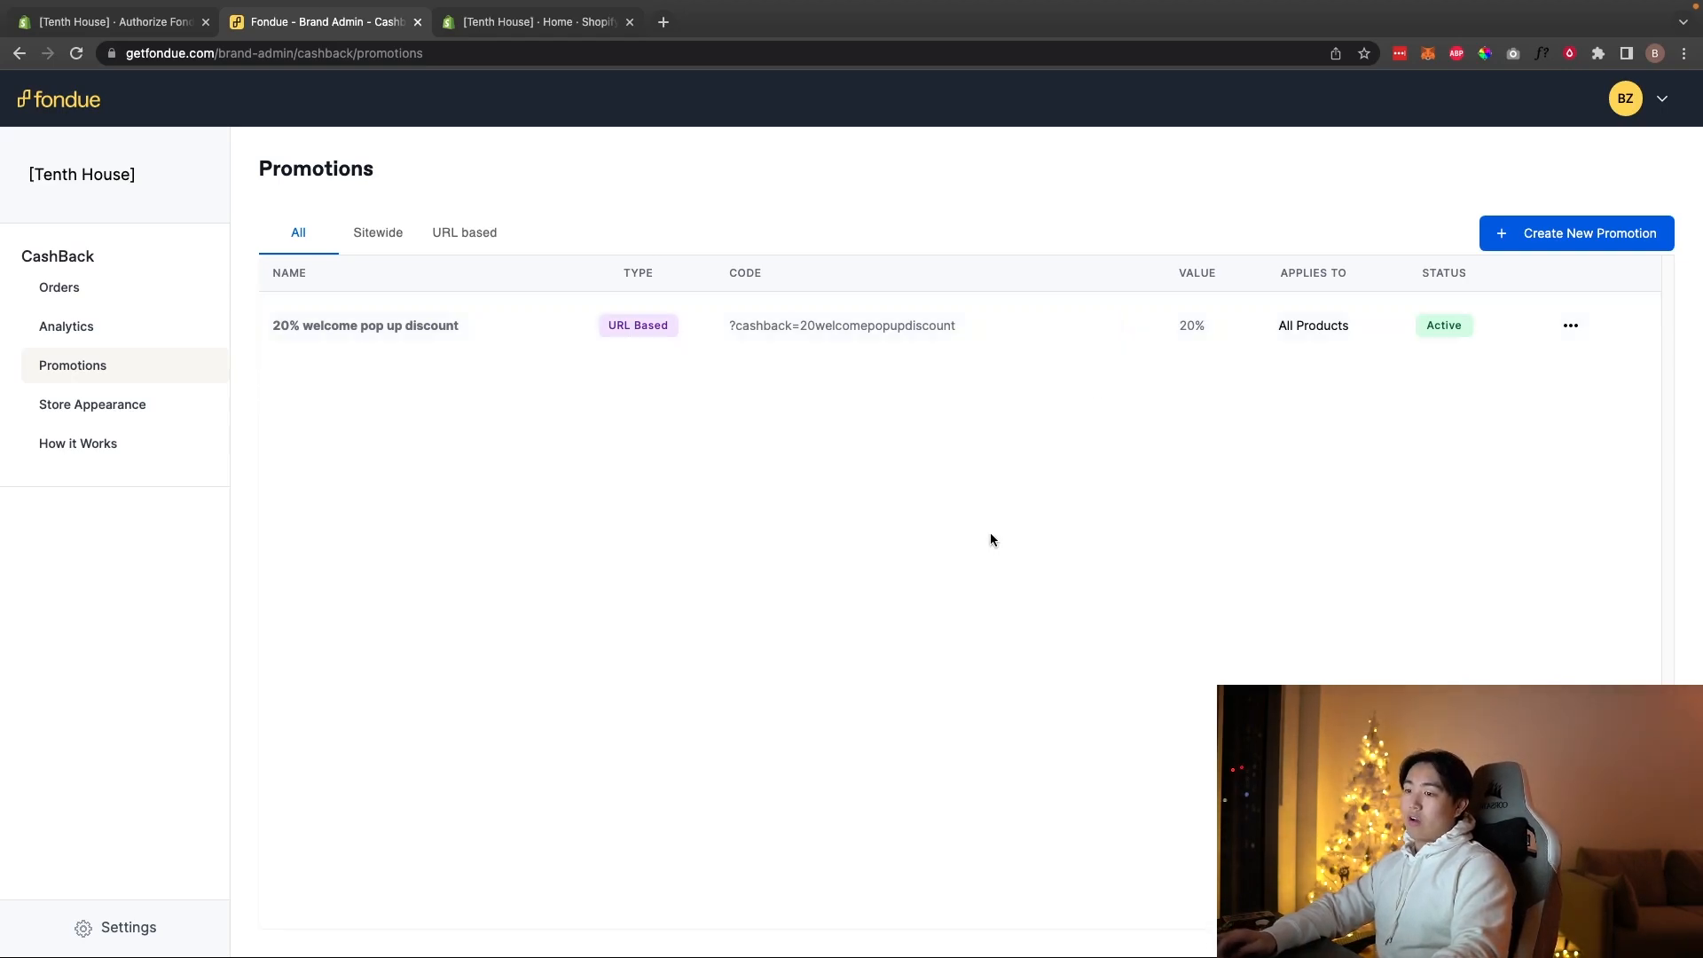
# Step: Paste the copied promotion code into a new tab, then abandon that tab
pyautogui.press('super+t')
pyautogui.write('?cashback=20welcomepopupdiscount')
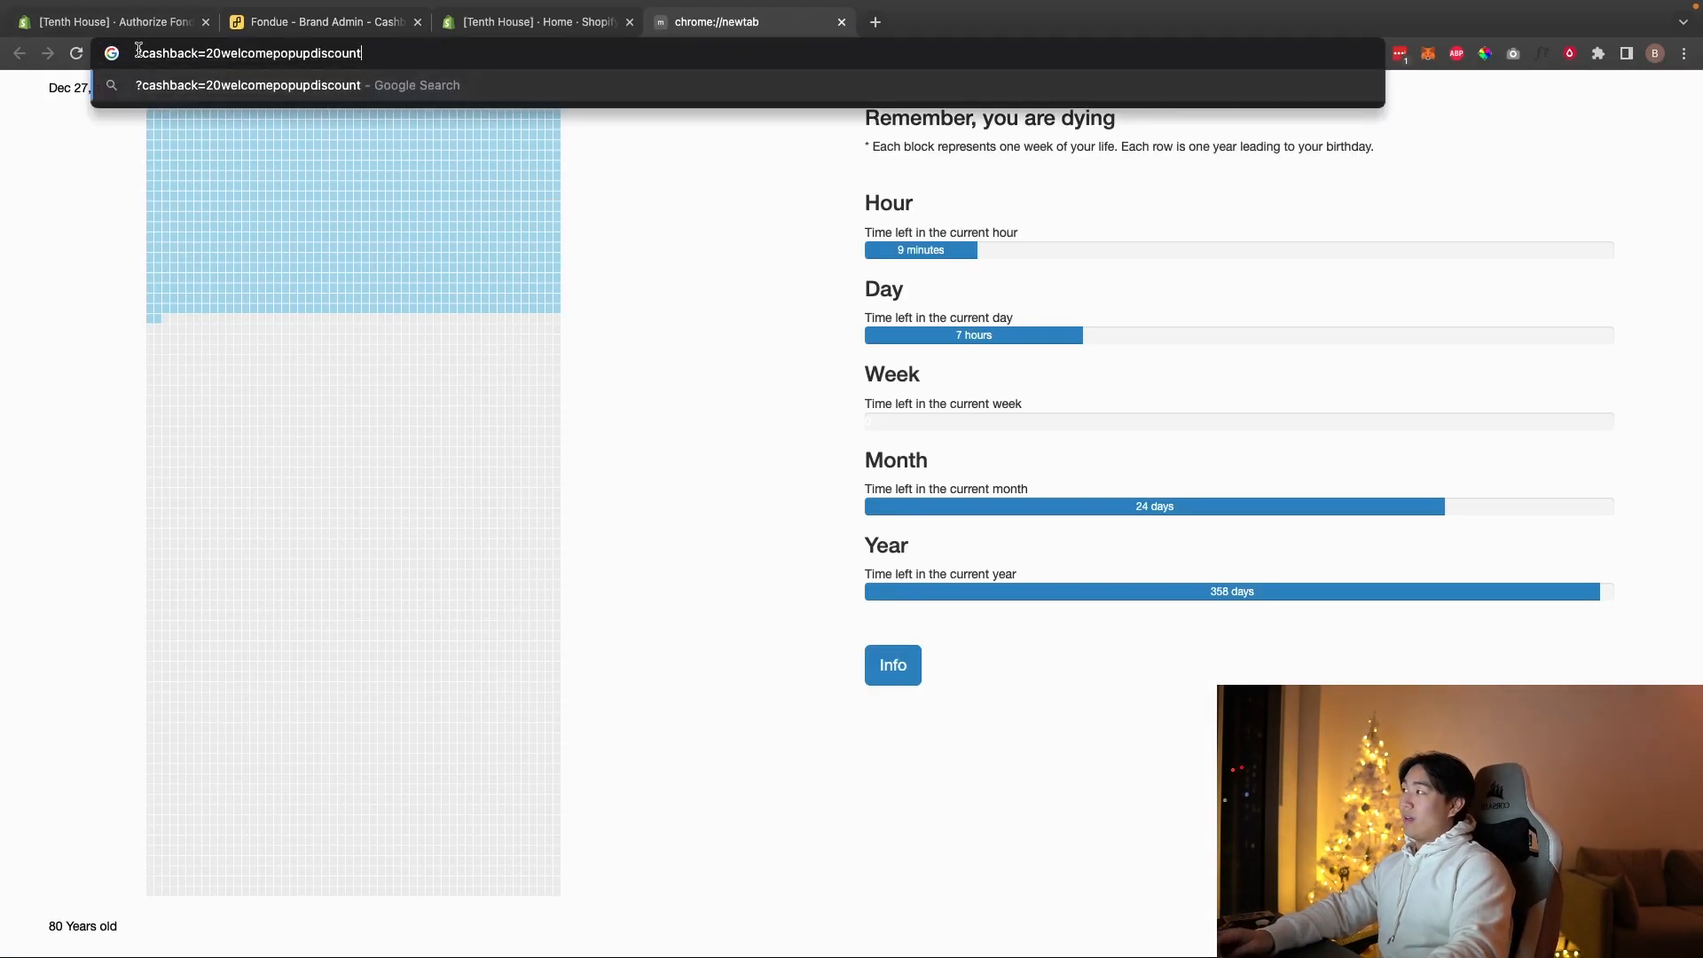
pyautogui.moveTo(138, 53); pyautogui.dragTo(436, 68)
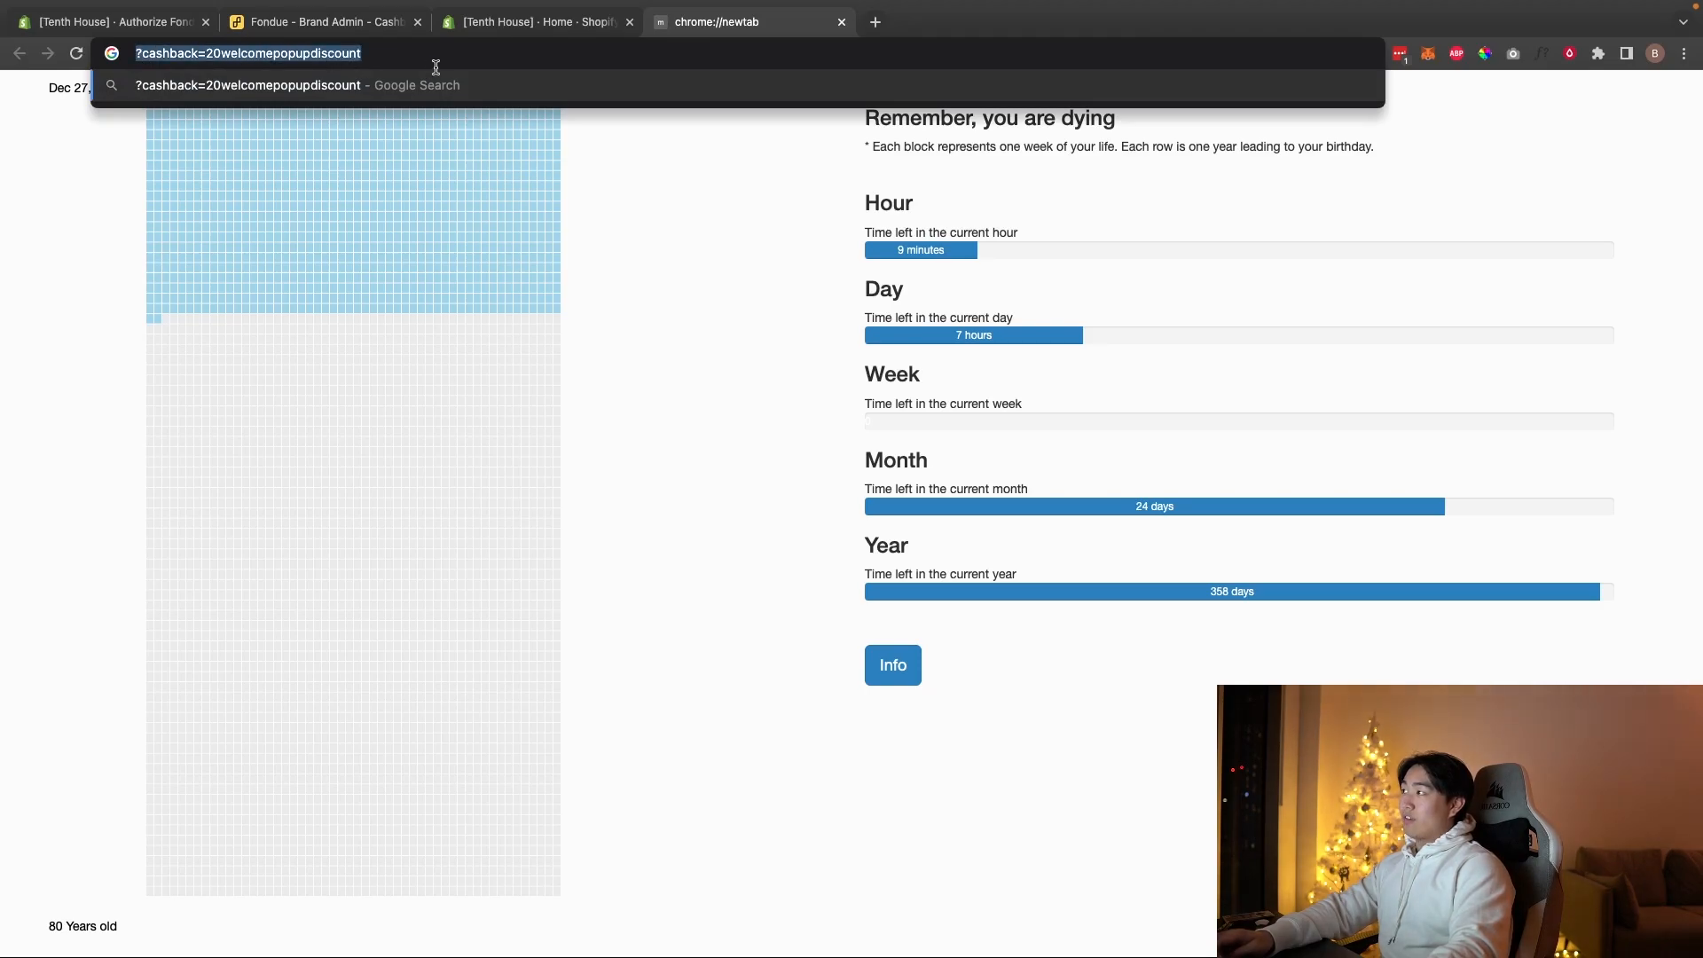
pyautogui.press('BackSpace')
pyautogui.write('shopify.co.uk/login')
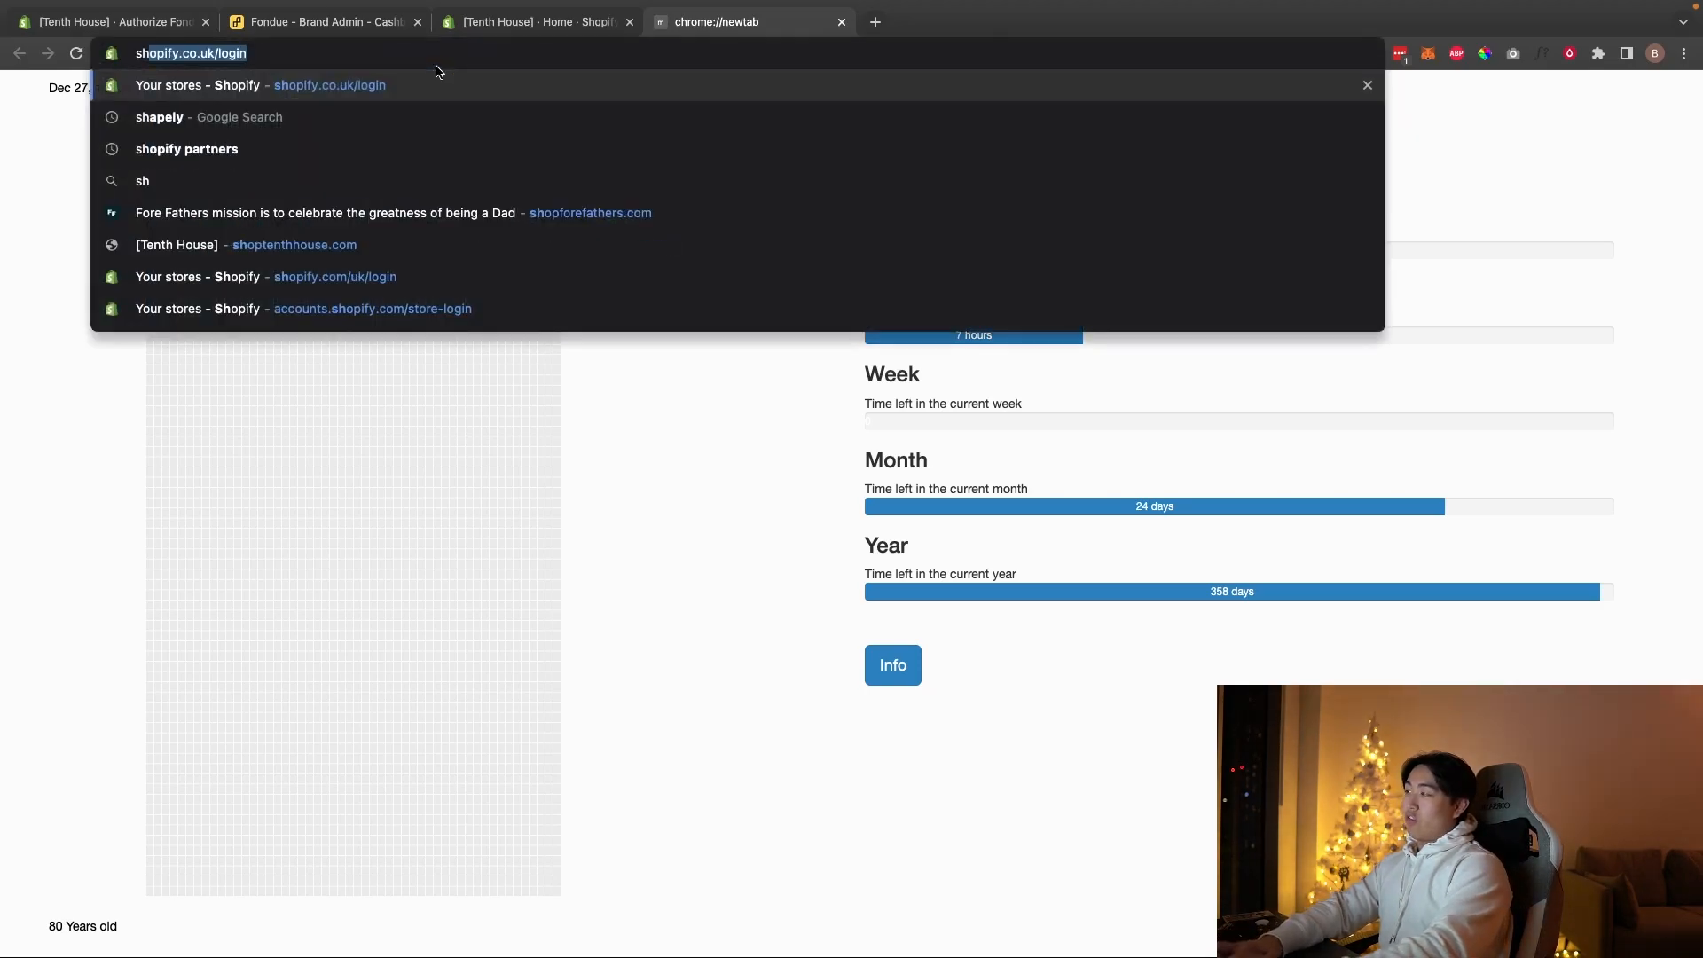
pyautogui.press('super+w')
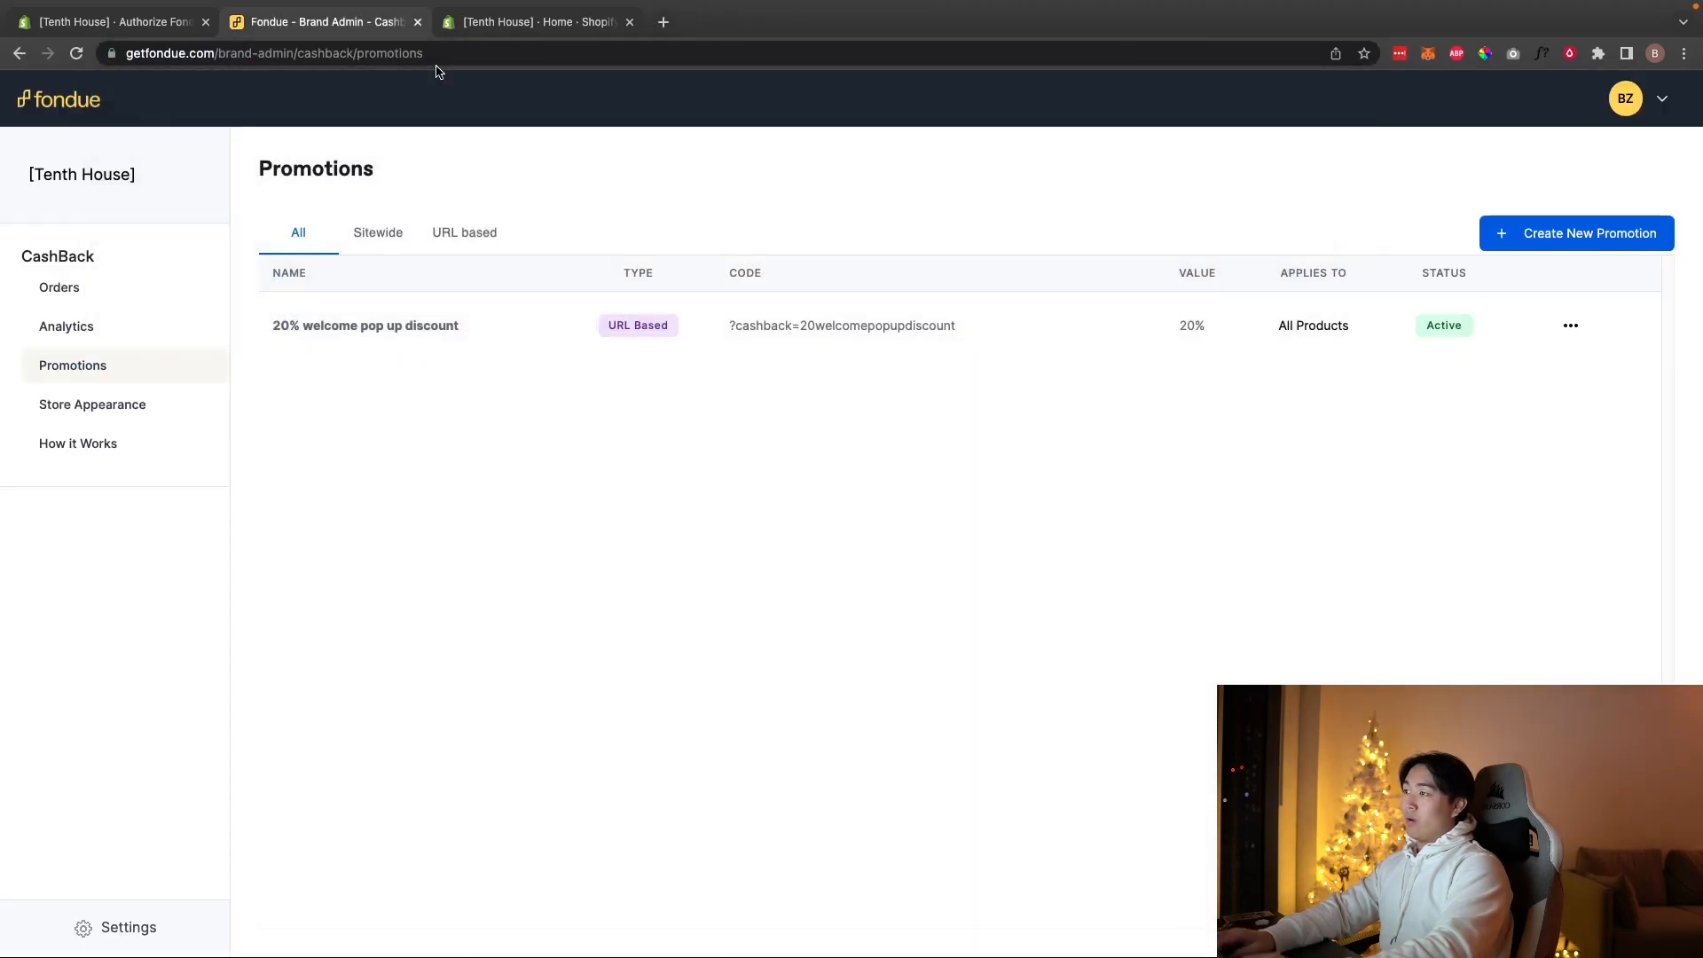
# Step: Load shoptenthhouse.com/?cashback=20welcomepopupdiscount to test the link, then close the tab
pyautogui.write('shoptent')
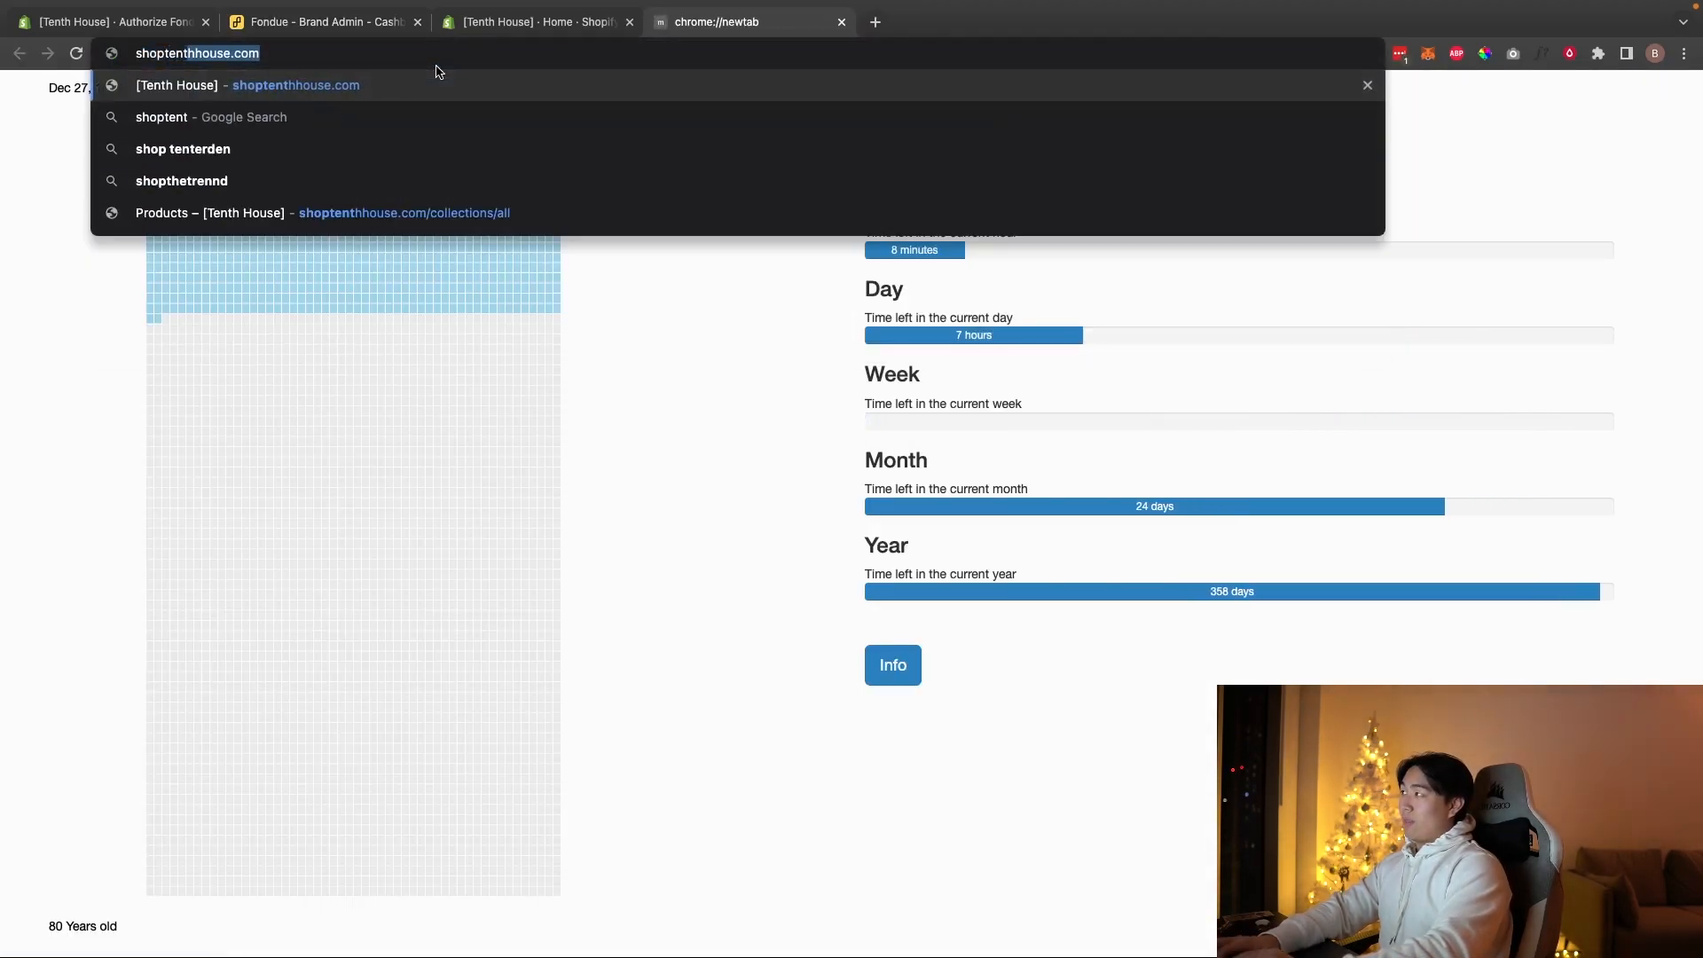
pyautogui.press('Right')
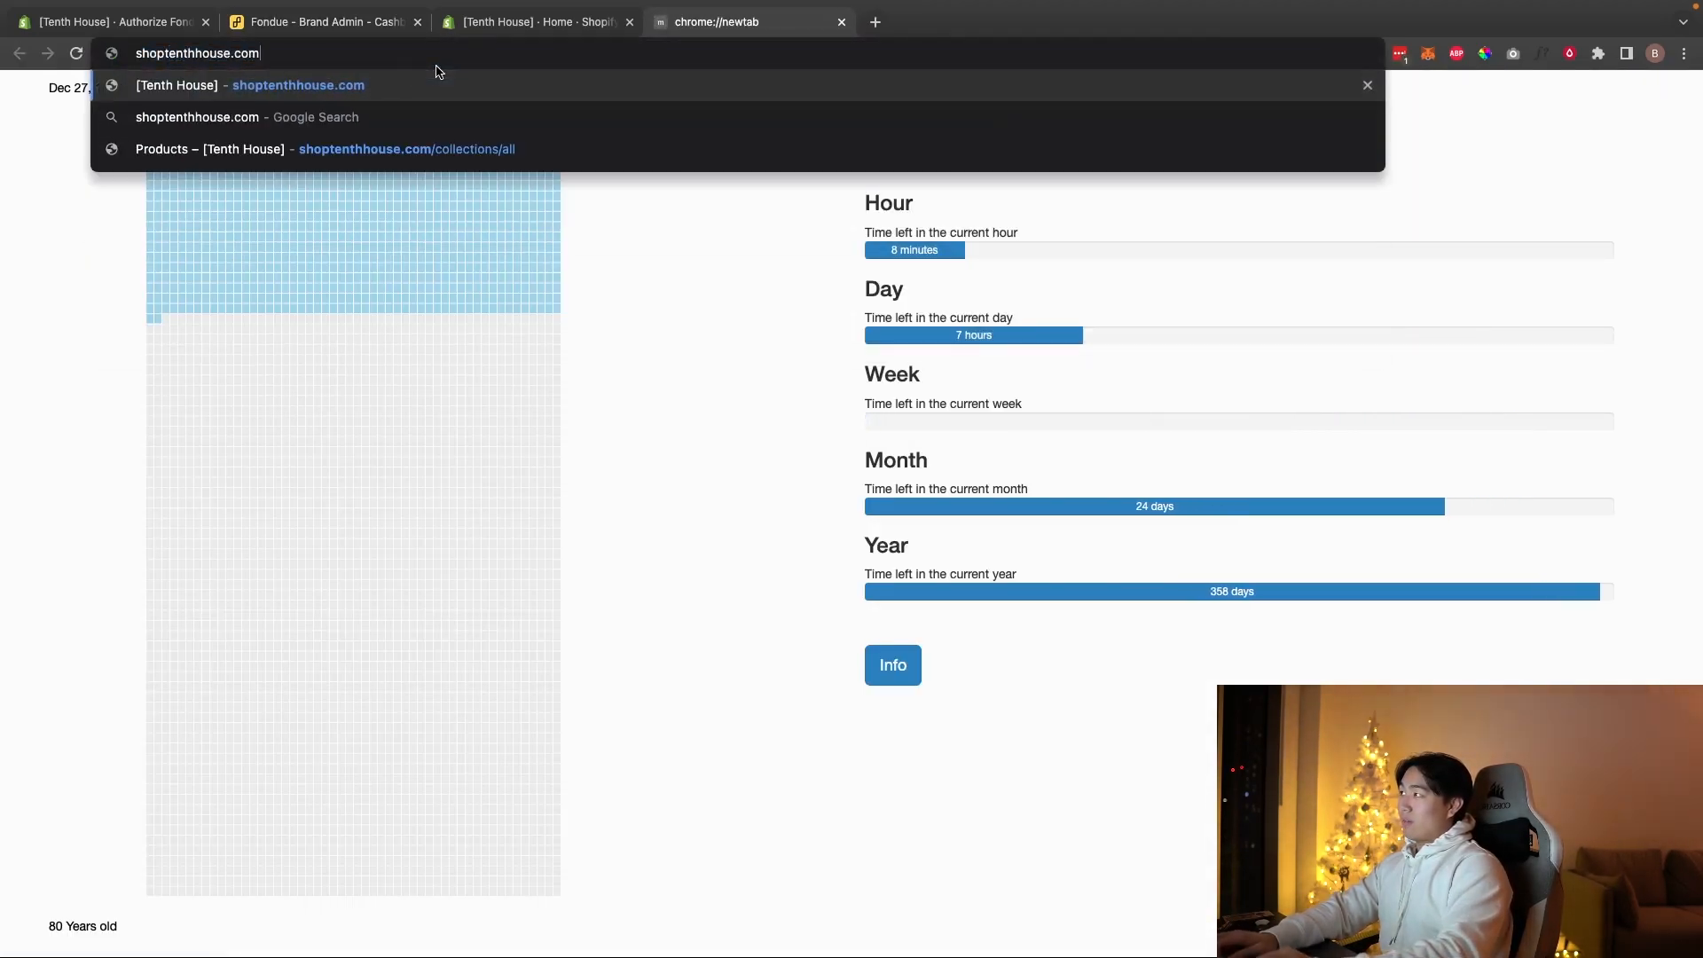
pyautogui.write('/?cashback=20welcomepopupdiscount')
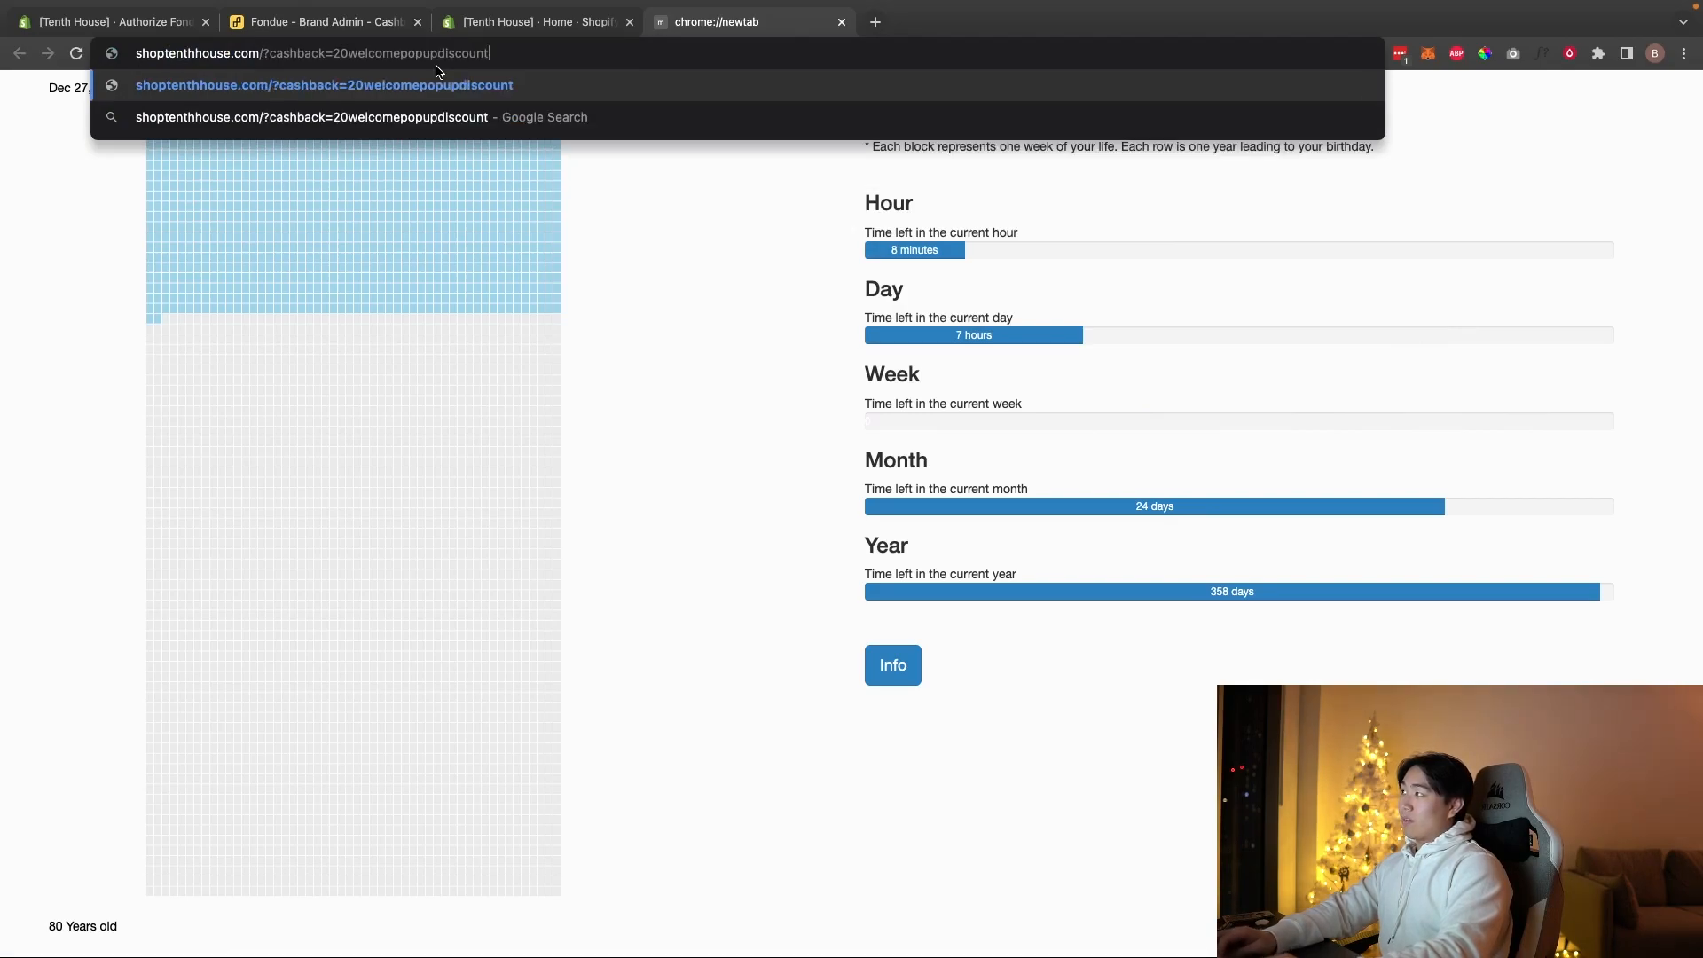
pyautogui.press('Return')
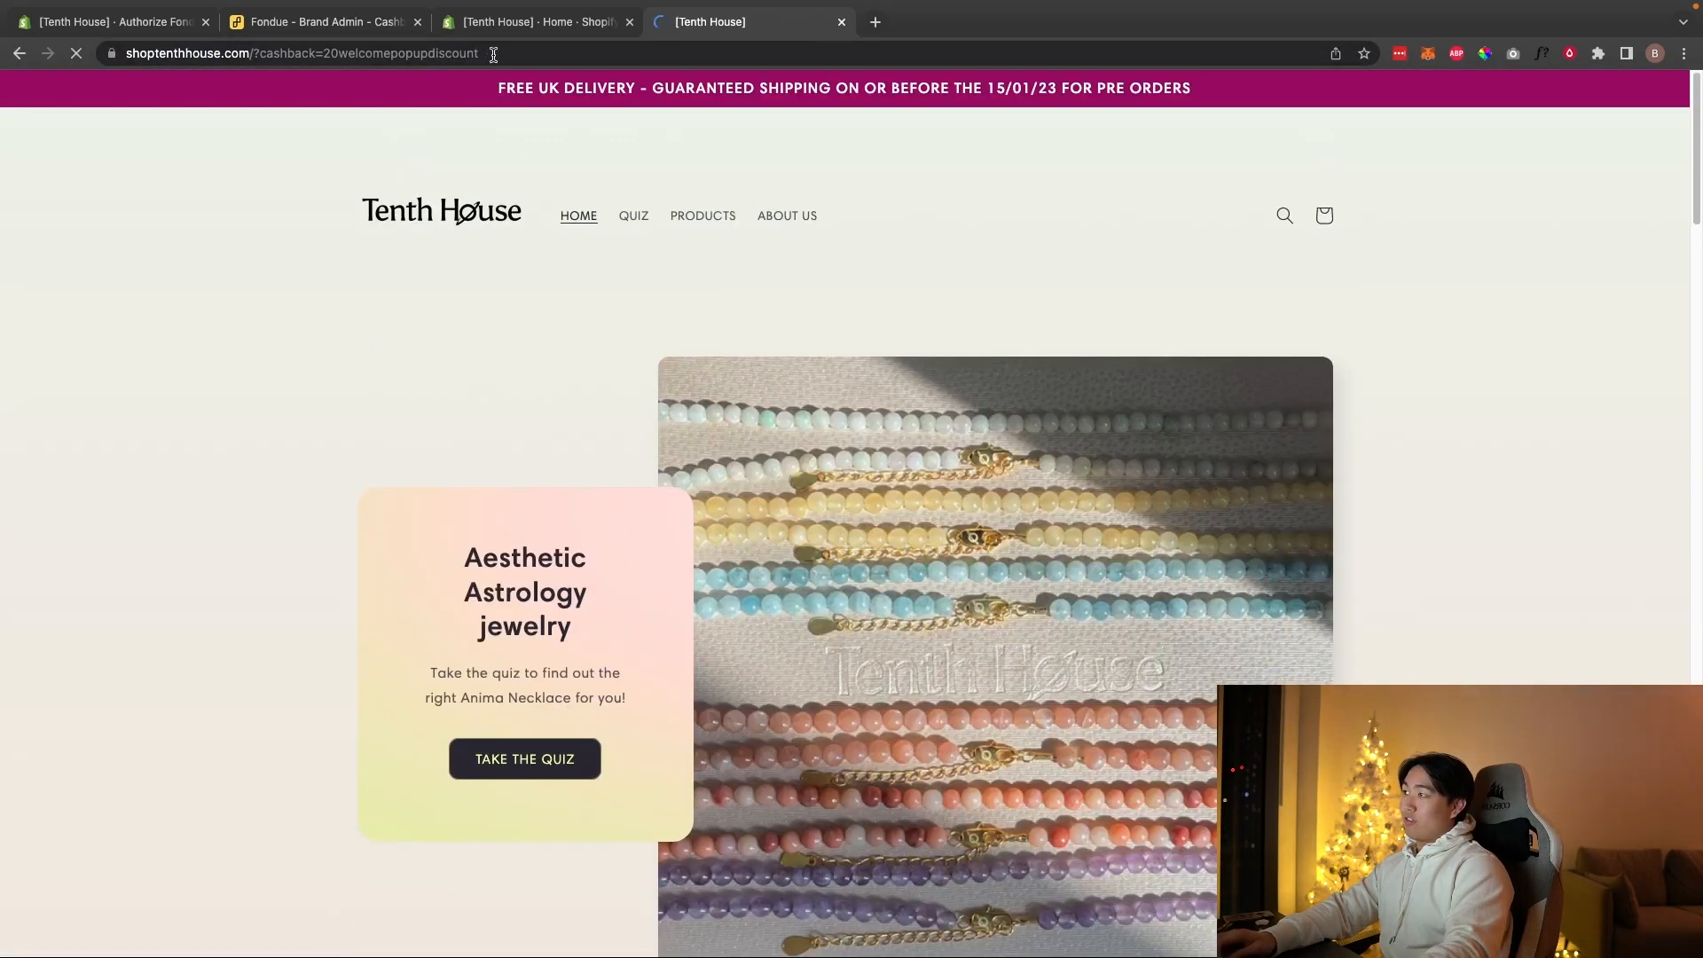
pyautogui.moveTo(553, 53); pyautogui.dragTo(224, 49)
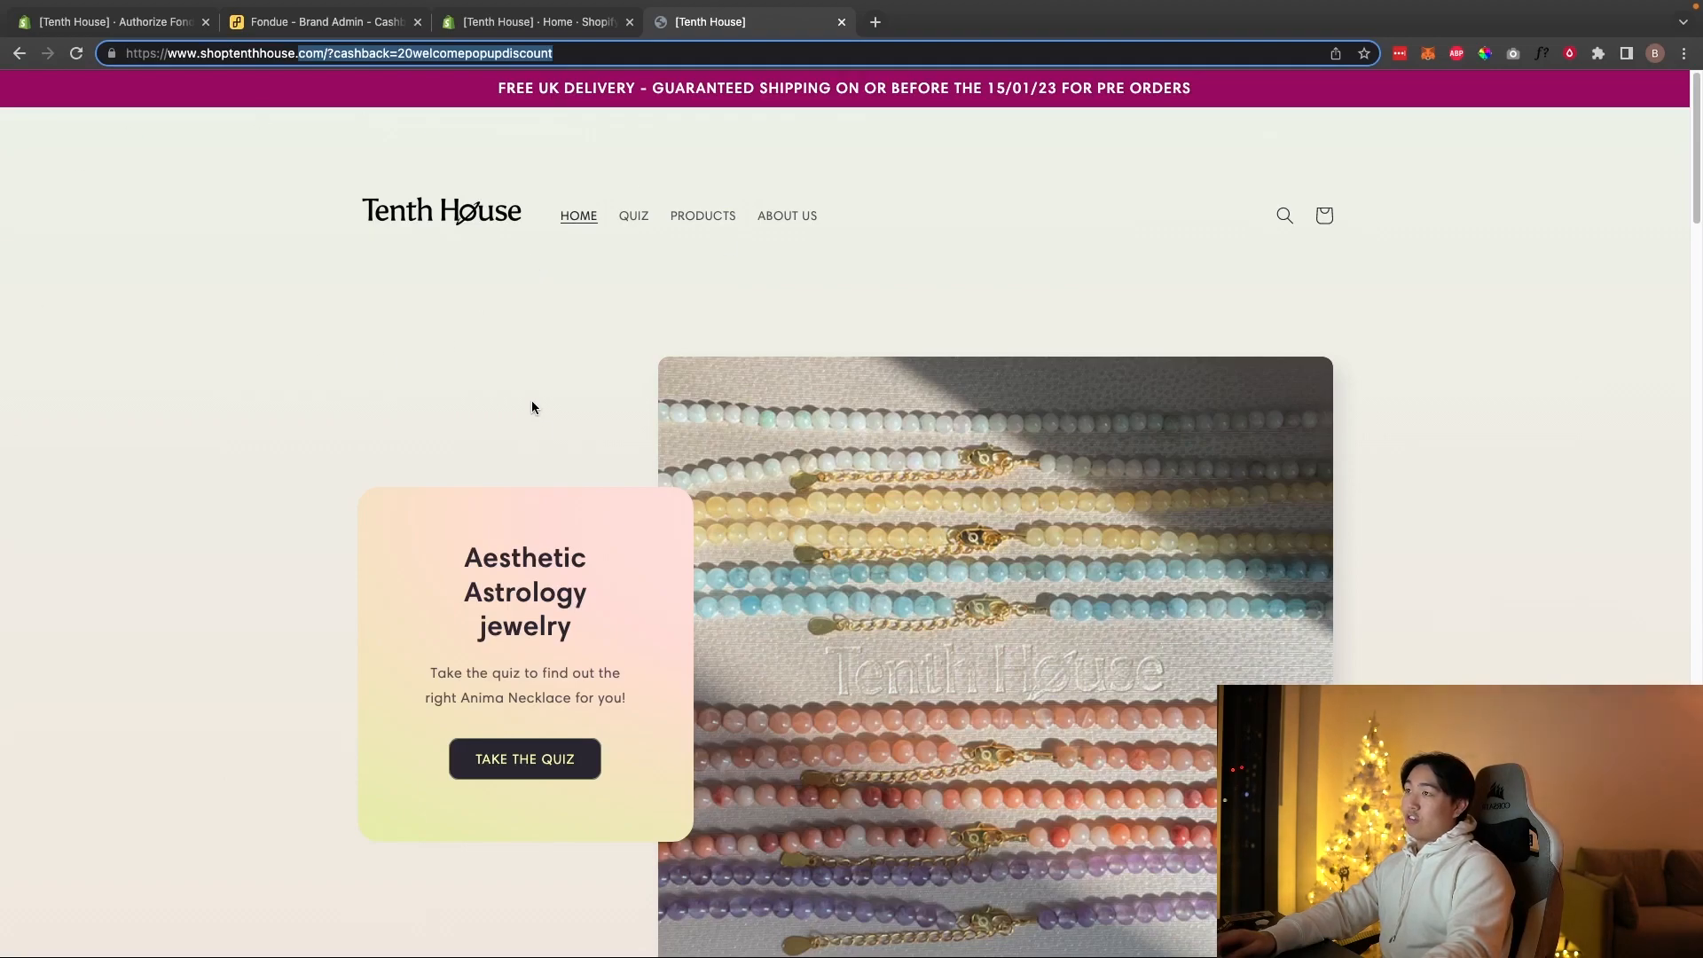
pyautogui.press('super+w')
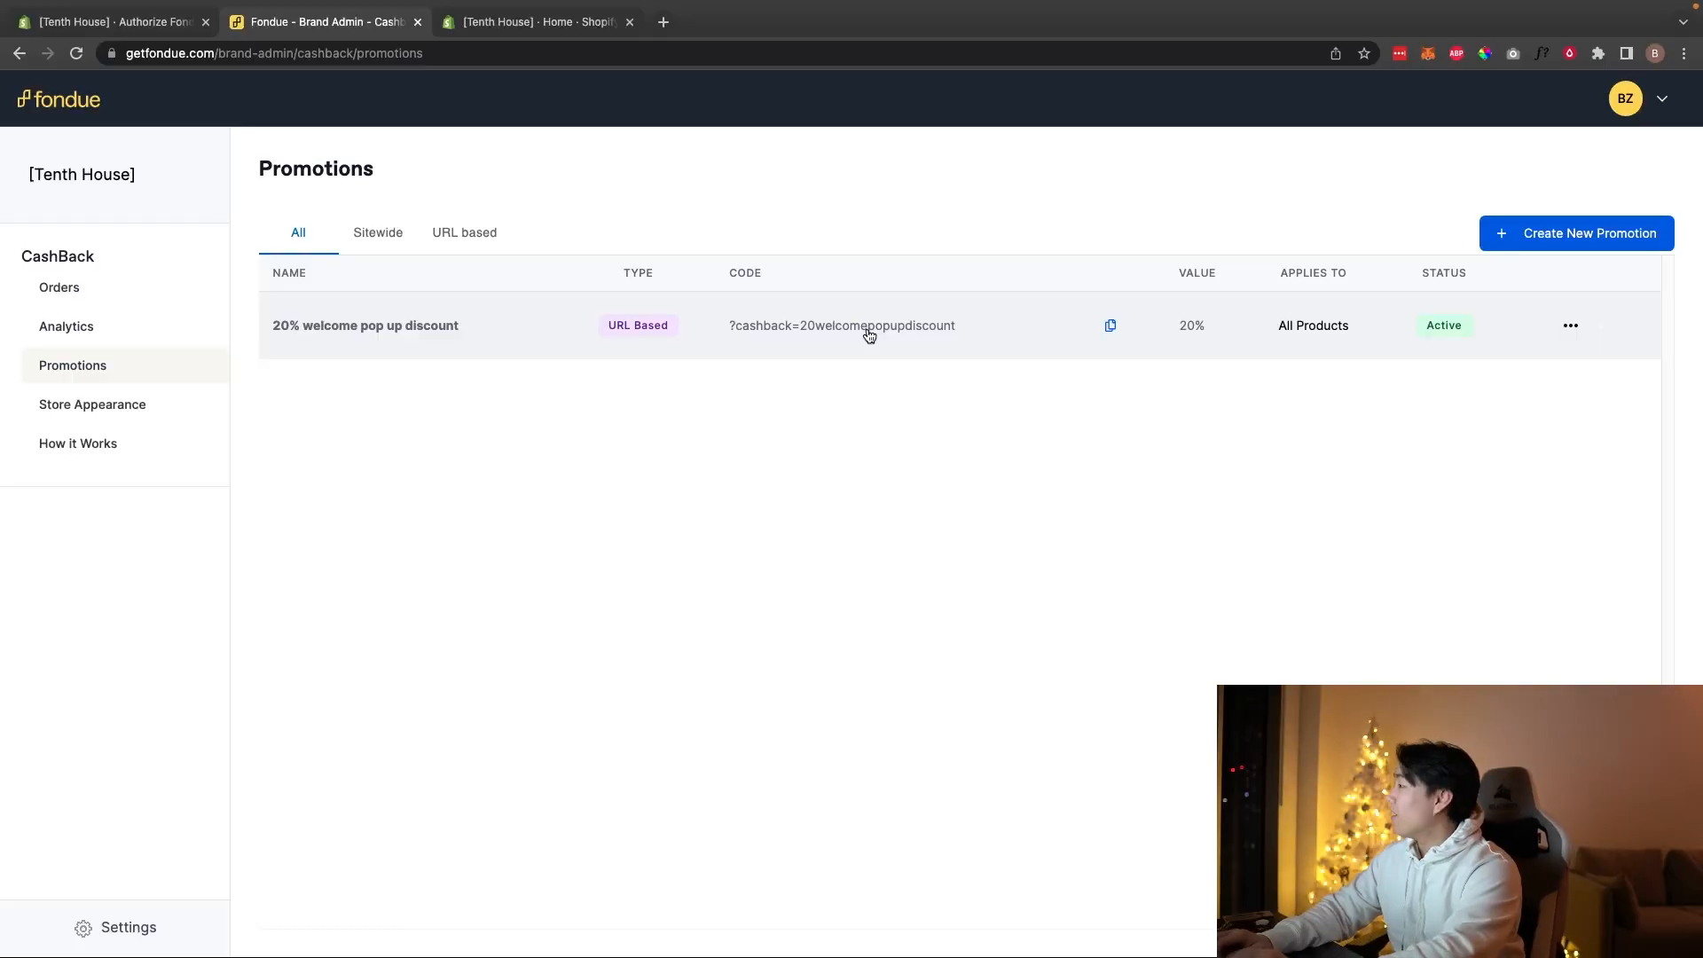
# Step: Open Klaviyo's Home dashboard in a new tab, showing £4,076 30-day revenue
pyautogui.hotkey('ctrl', 't')
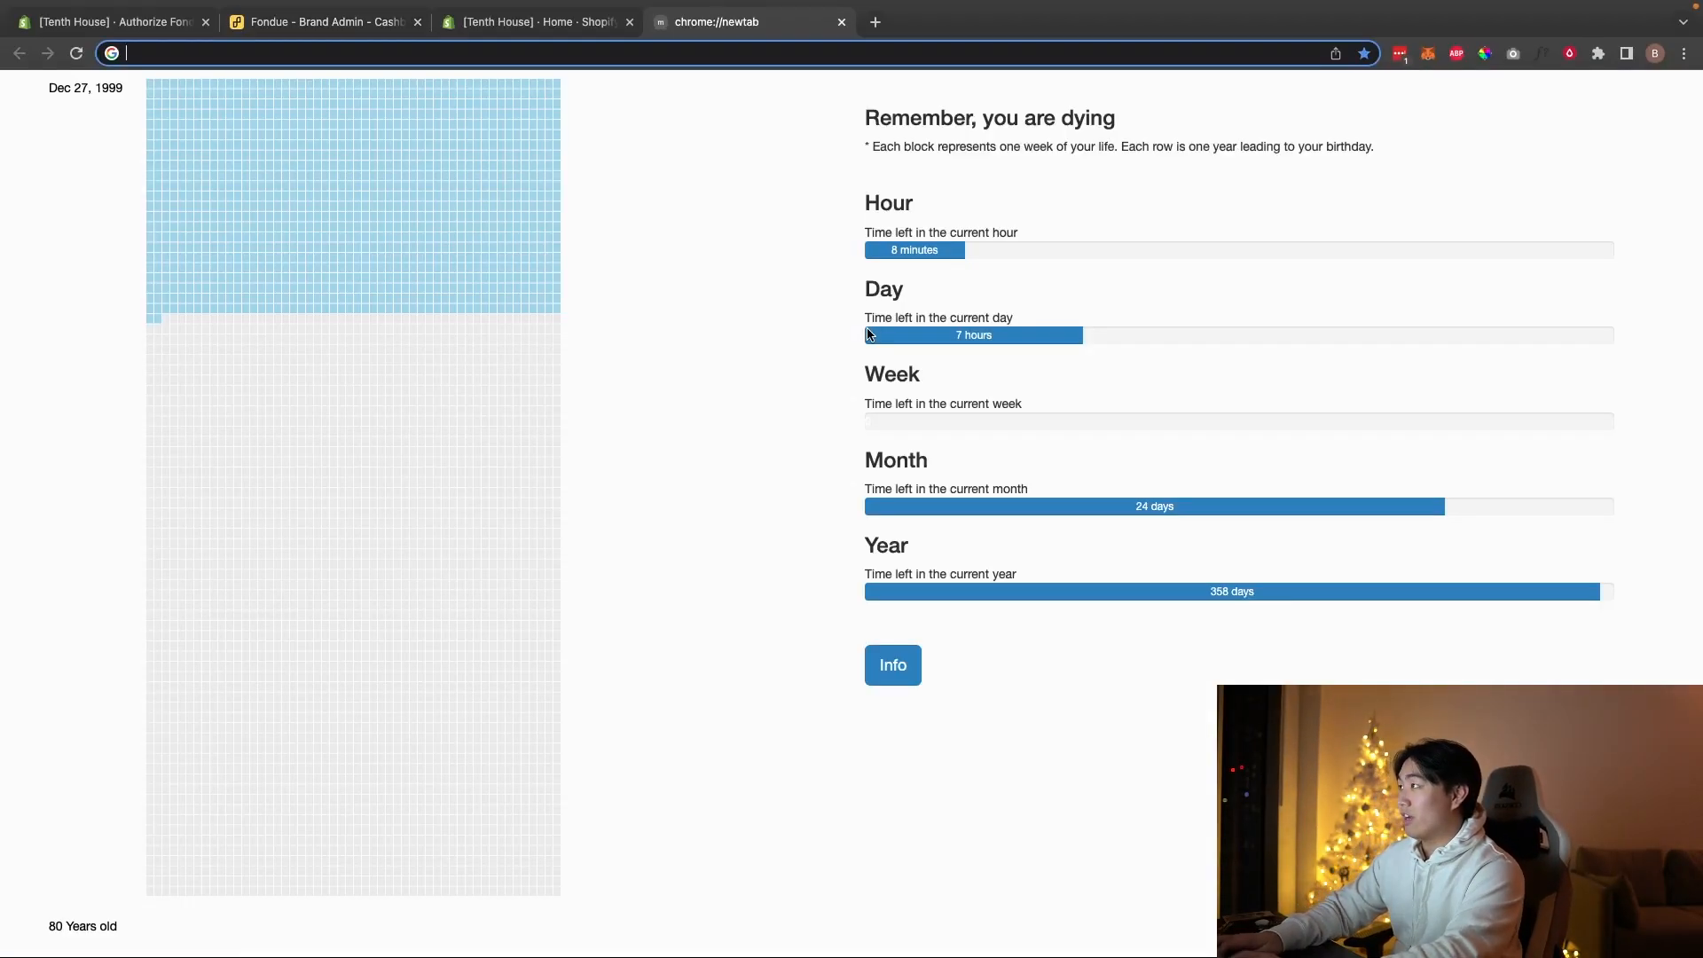
pyautogui.write('klaviyo.com/dashboard/performance')
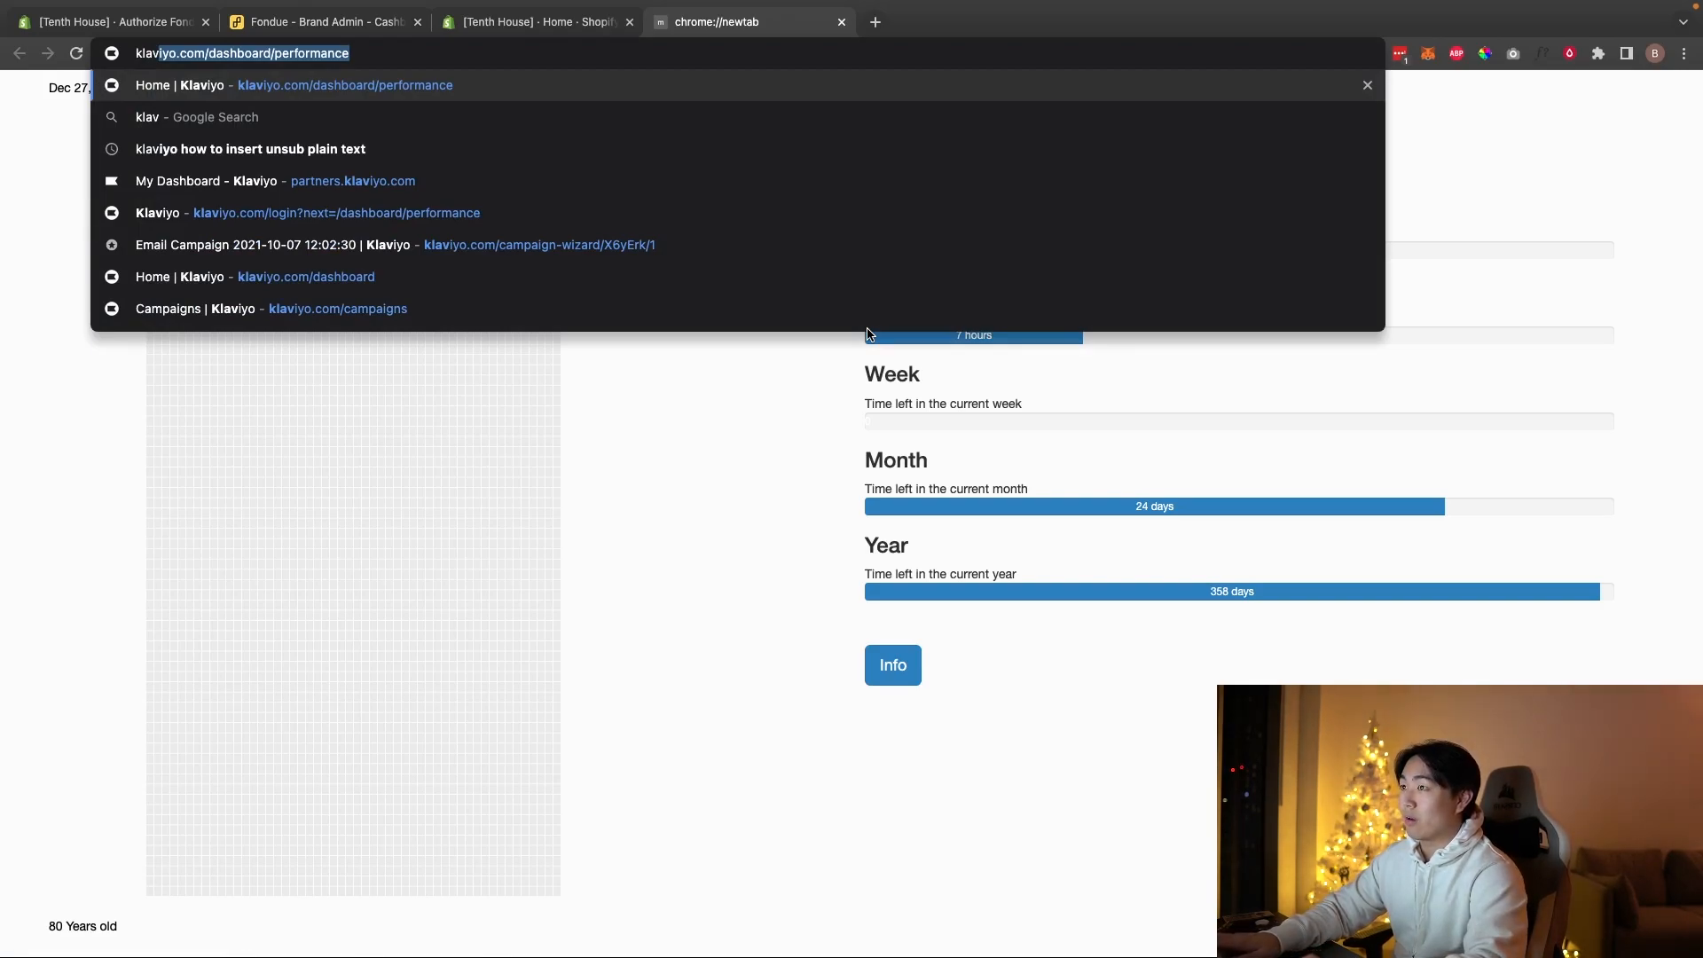
pyautogui.press('Return')
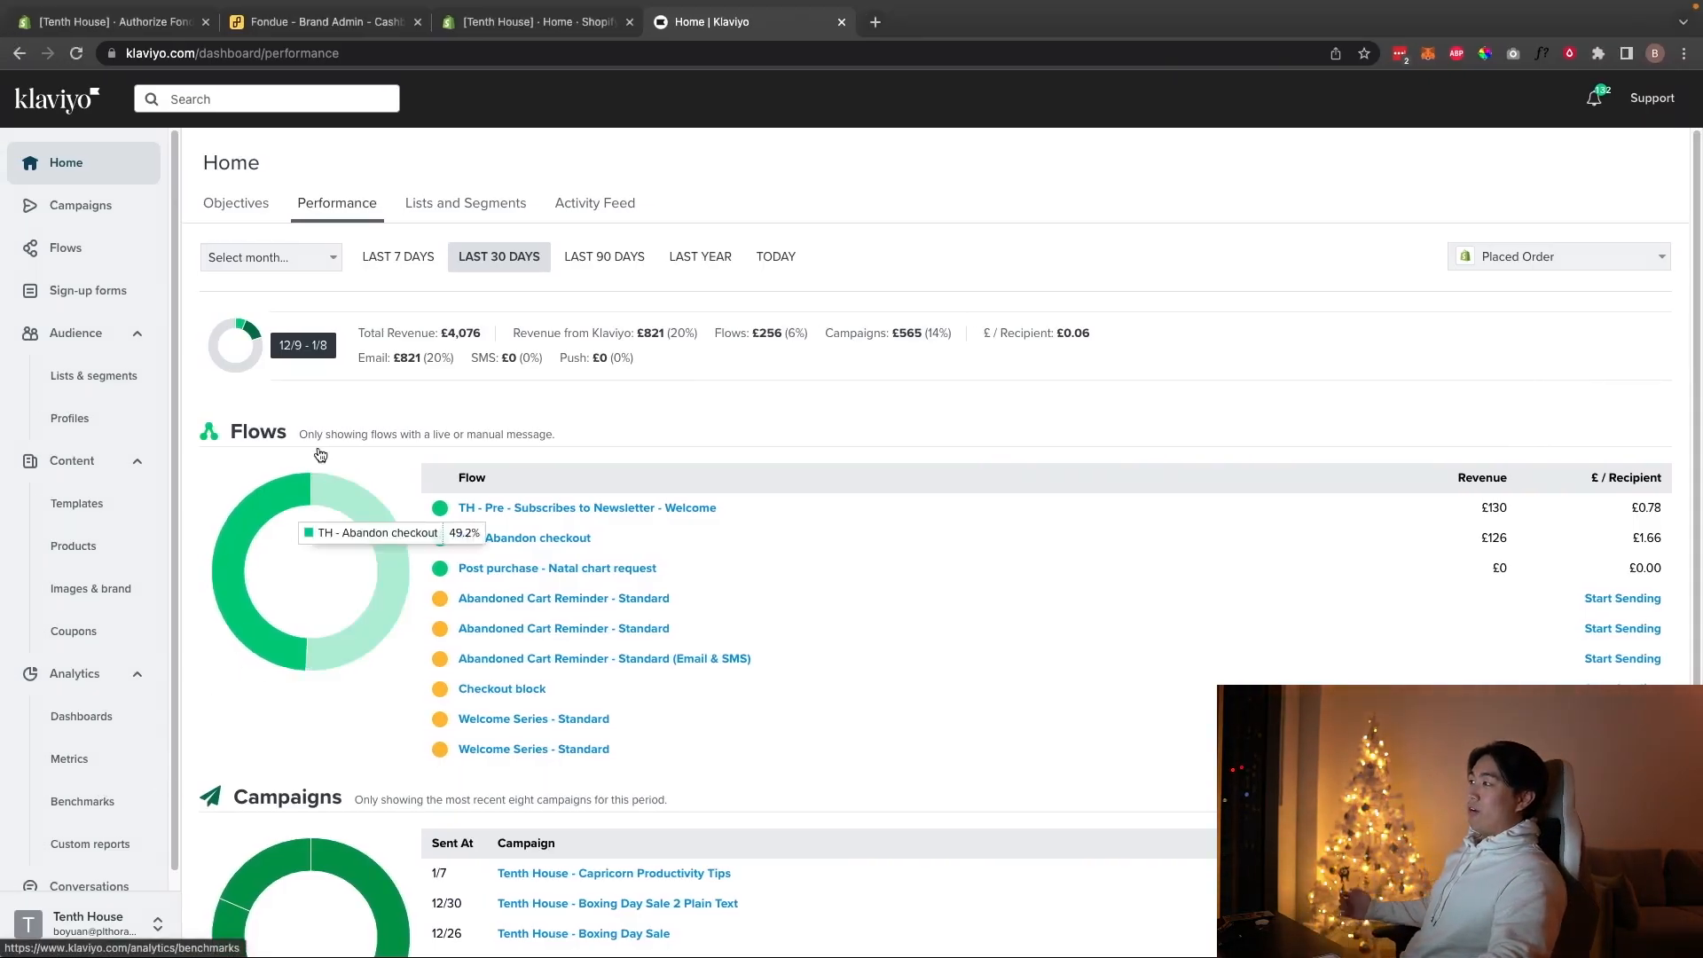
pyautogui.click(328, 25)
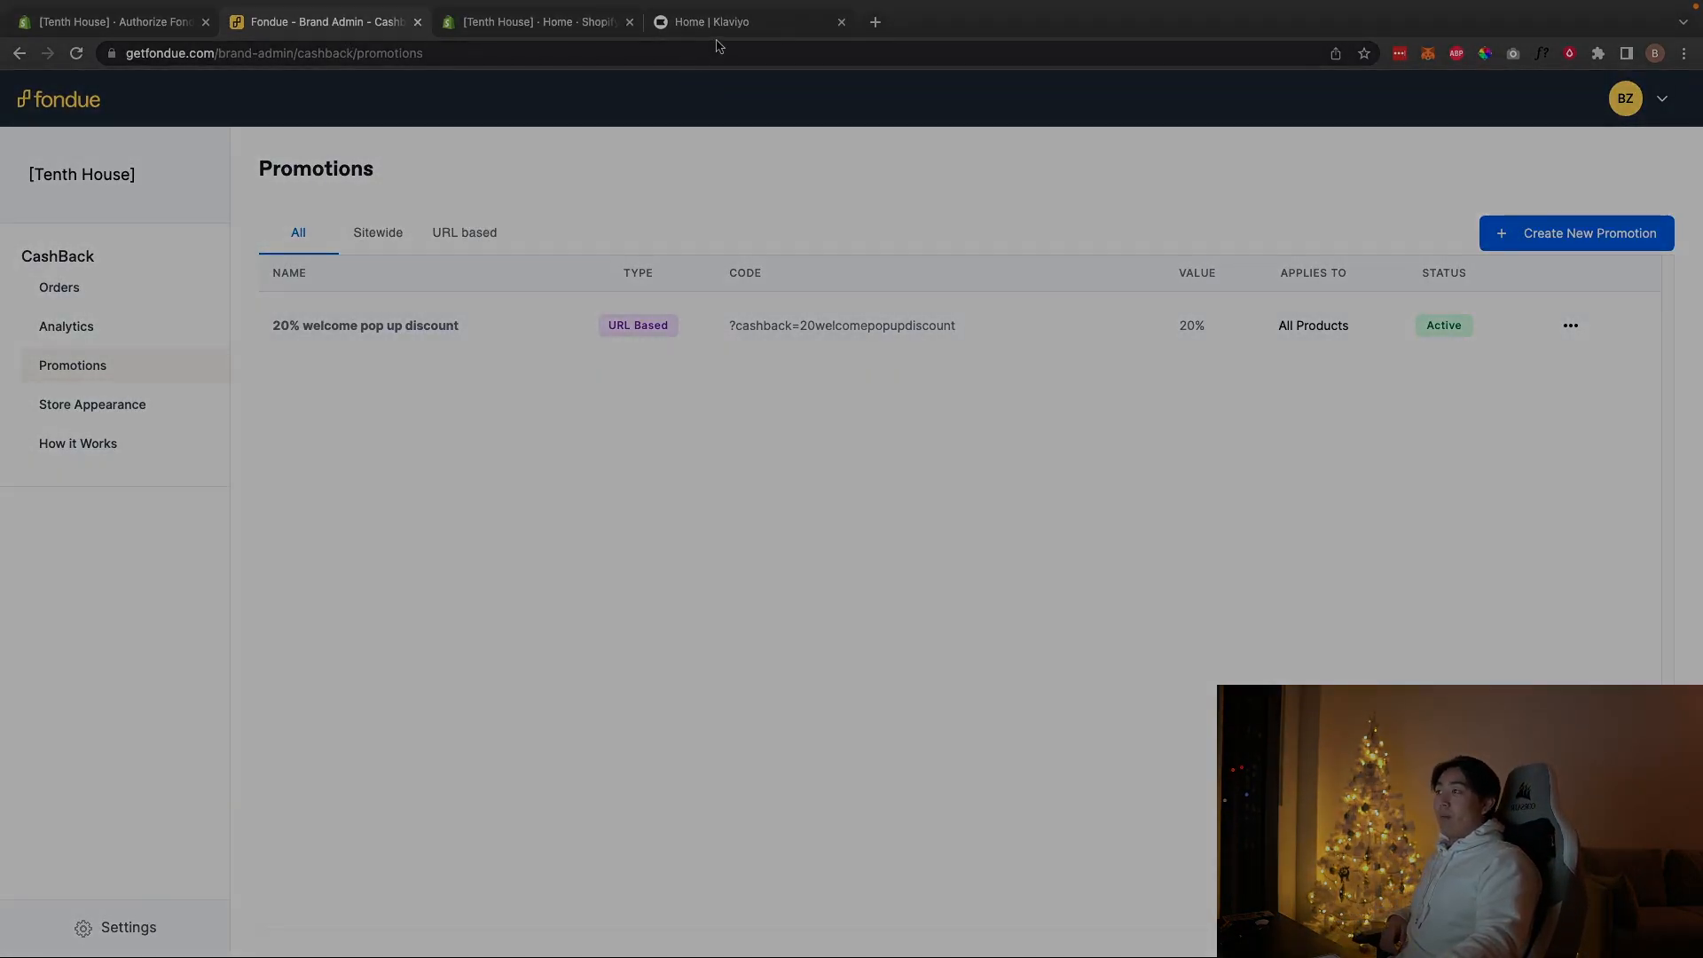
pyautogui.click(719, 24)
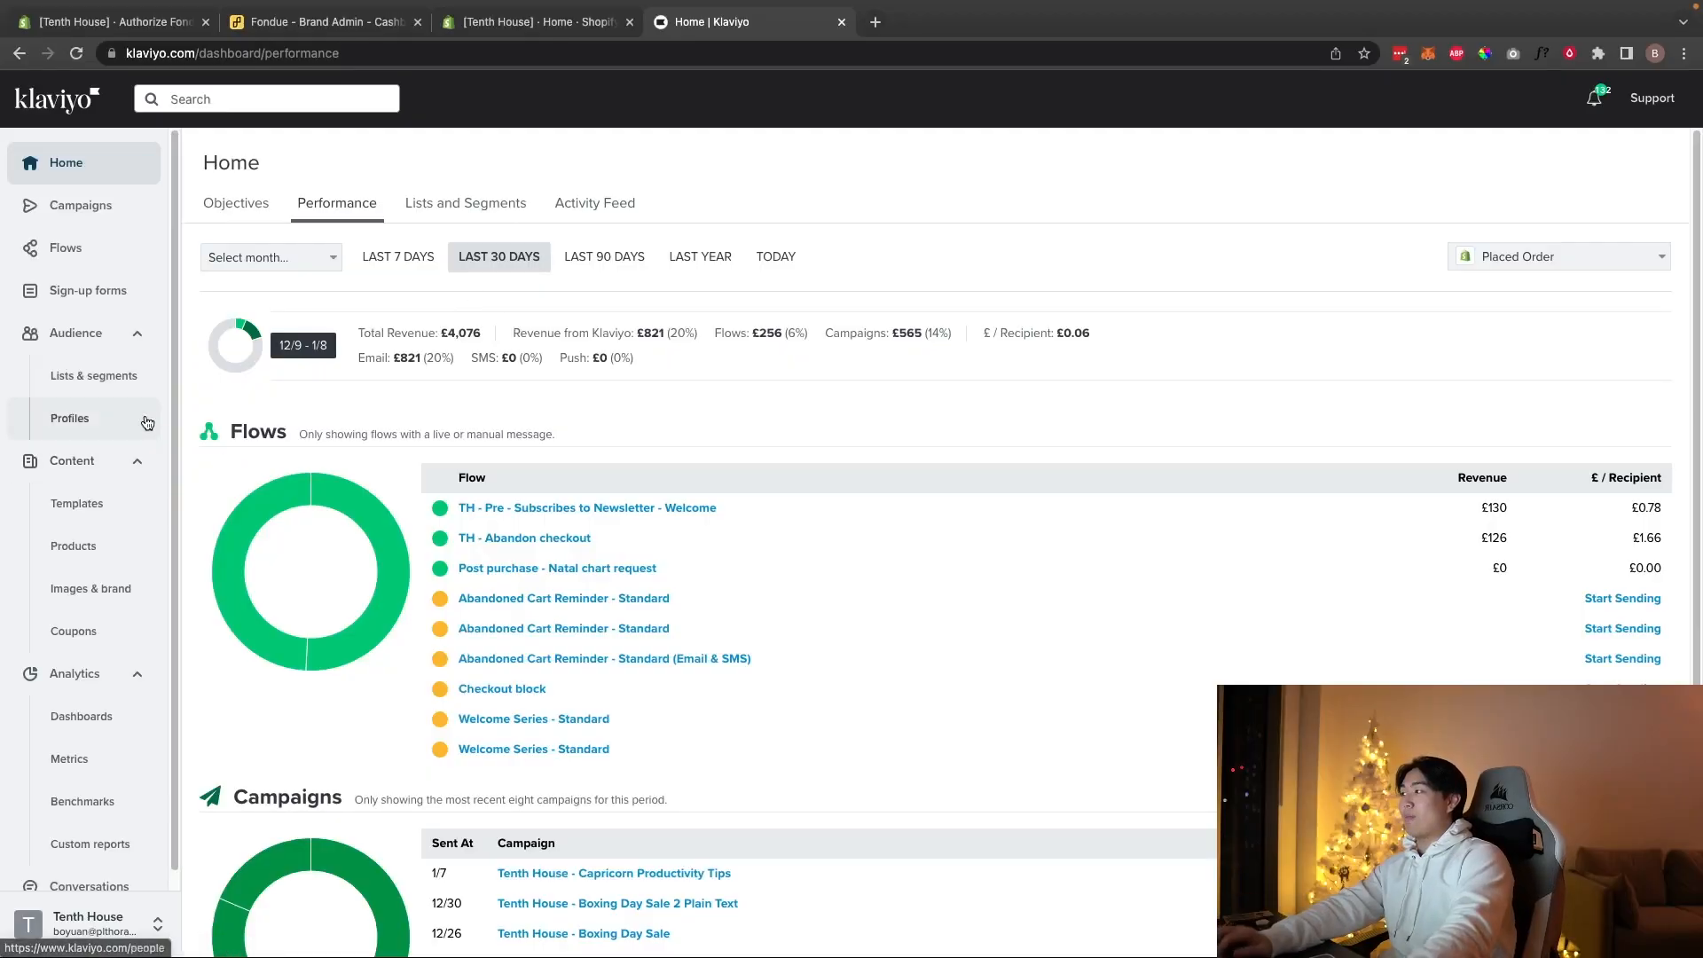
# Step: From Sign-up forms, open the 'Giveaway Offer Test' popup in the editor
pyautogui.click(129, 292)
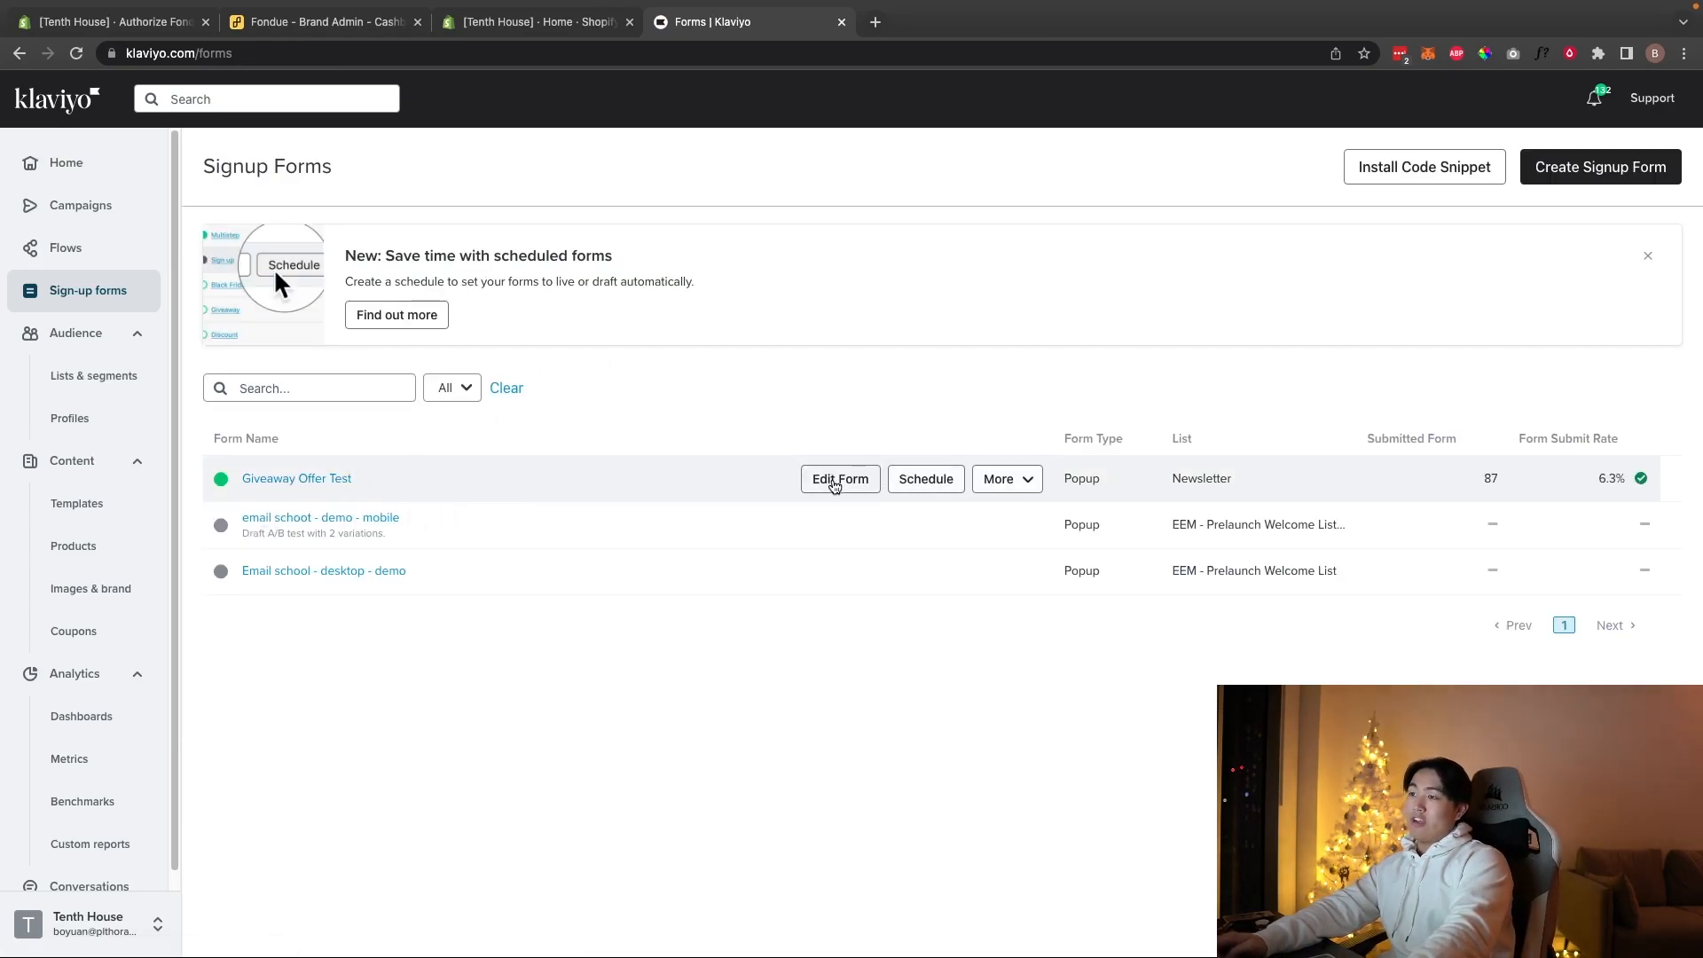
pyautogui.click(836, 480)
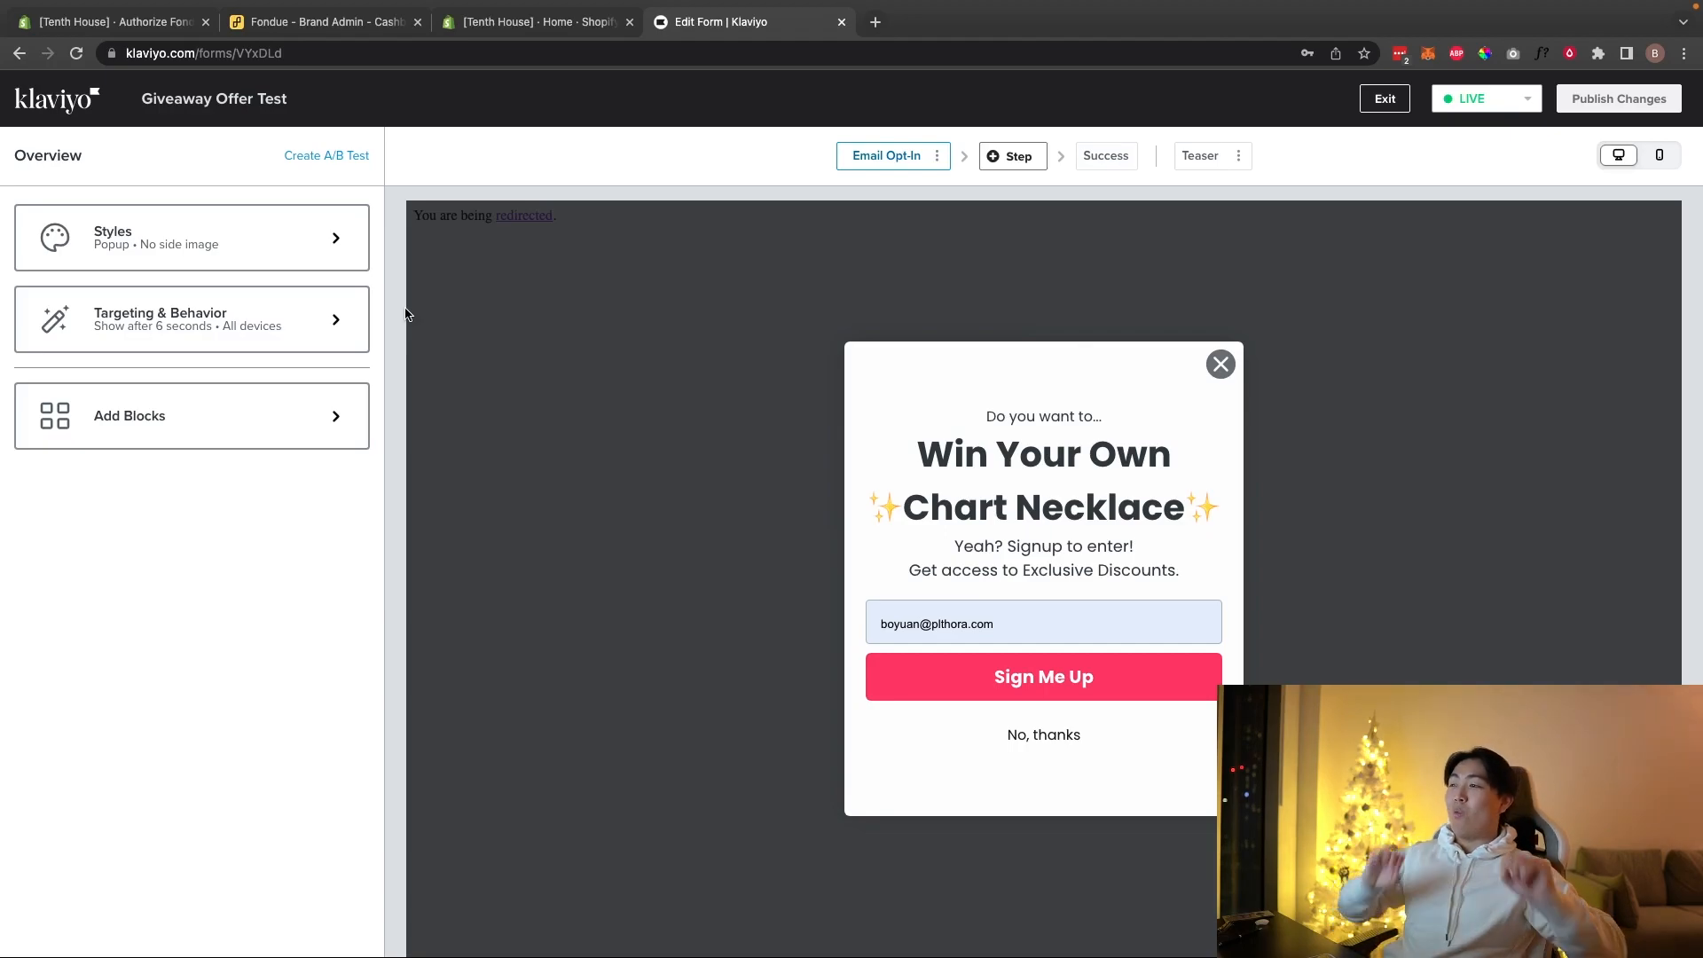
# Step: Begin an A/B test on the Giveaway Offer Test form, abandon it, and return to the forms list
pyautogui.click(346, 154)
pyautogui.tripleClick(775, 378)
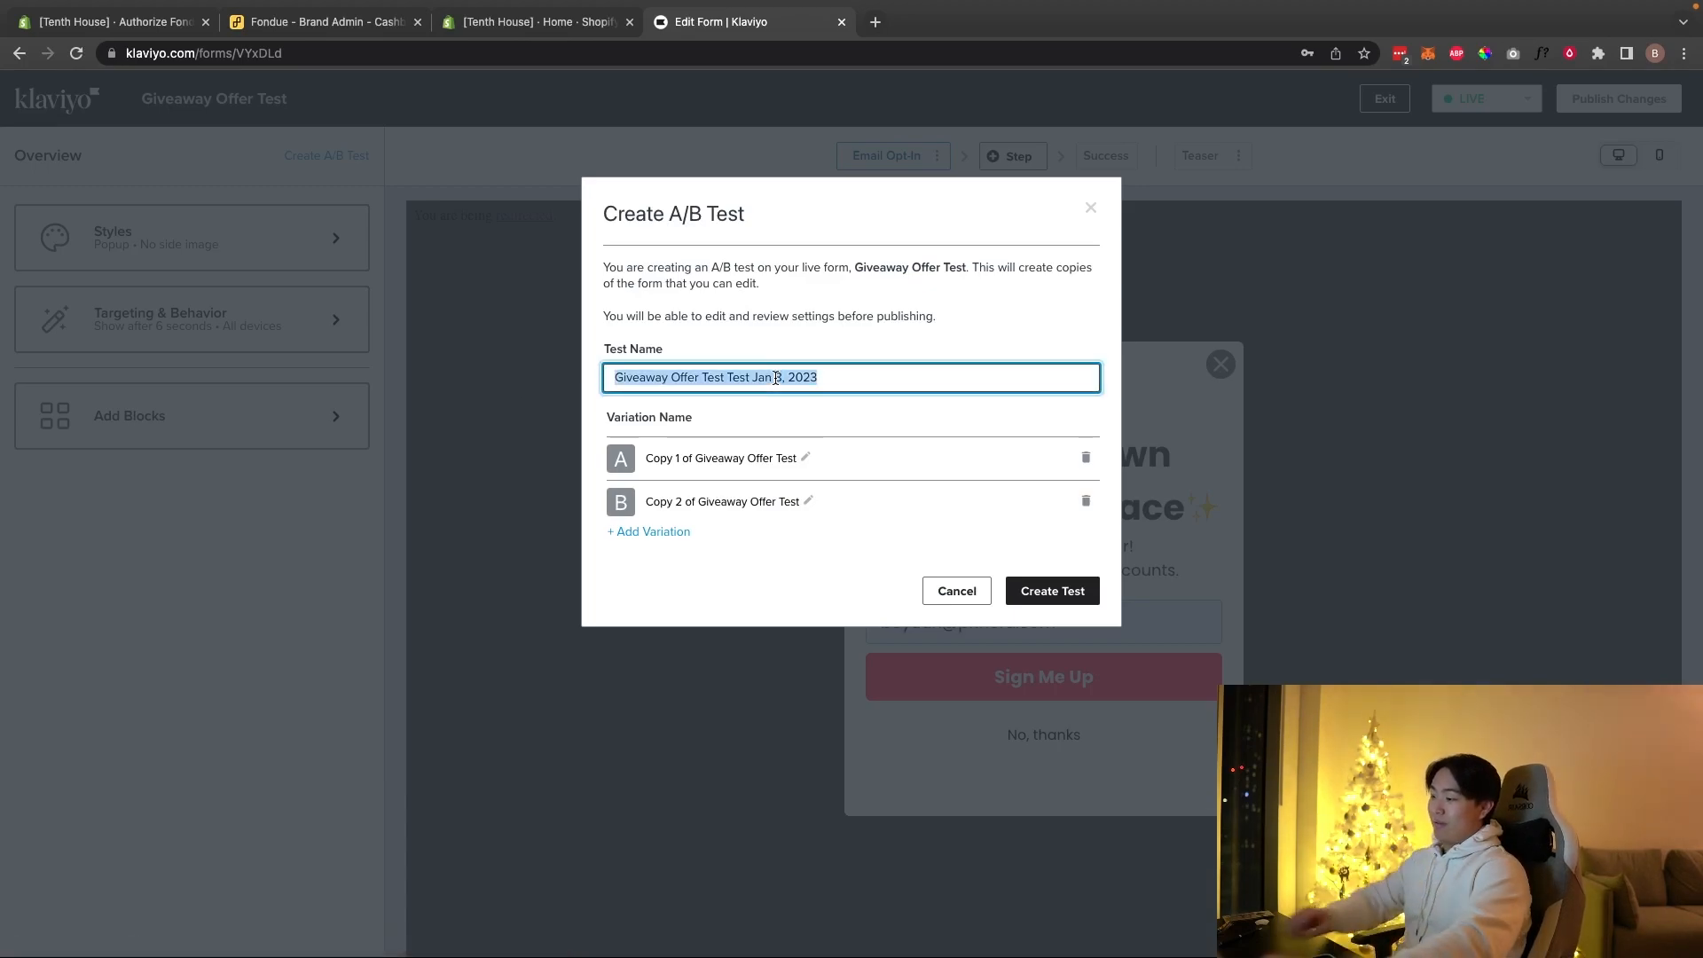
pyautogui.write('1')
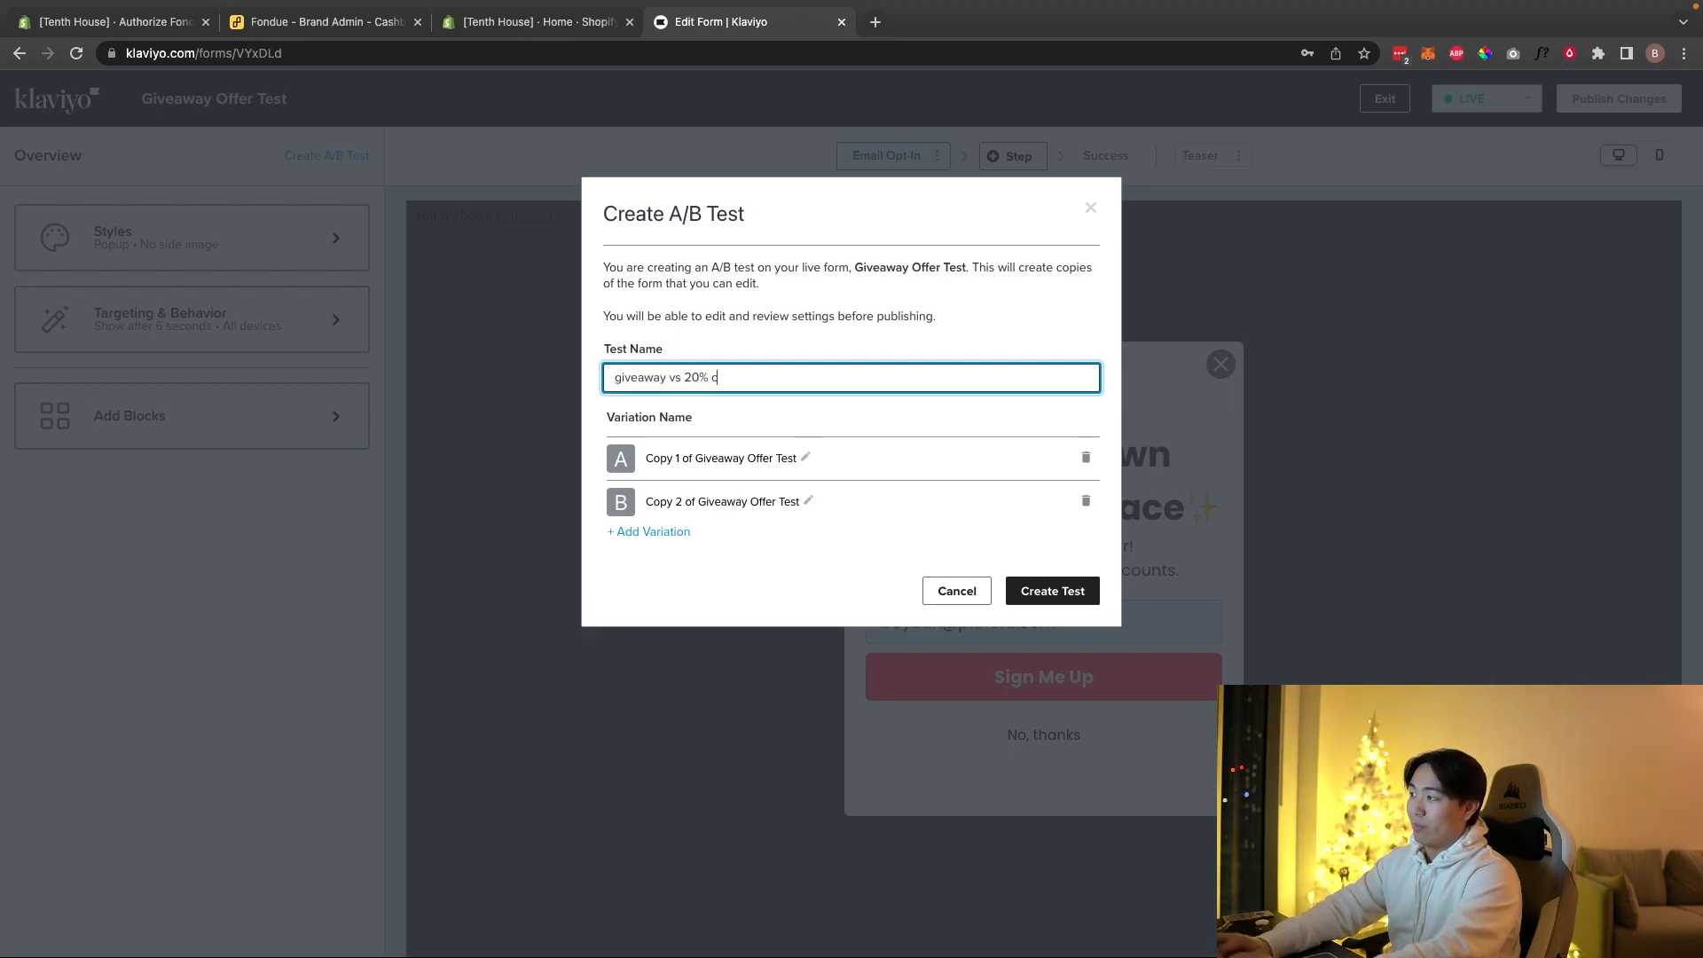
pyautogui.click(714, 458)
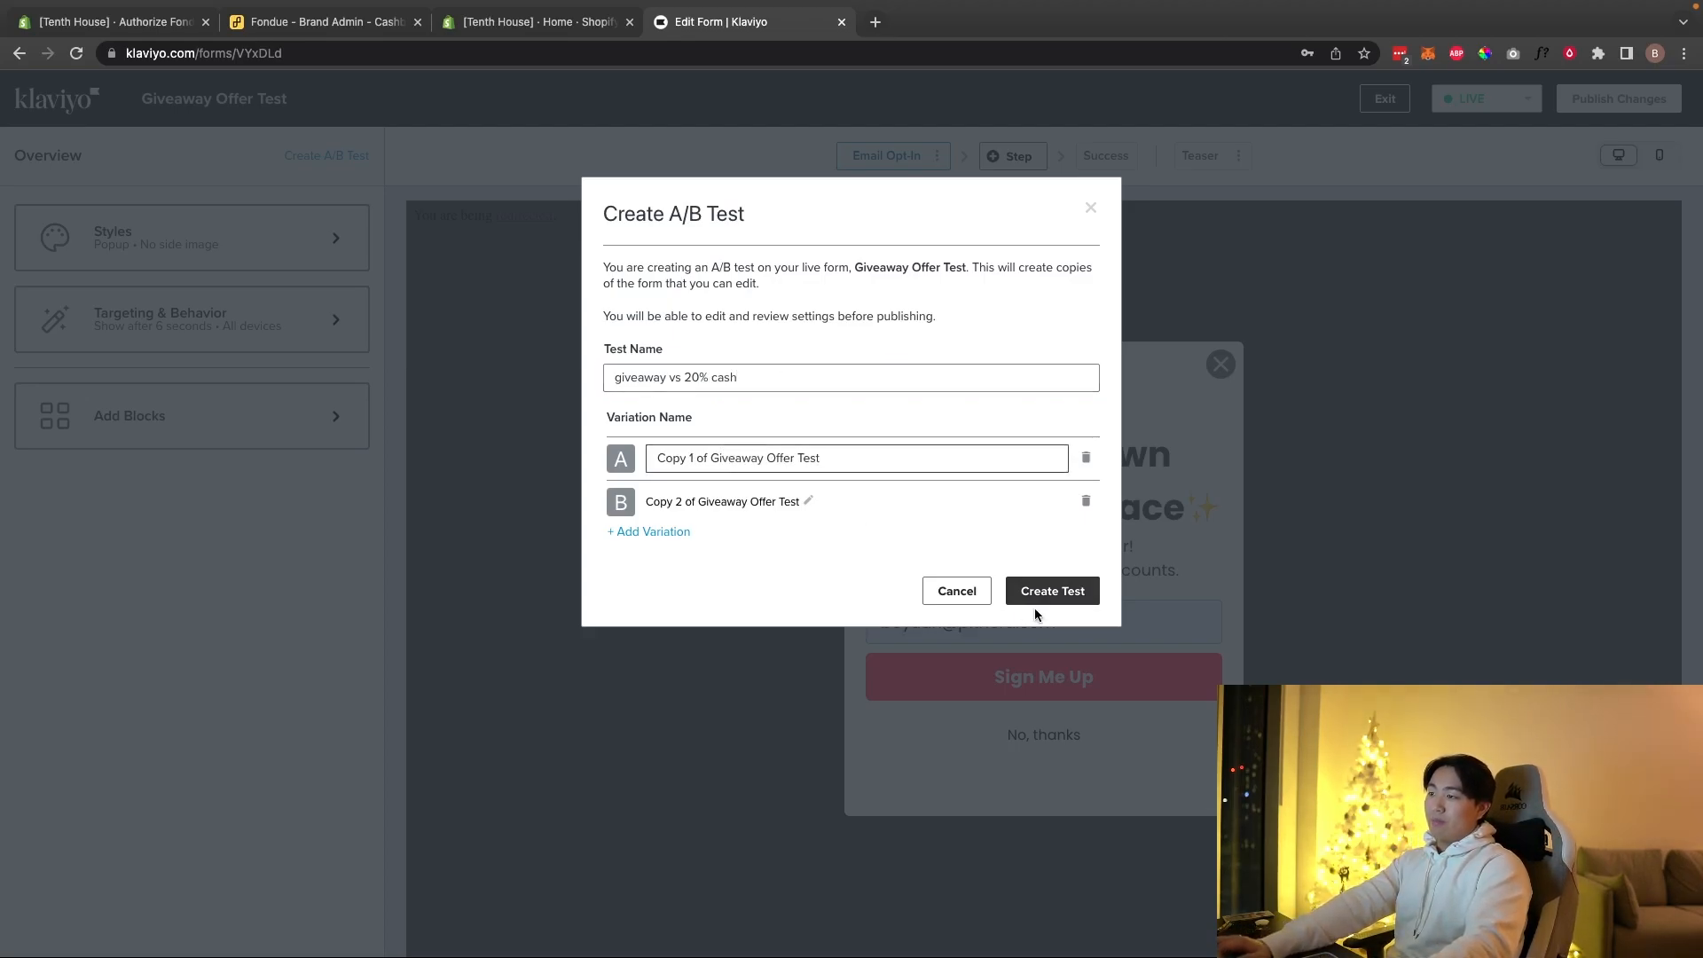
pyautogui.click(957, 592)
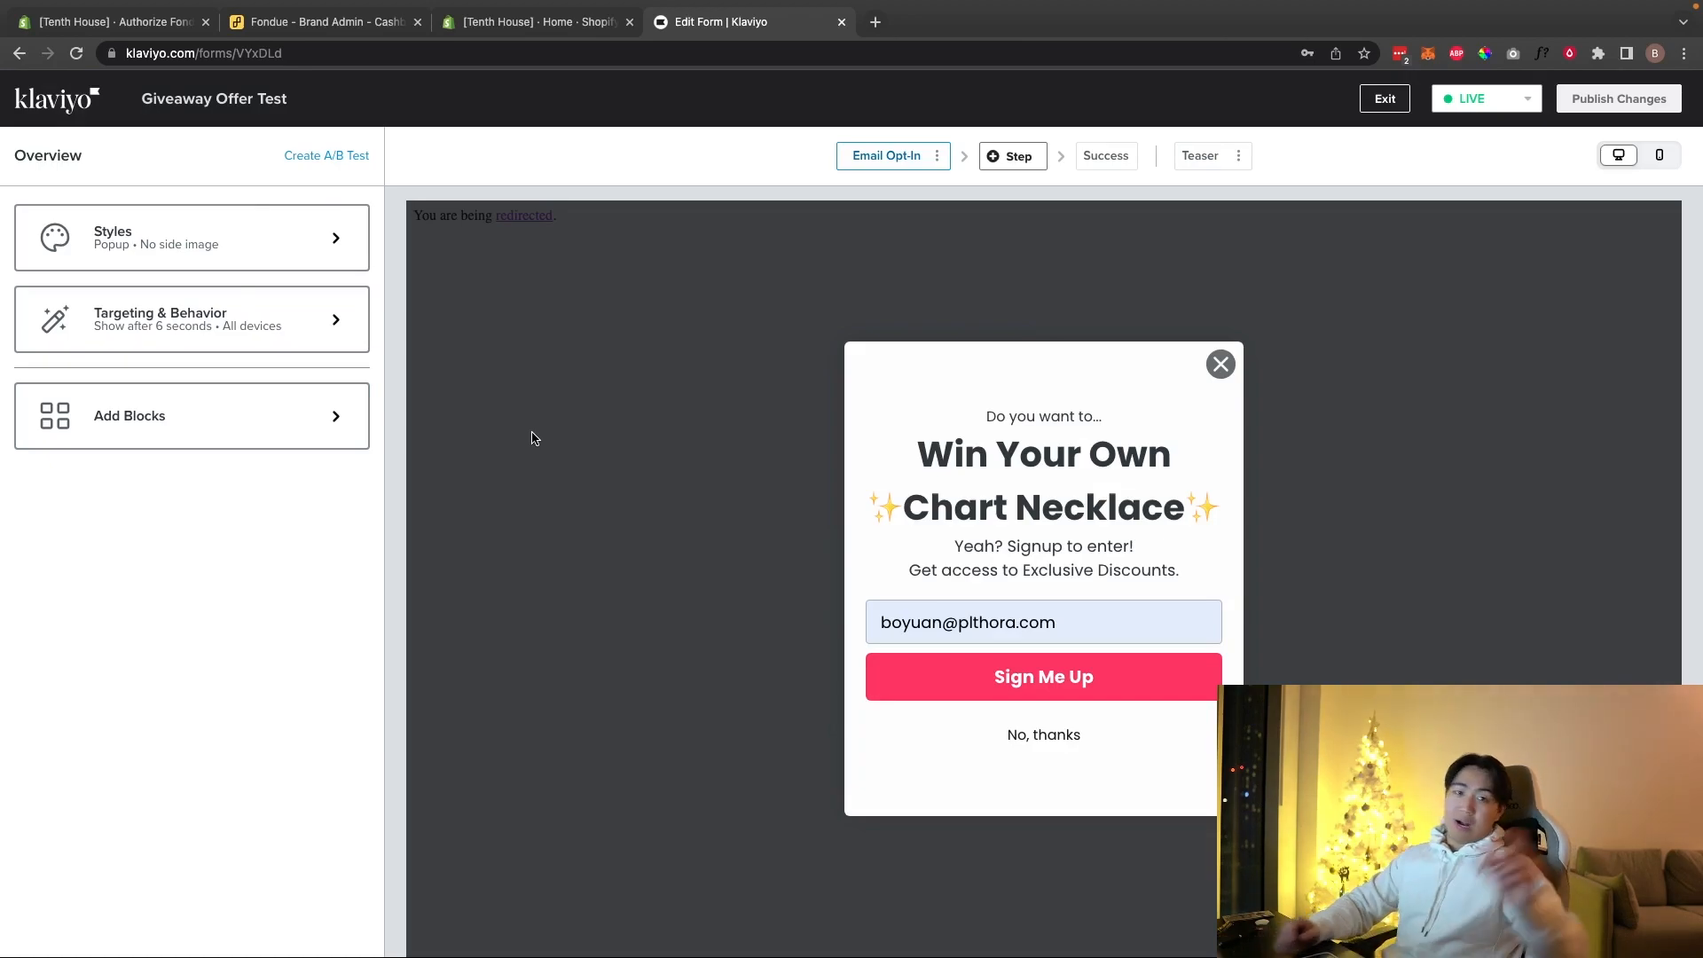
pyautogui.click(29, 101)
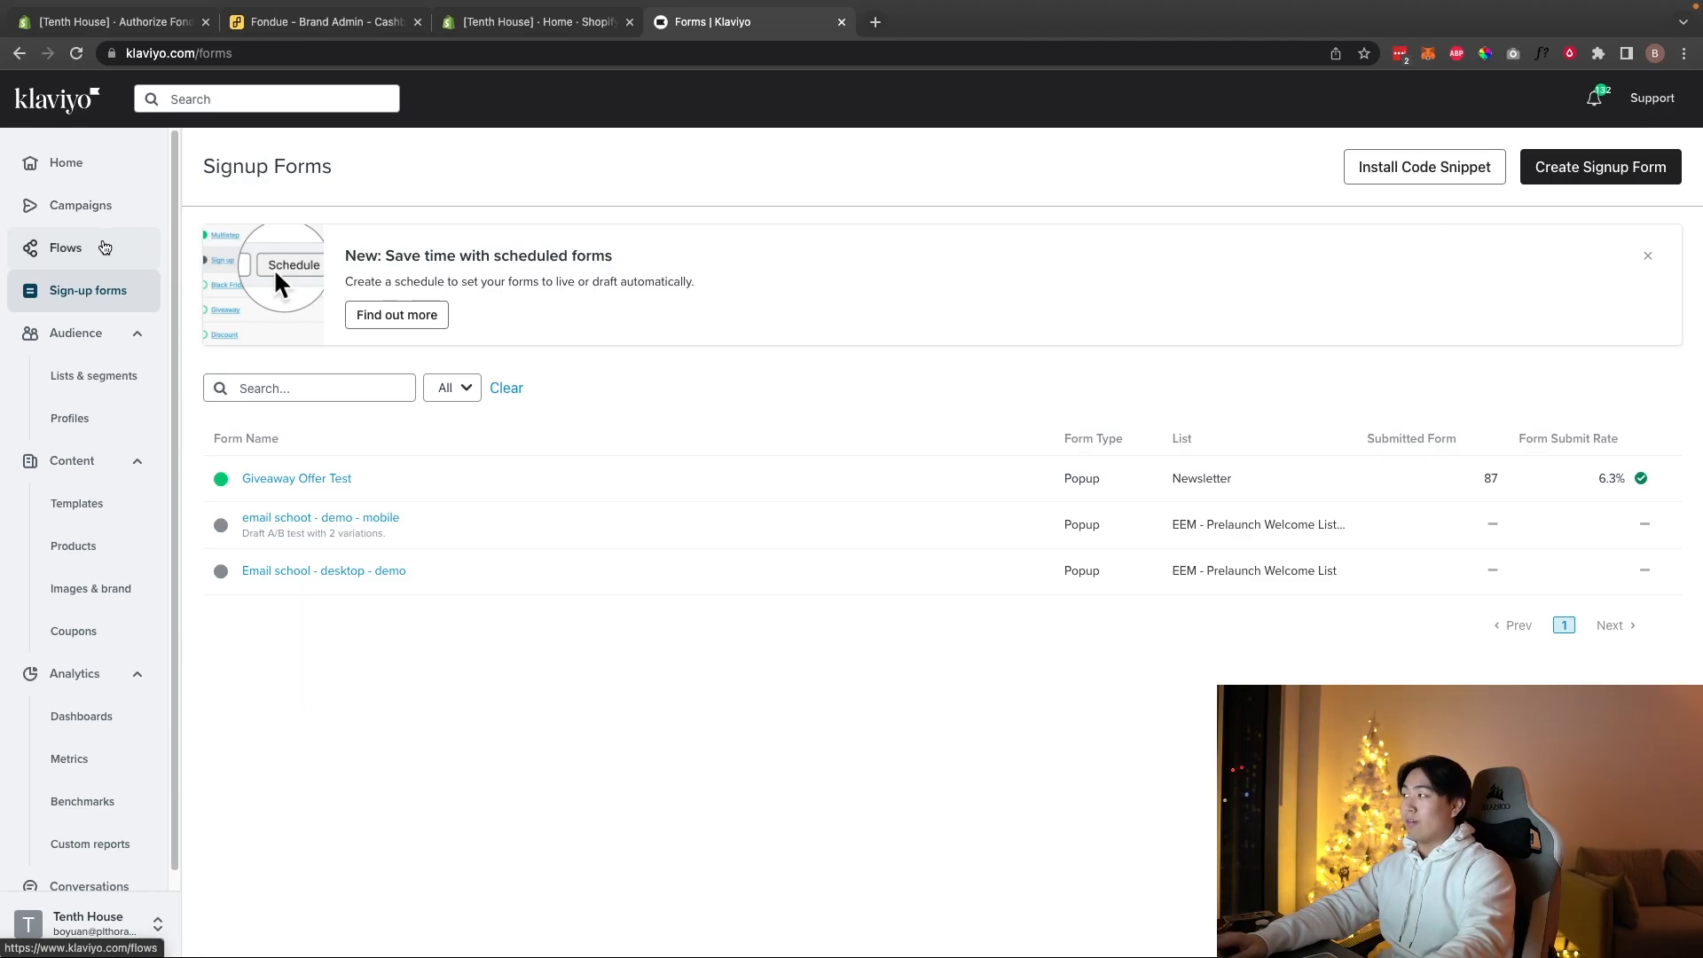
# Step: Search the flows for 'welcome' and open TH - Pre - Subscribes to Newsletter - Welcome
pyautogui.click(103, 246)
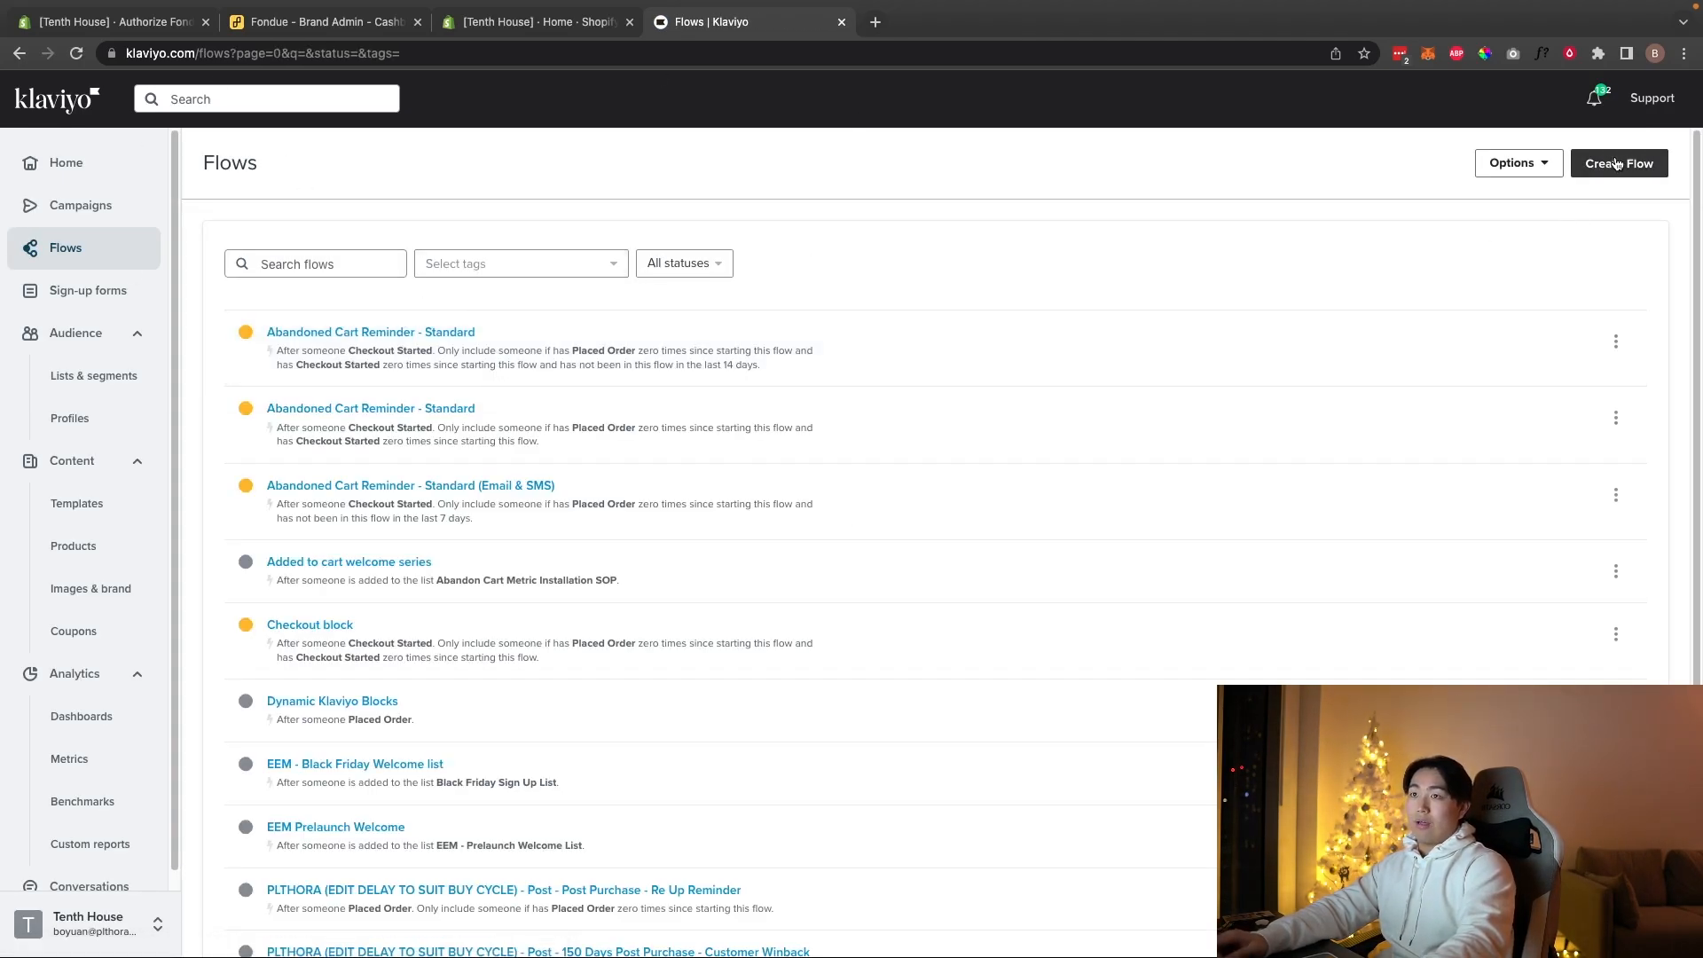
pyautogui.click(361, 263)
pyautogui.write('welcome')
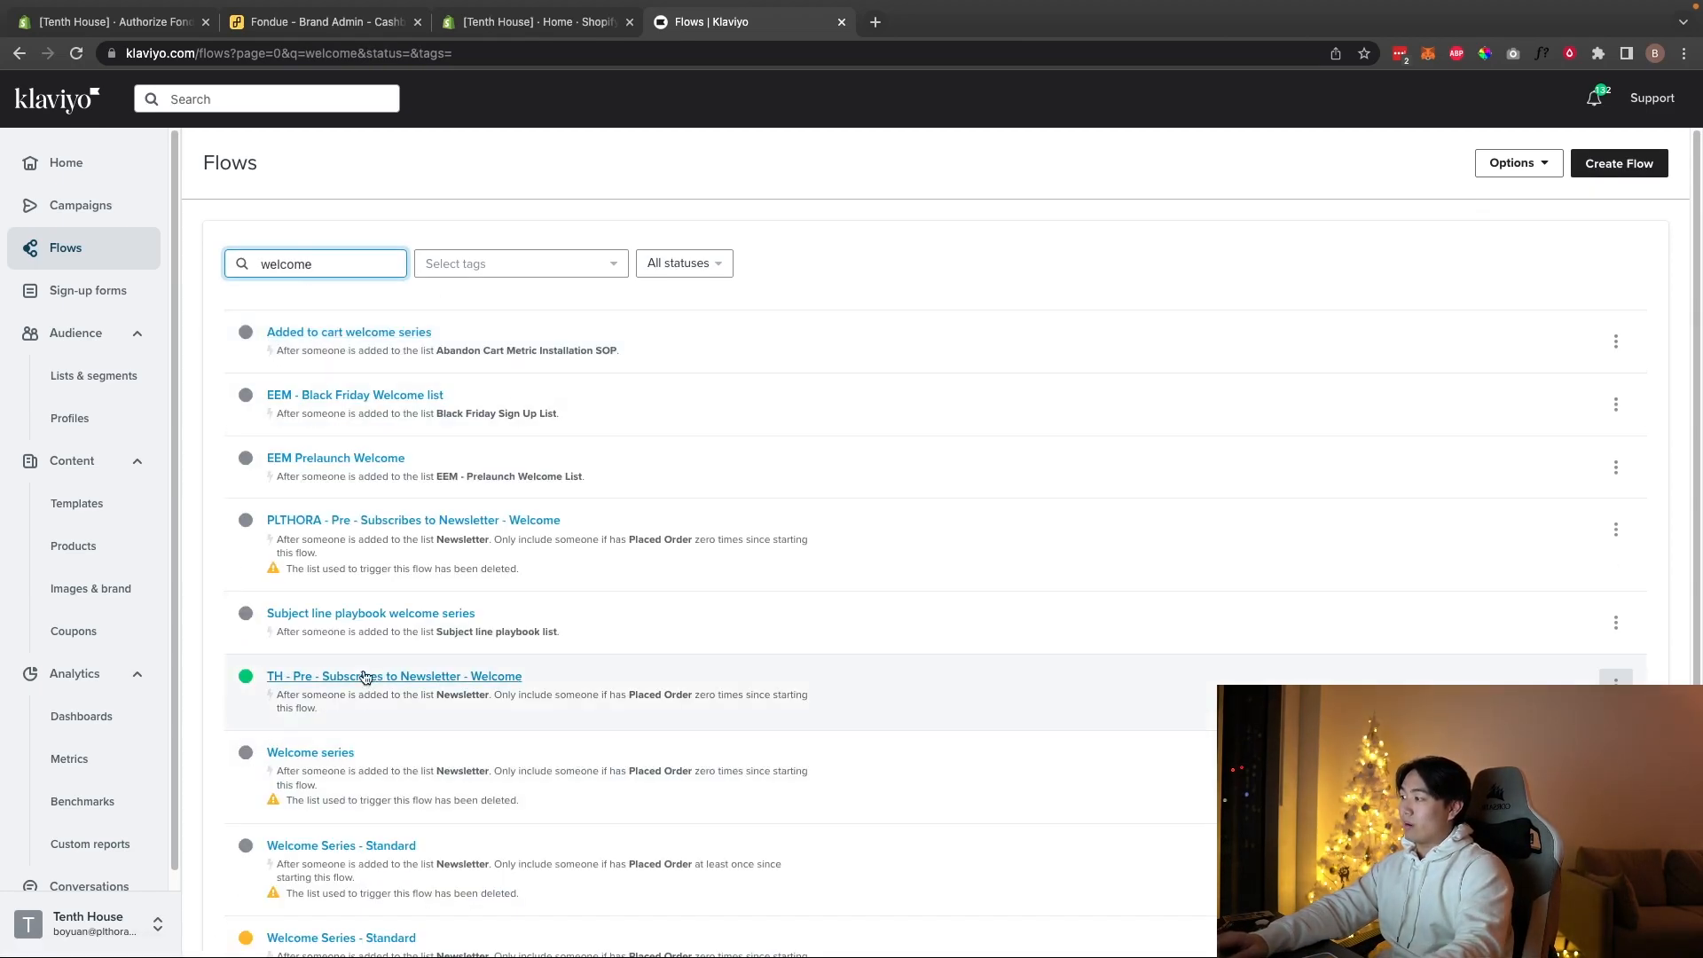
pyautogui.click(374, 677)
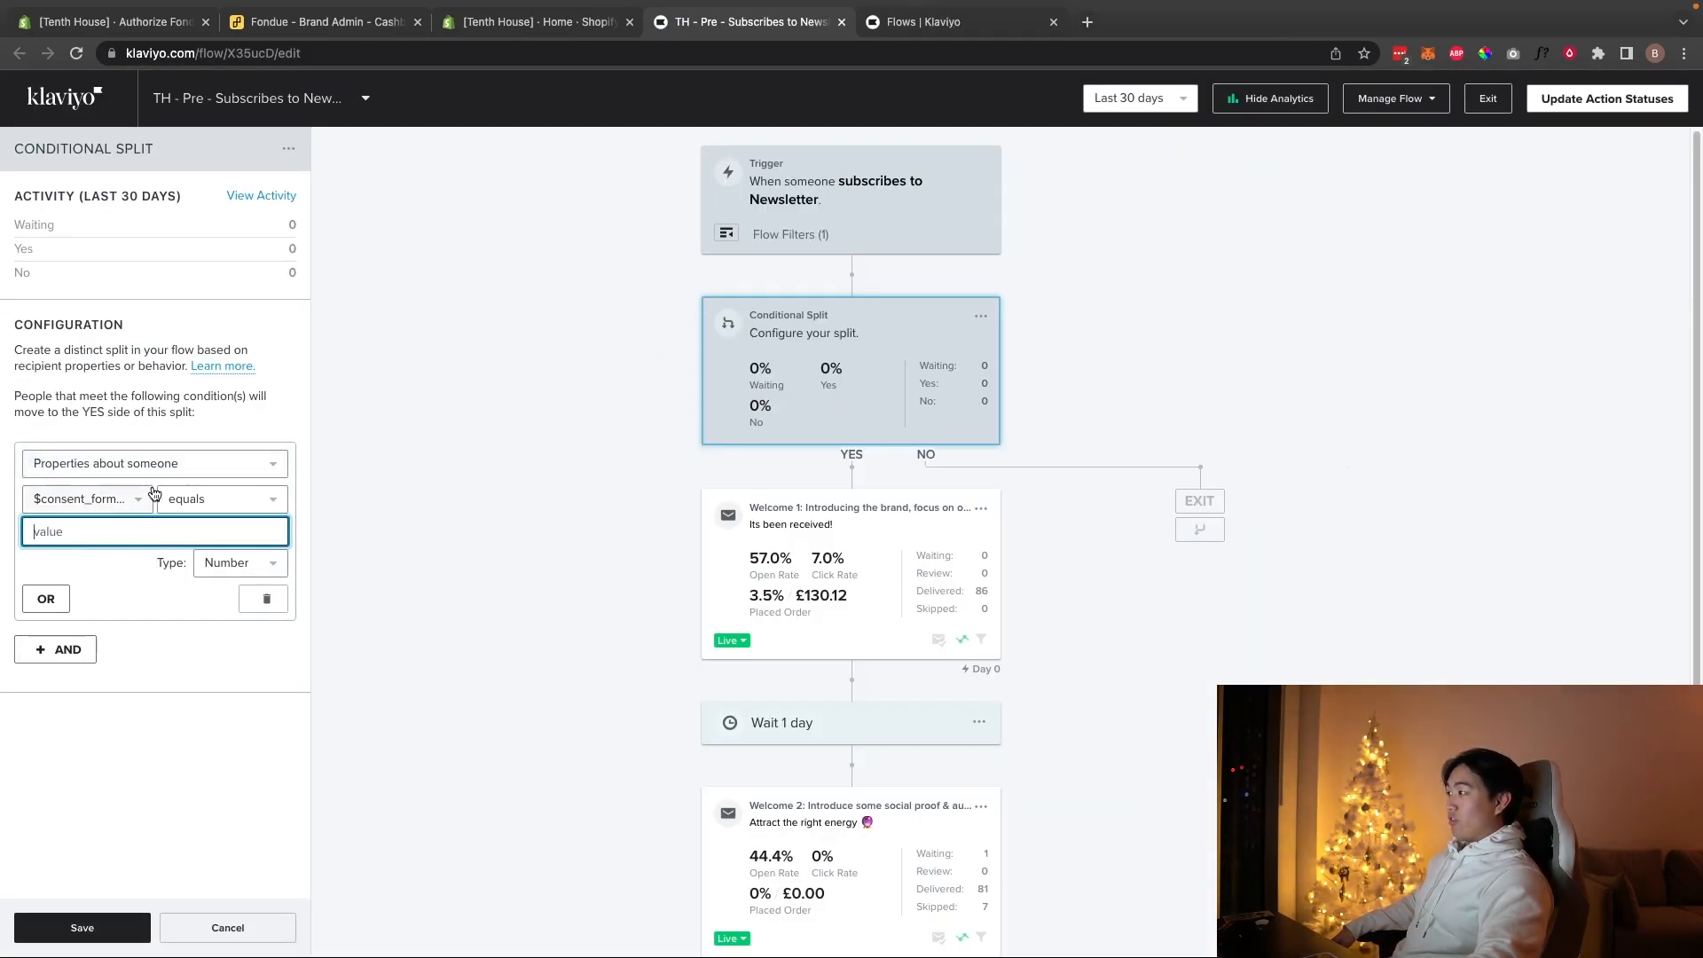
# Step: Set the flow's split to the profile property $consent_form_version equals, leaving the value empty
pyautogui.click(103, 500)
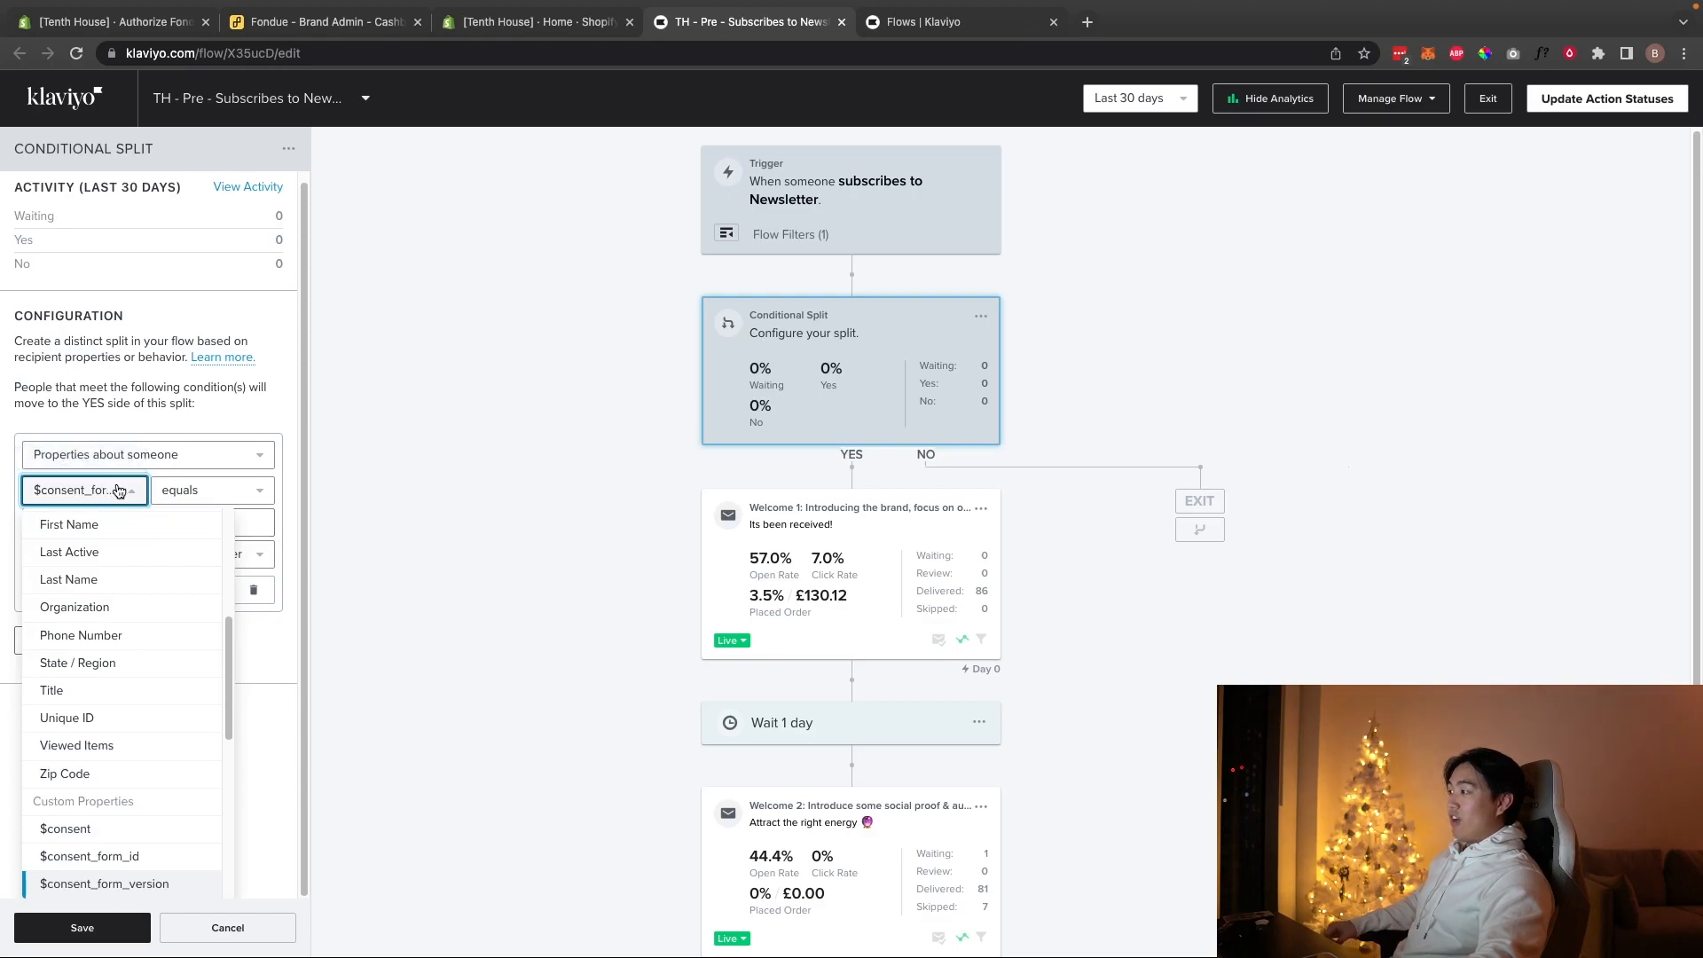
pyautogui.click(136, 455)
pyautogui.click(72, 520)
pyautogui.click(99, 500)
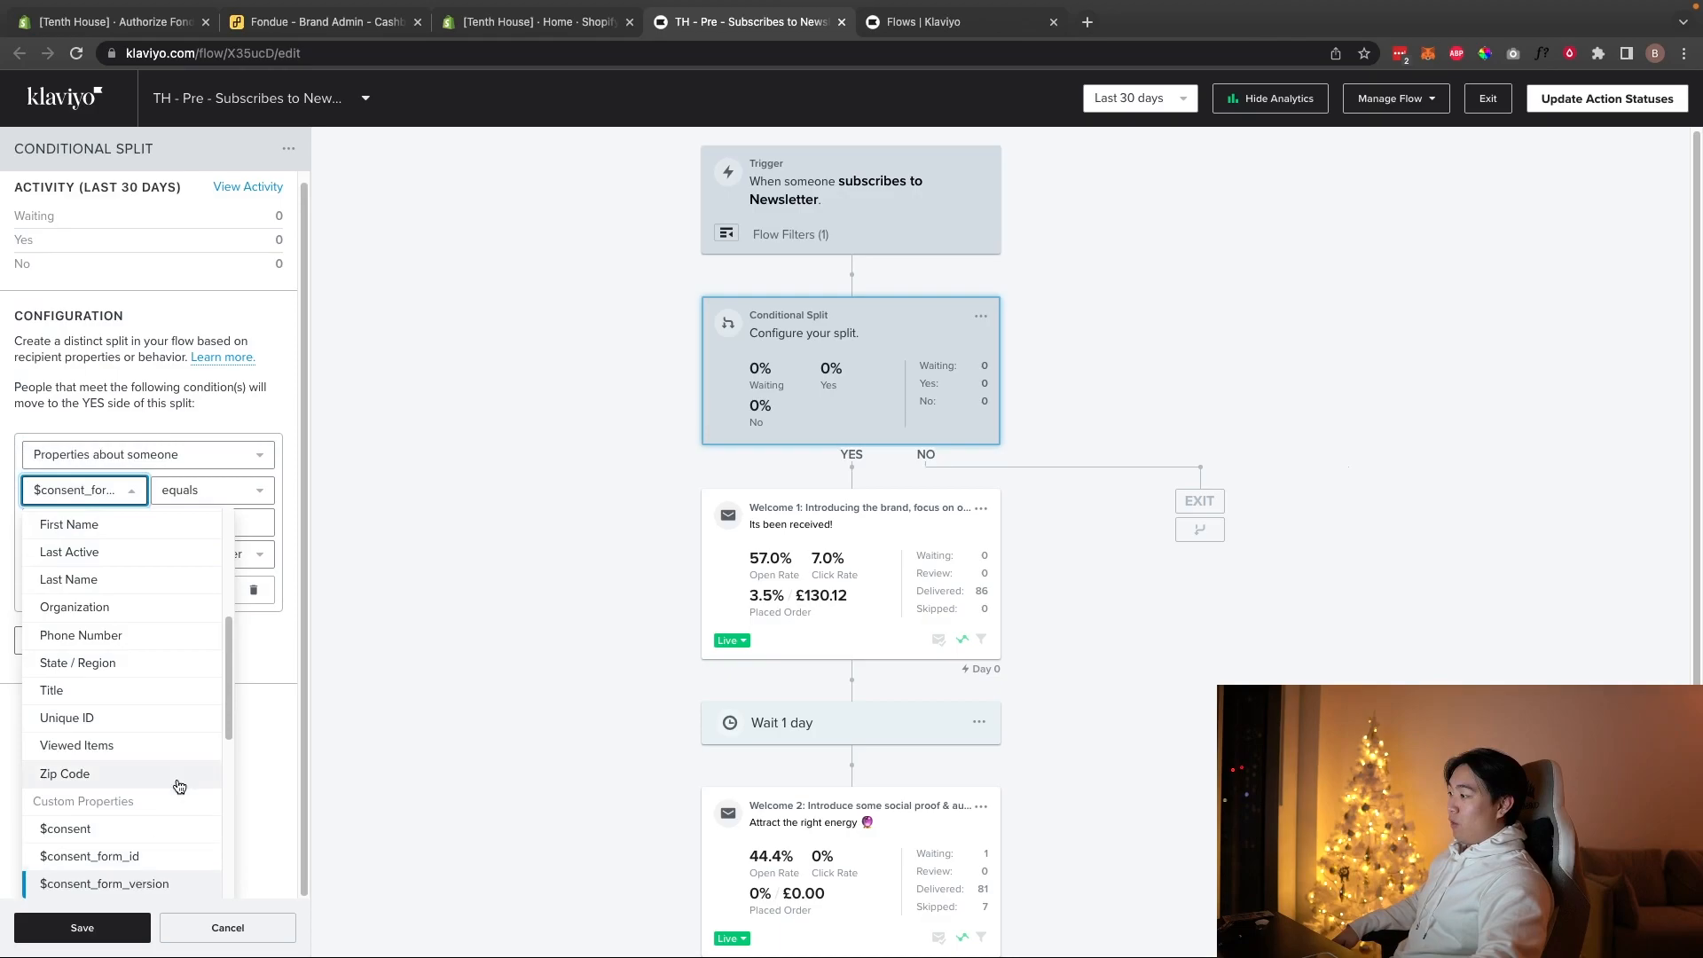
pyautogui.click(170, 497)
pyautogui.click(95, 532)
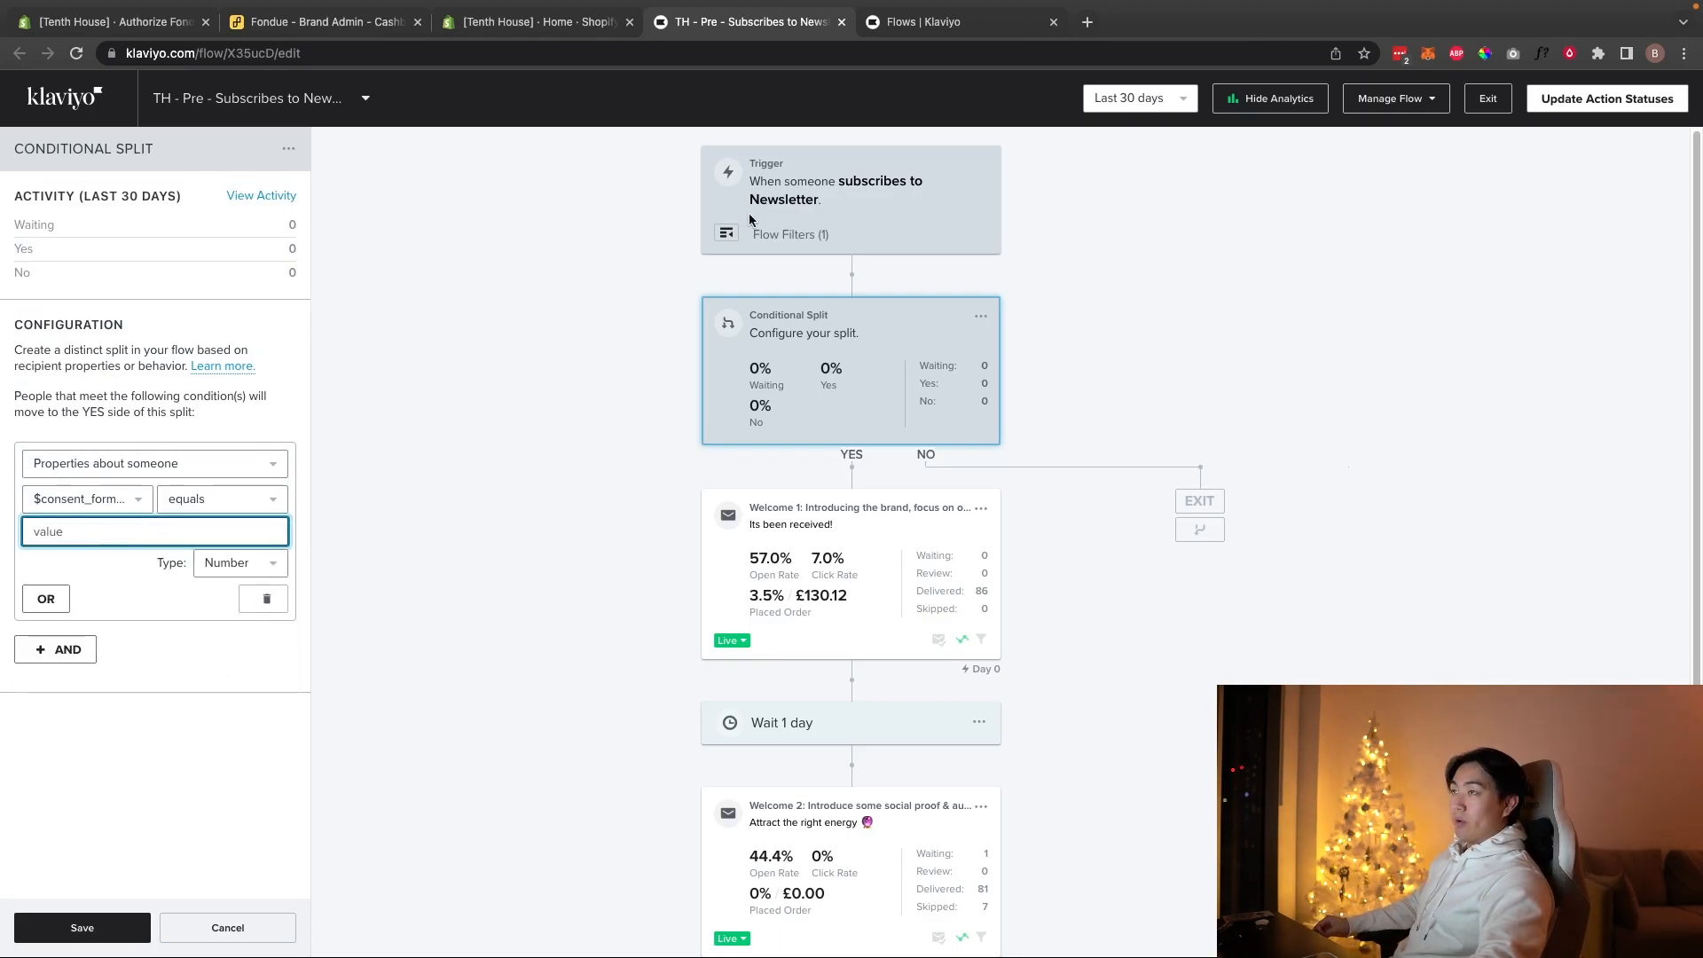
pyautogui.click(927, 27)
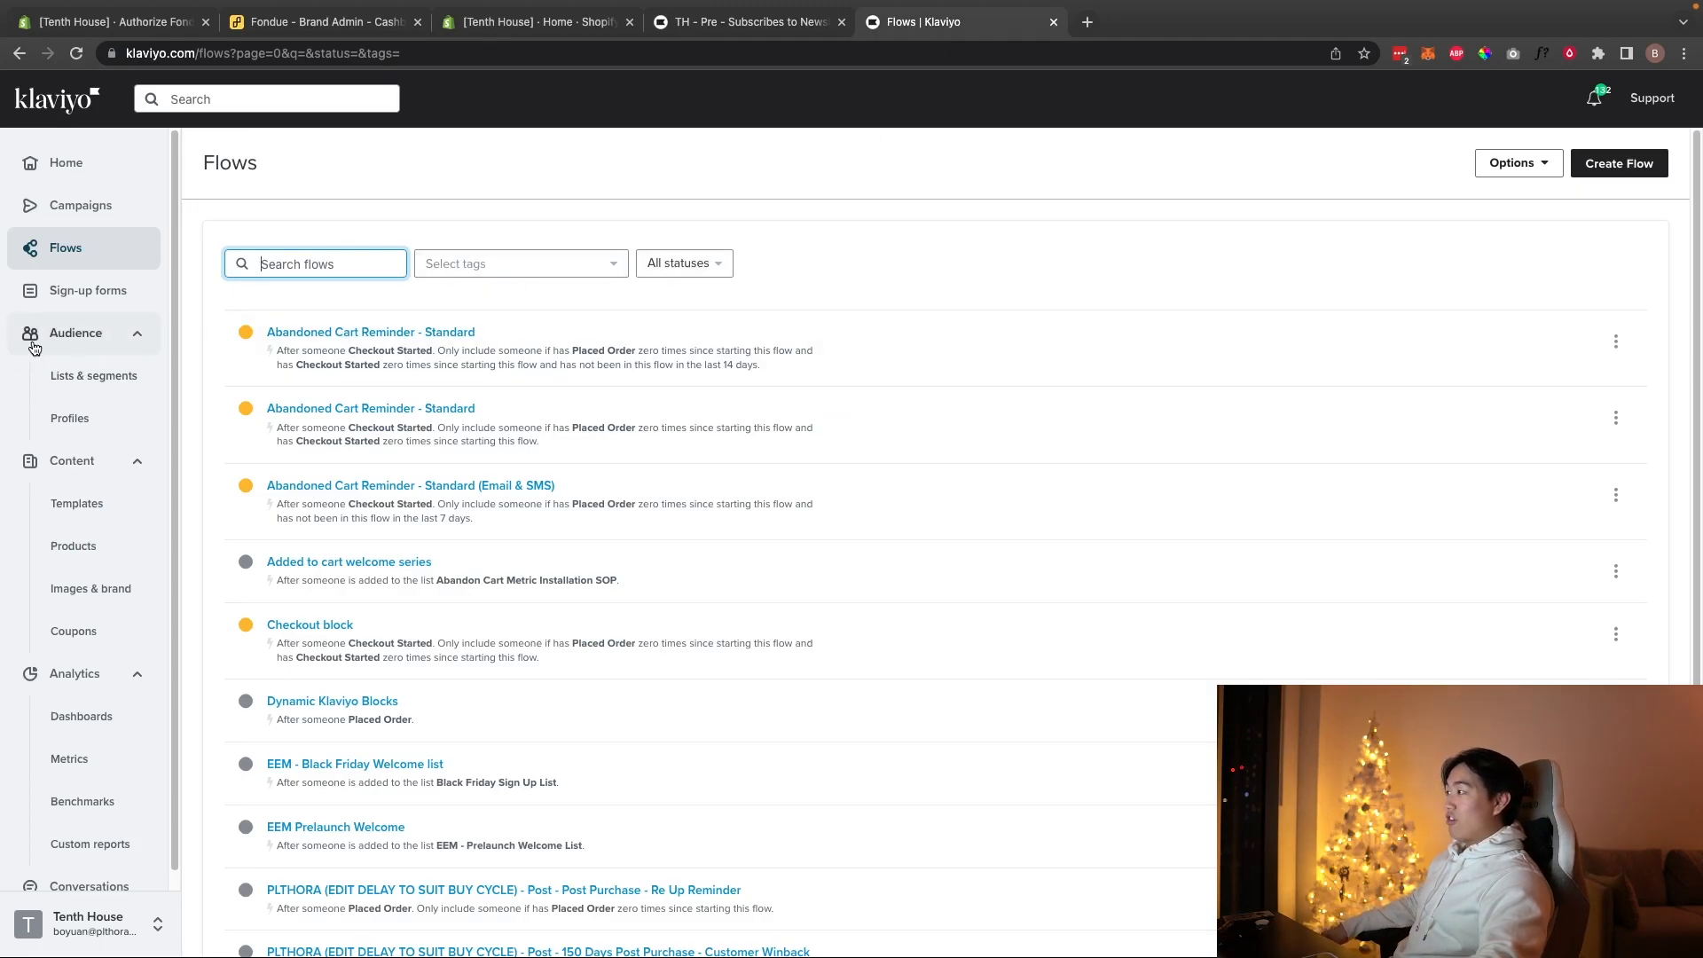
# Step: Open the Giveaway Offer Test signup form in the editor and check its web address
pyautogui.click(80, 290)
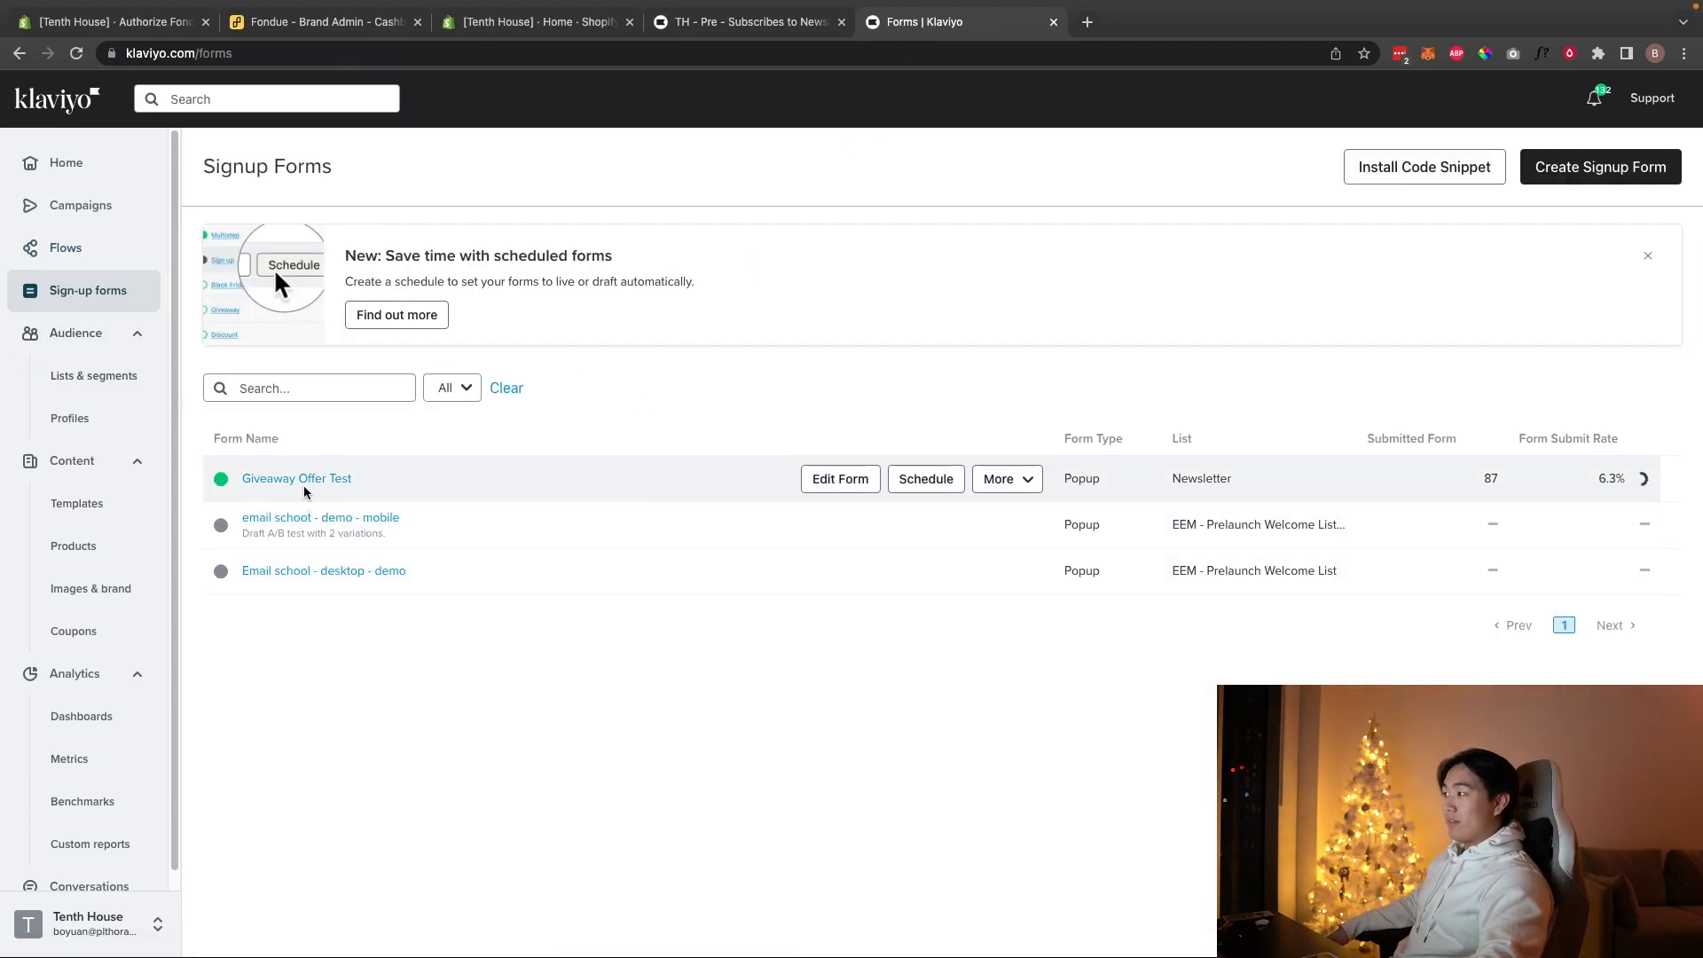
pyautogui.click(830, 488)
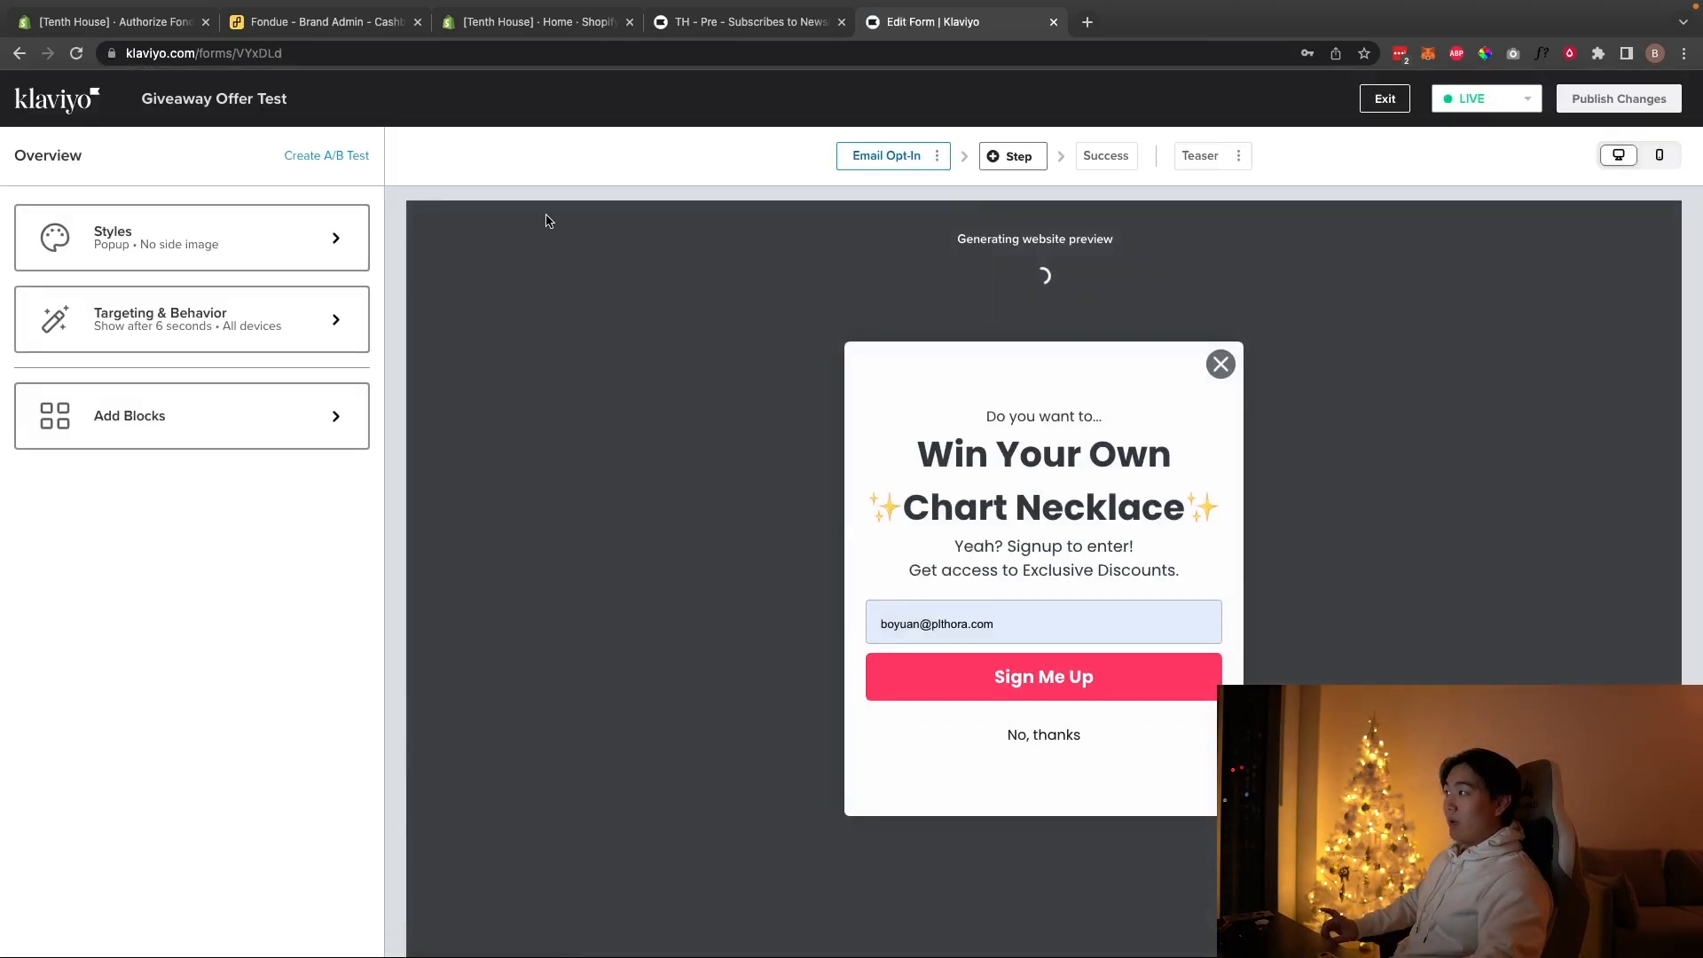
pyautogui.click(252, 54)
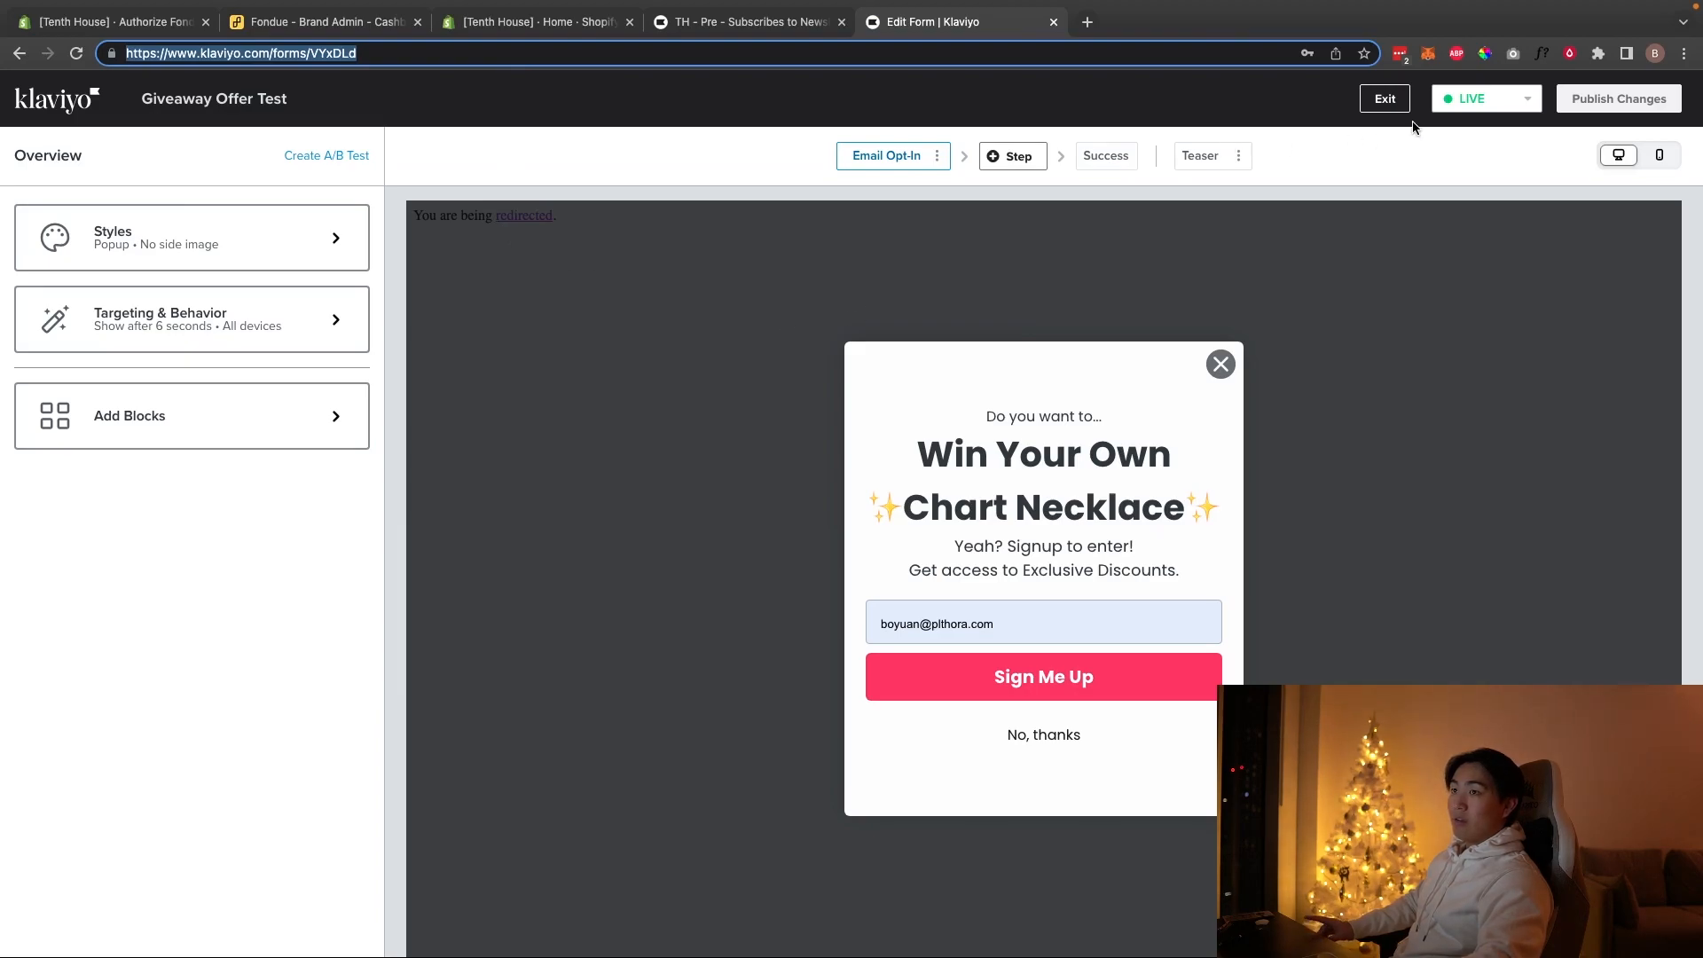
# Step: Create A/B test 'giveaway vs 20% CB', naming variation A 'giveaway' and starting variation B with '20'
pyautogui.click(325, 156)
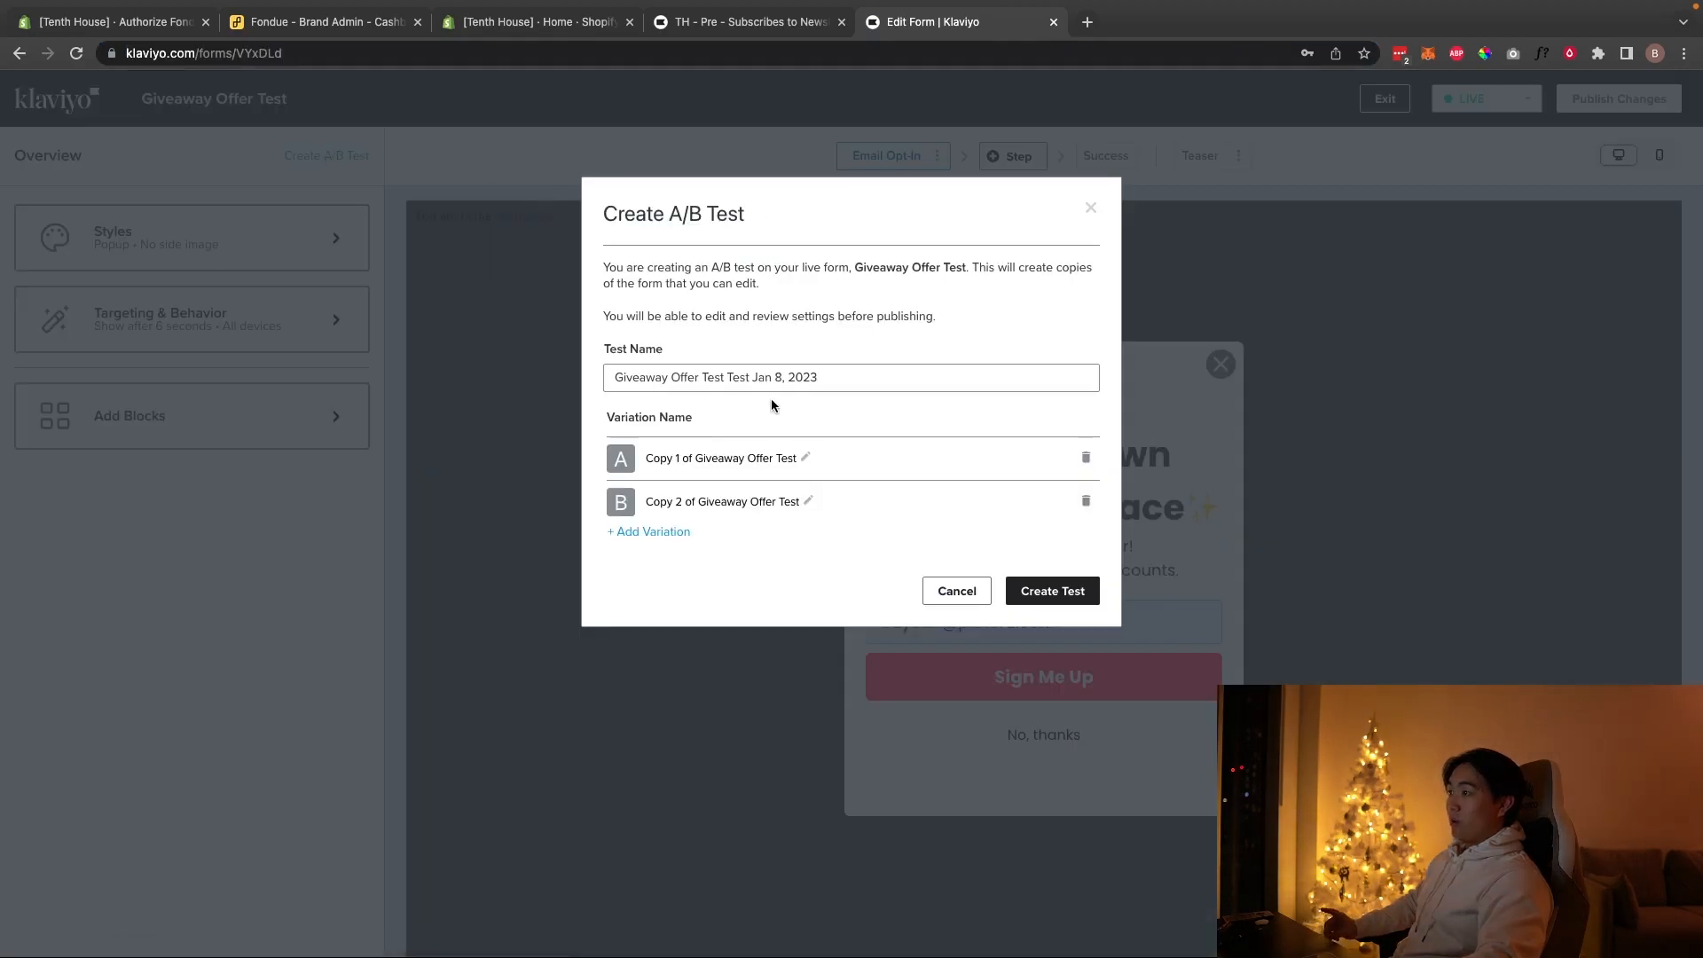
pyautogui.tripleClick(799, 378)
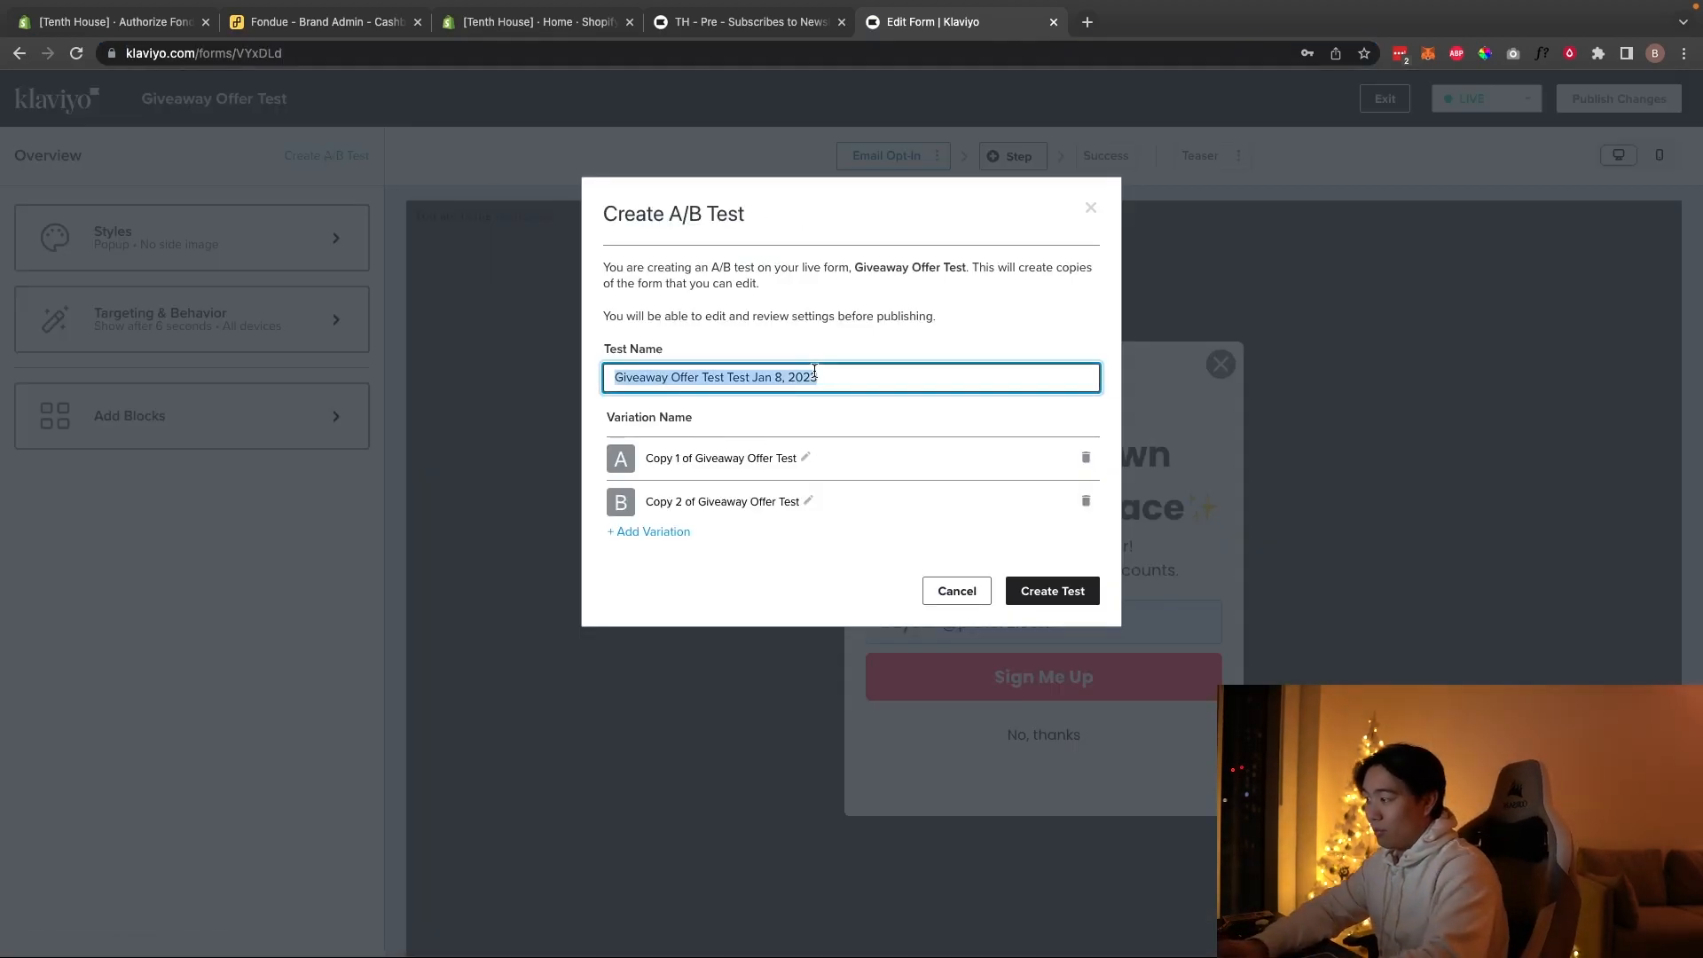
pyautogui.write('ghi')
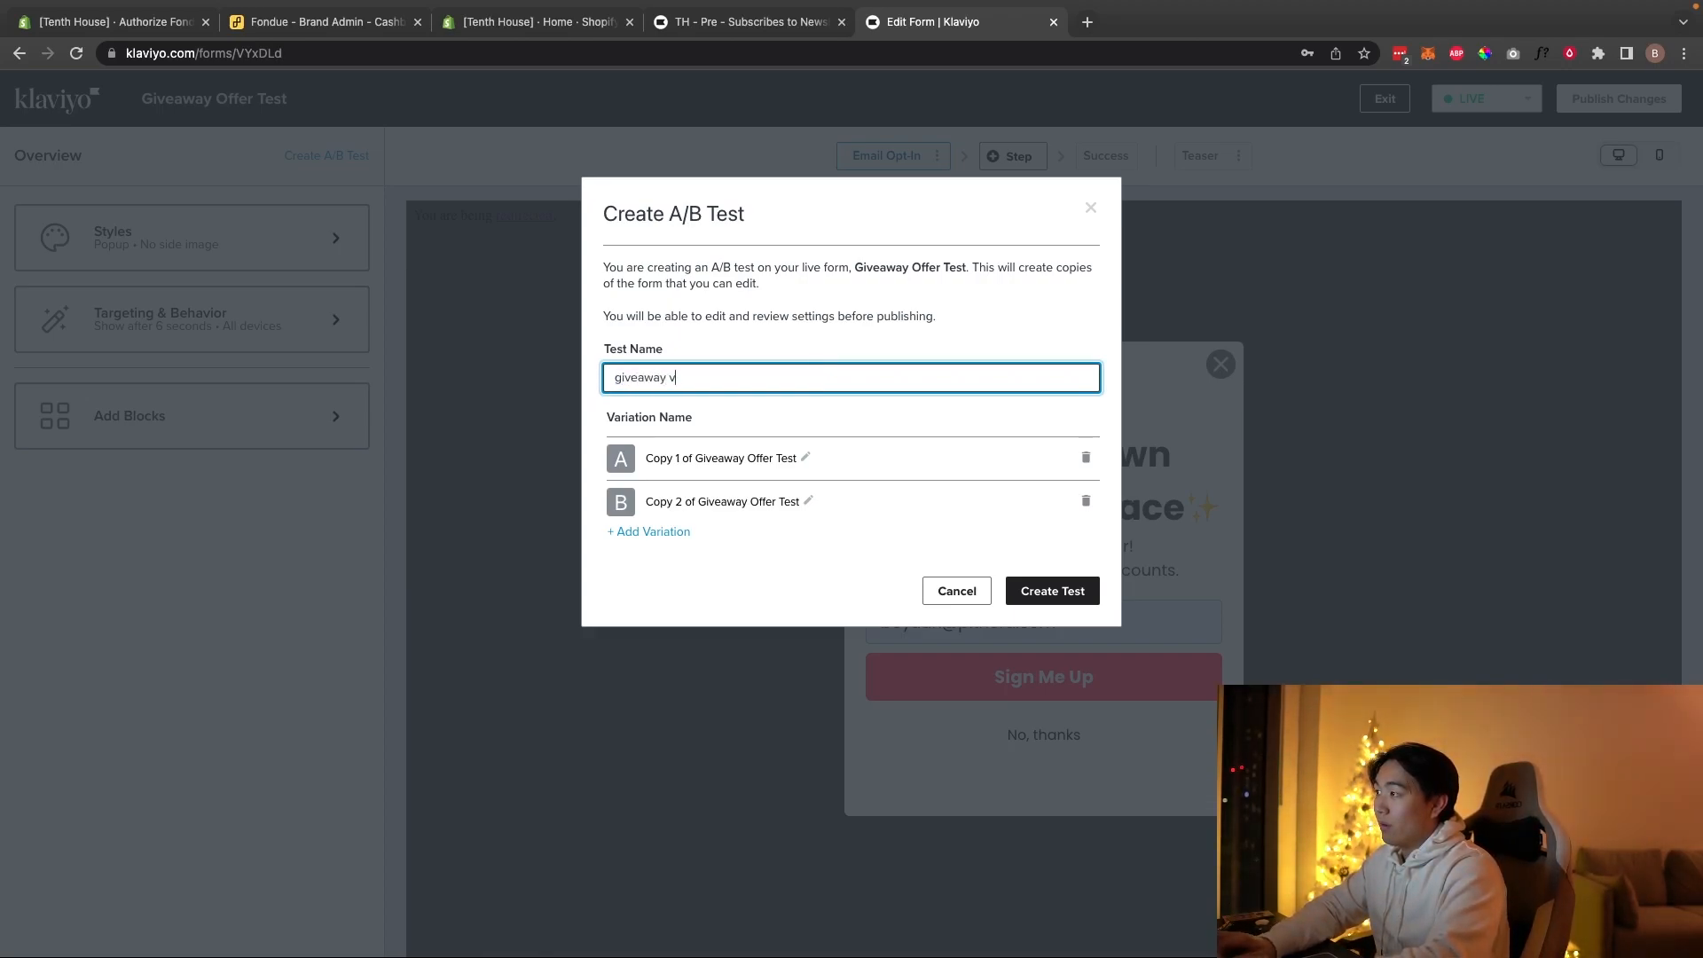
pyautogui.write('eaway vs 20% CB')
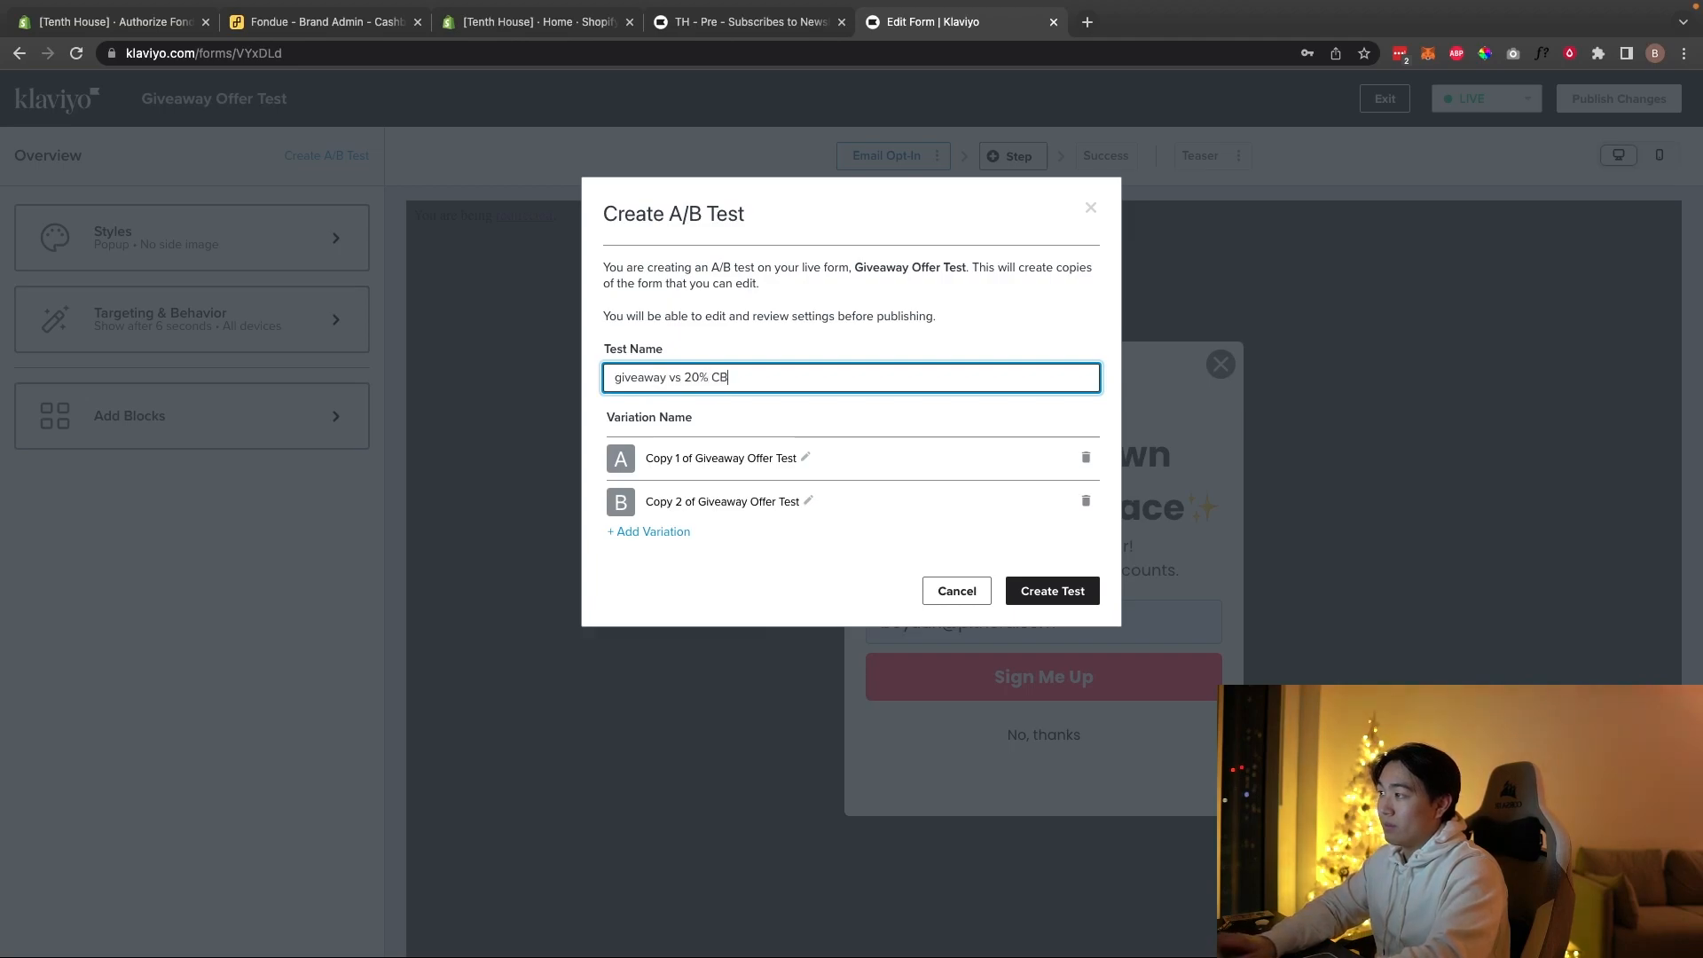
pyautogui.click(805, 457)
pyautogui.tripleClick(798, 458)
pyautogui.write('giv')
pyautogui.press('Return')
pyautogui.press('Tab')
pyautogui.click(807, 502)
pyautogui.tripleClick(805, 500)
pyautogui.write('20')
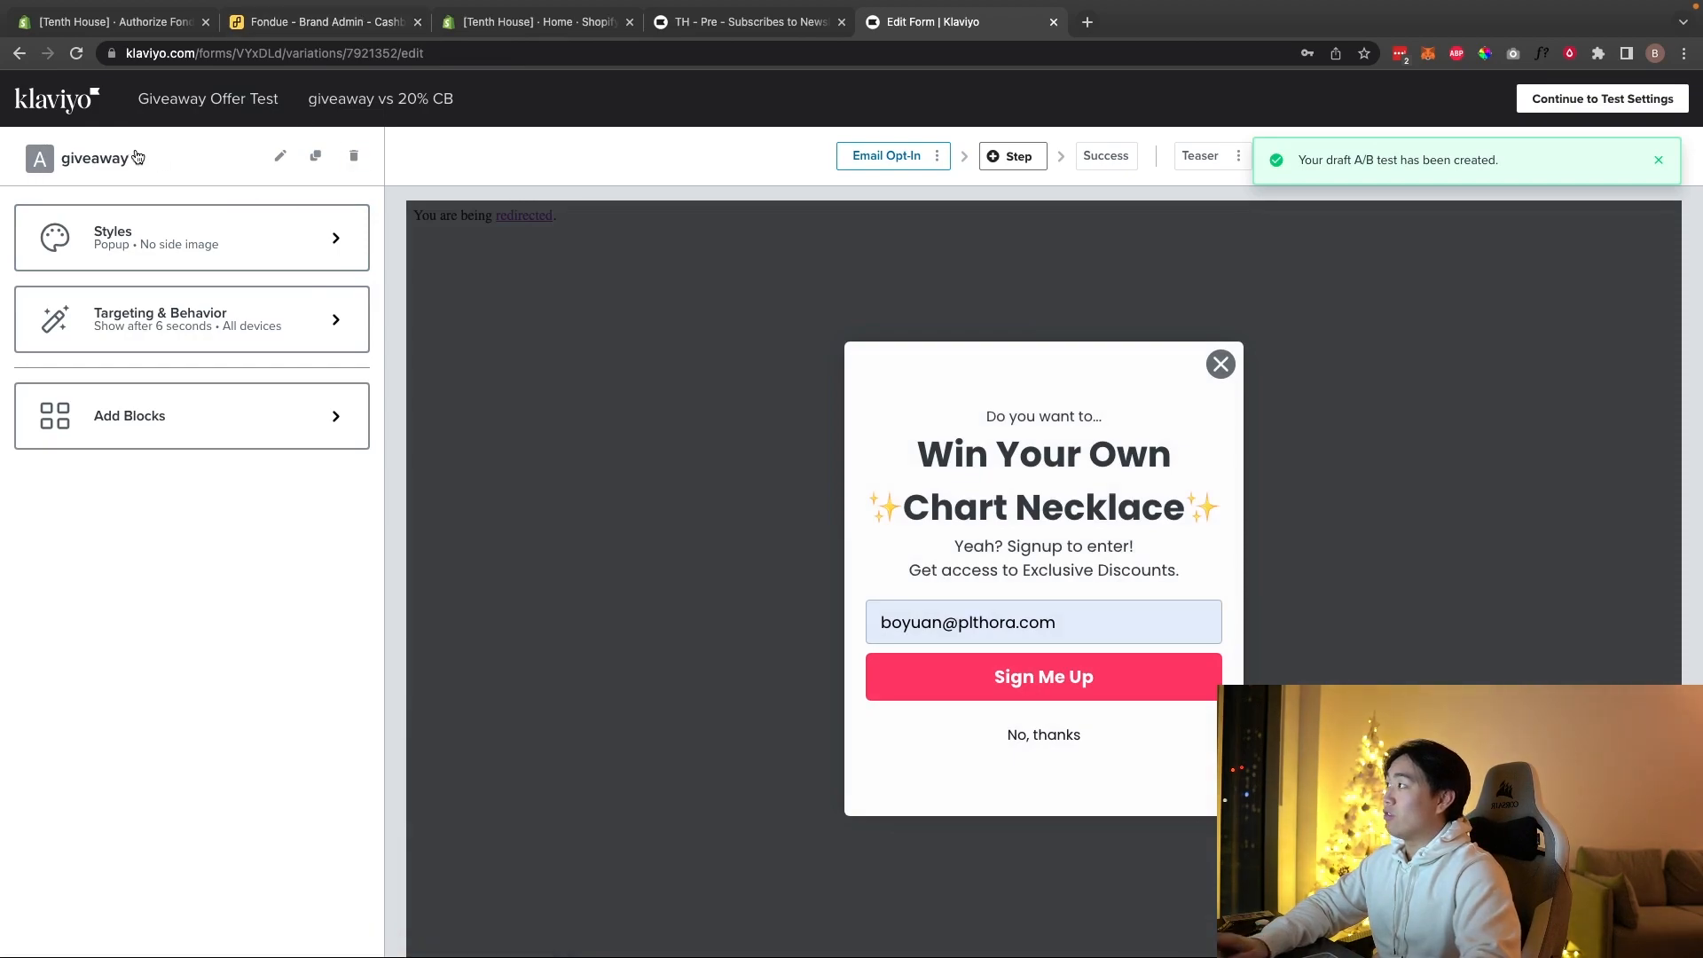
# Step: Copy variation ID 7921352 from the form's URL, paste it as the split's value, and save
pyautogui.click(269, 53)
pyautogui.click(310, 53)
pyautogui.doubleClick(333, 53)
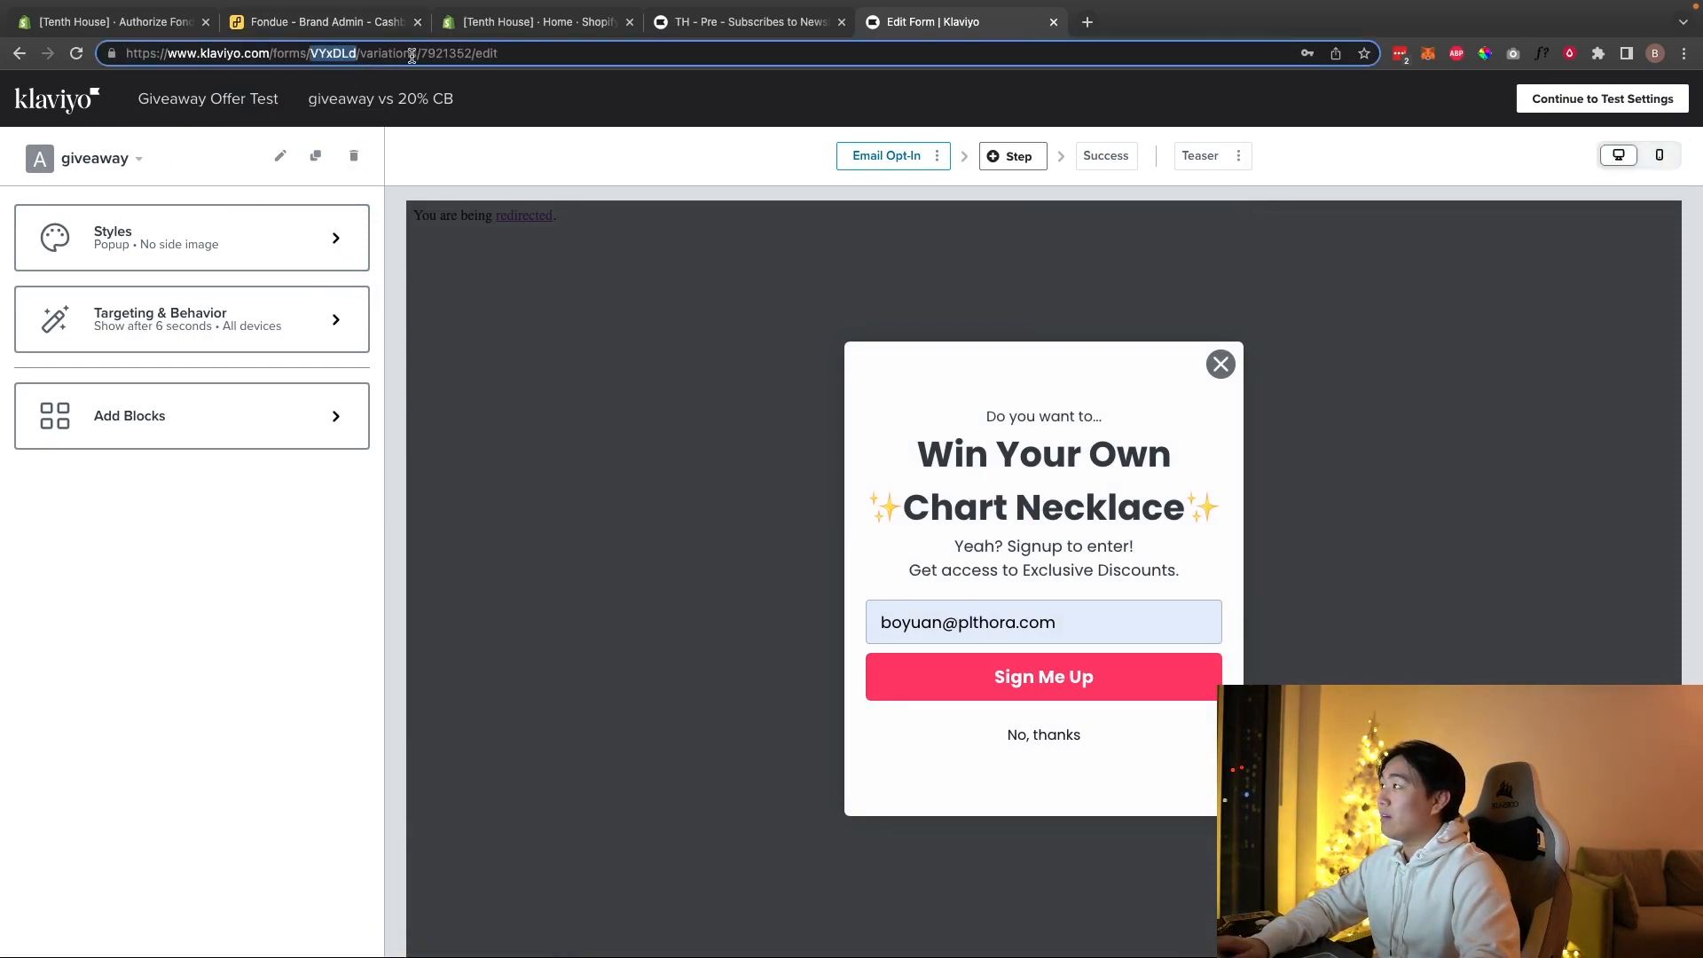
pyautogui.click(439, 53)
pyautogui.doubleClick(446, 53)
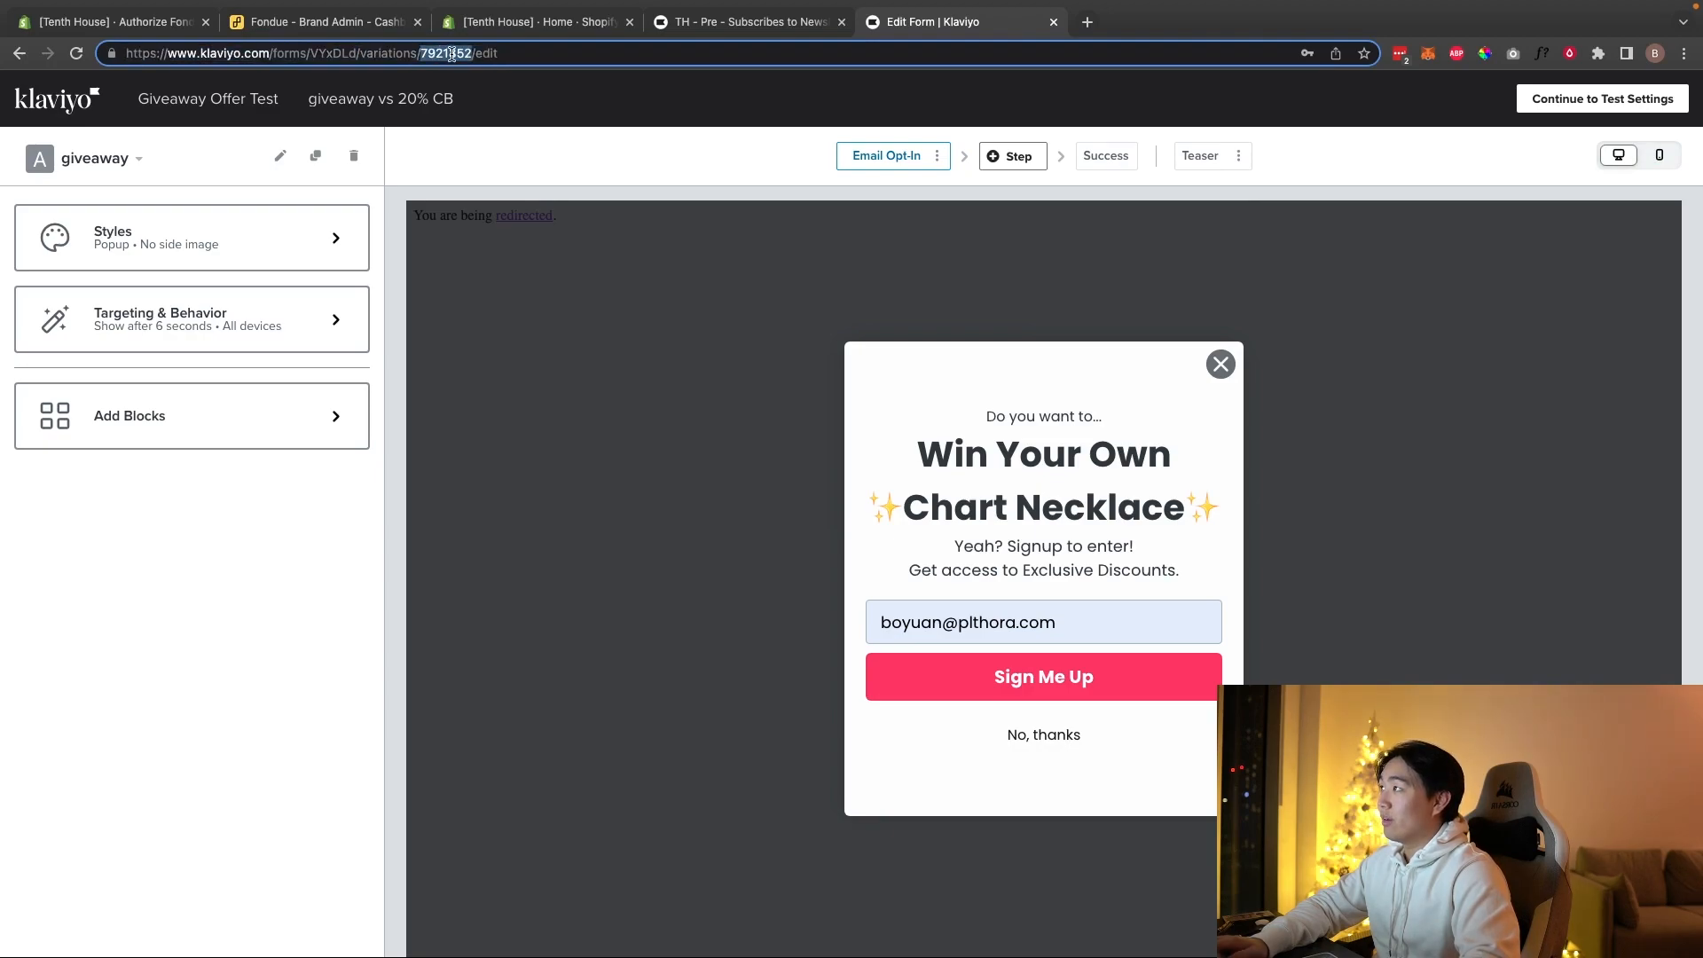
pyautogui.click(114, 168)
pyautogui.click(114, 169)
pyautogui.click(800, 16)
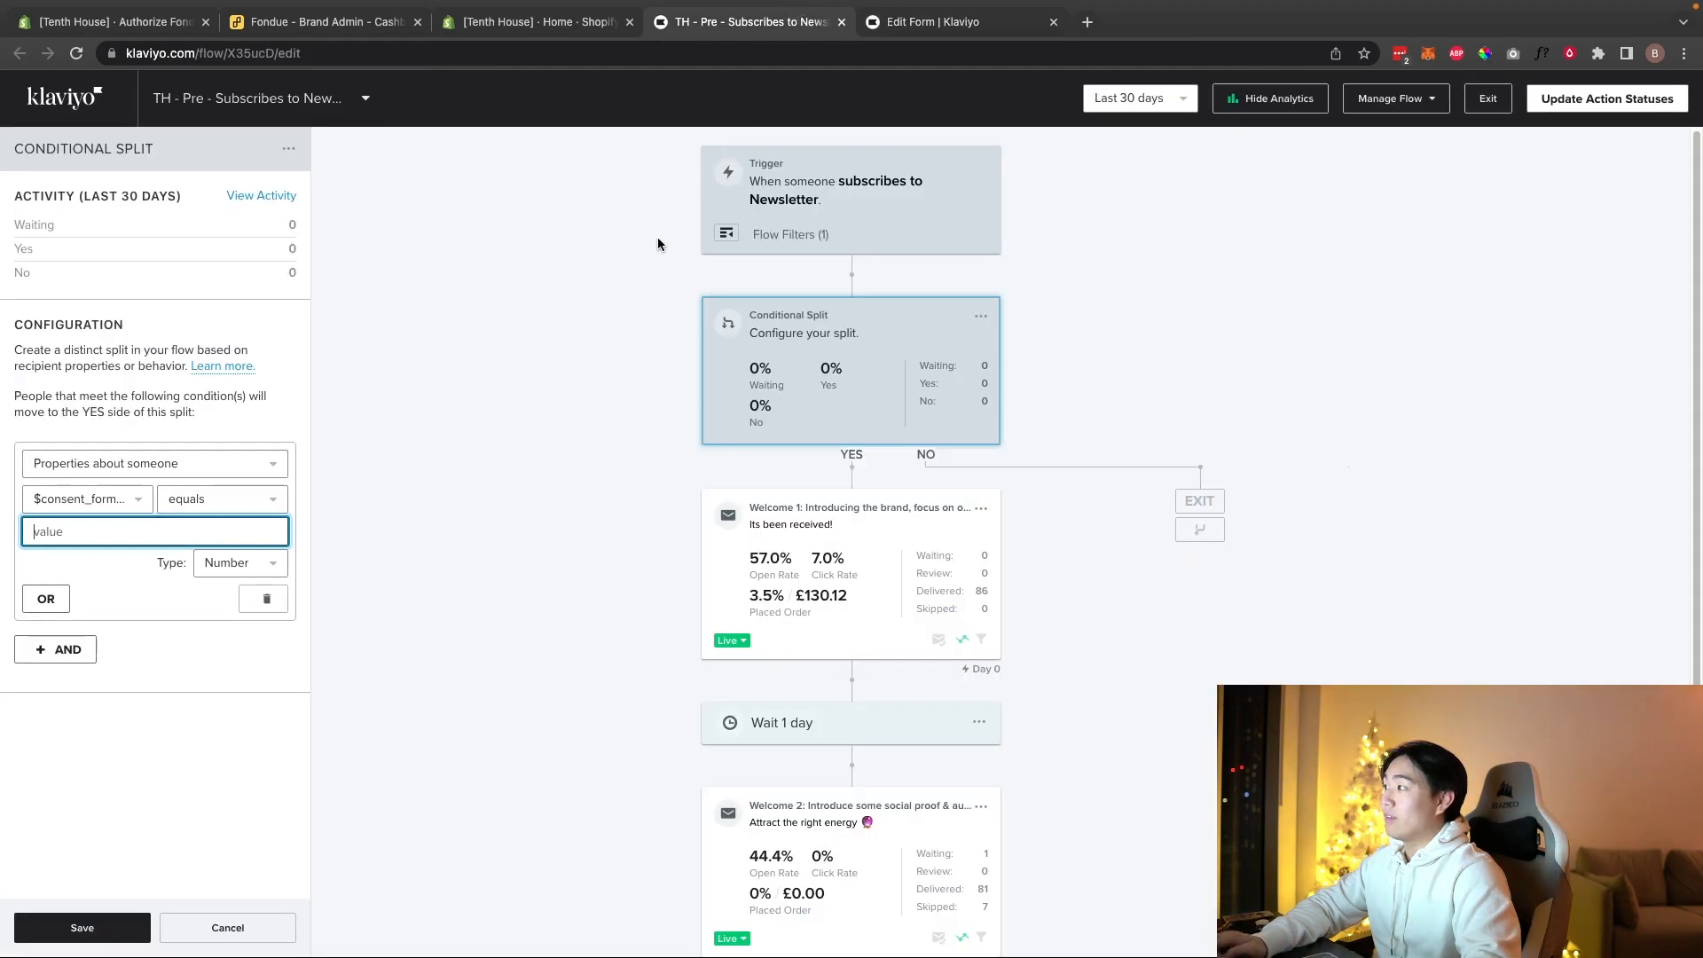
pyautogui.hotkey('ctrl', 'v')
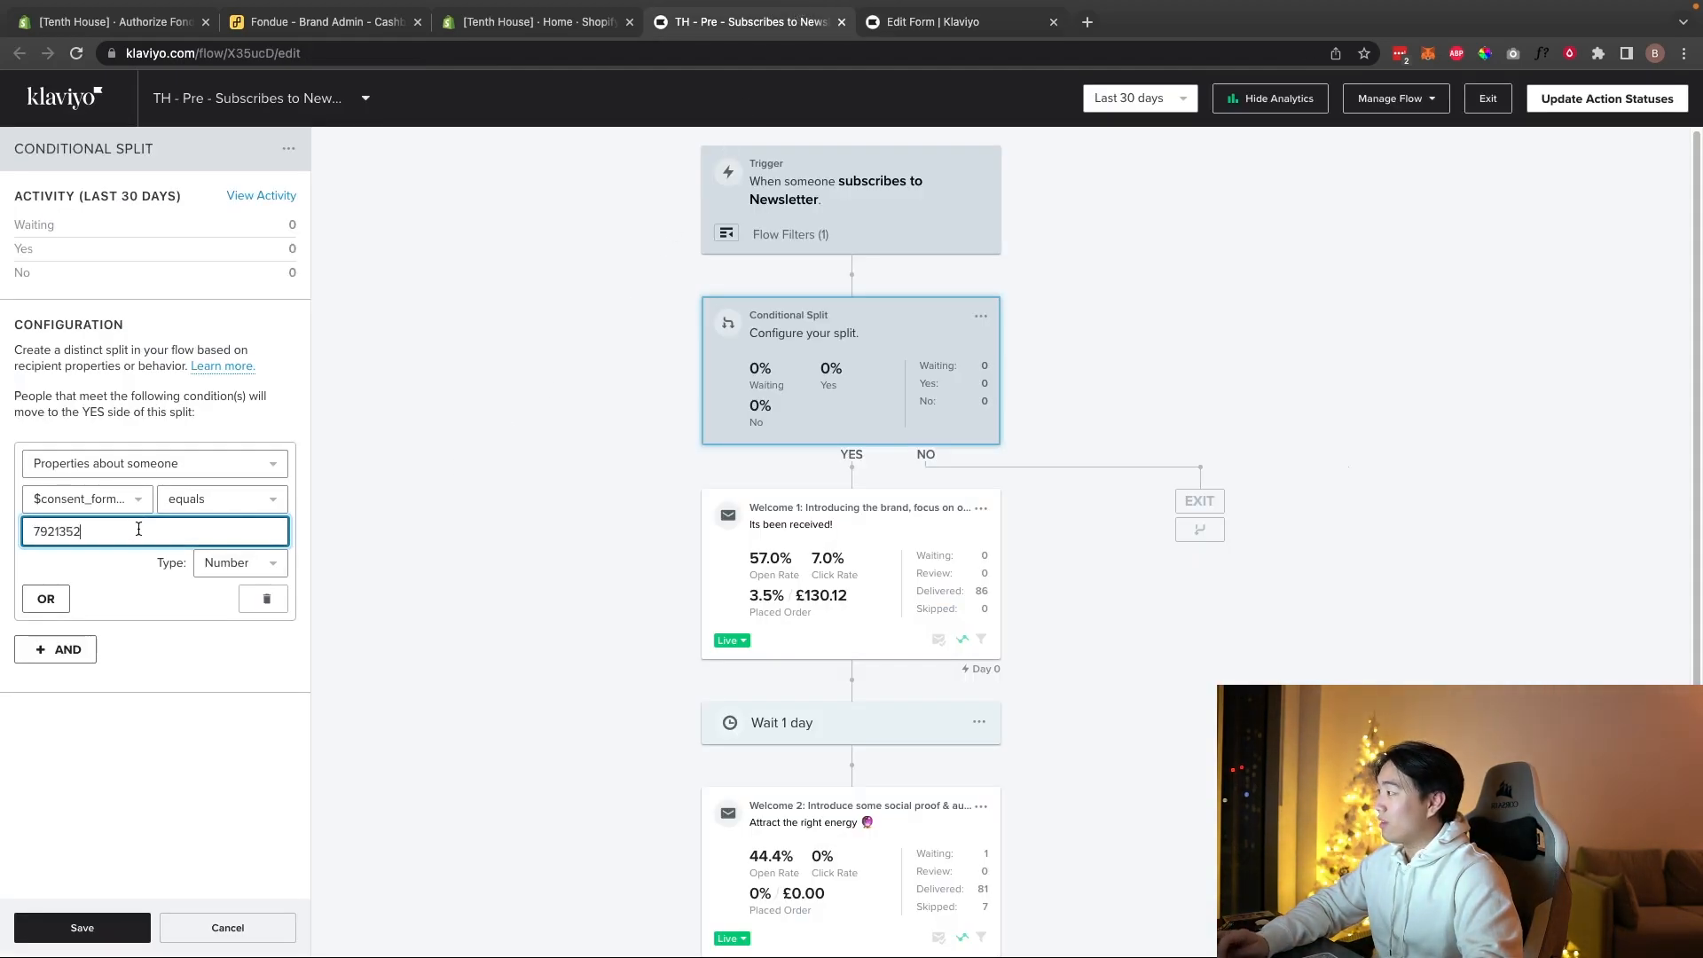
pyautogui.click(124, 926)
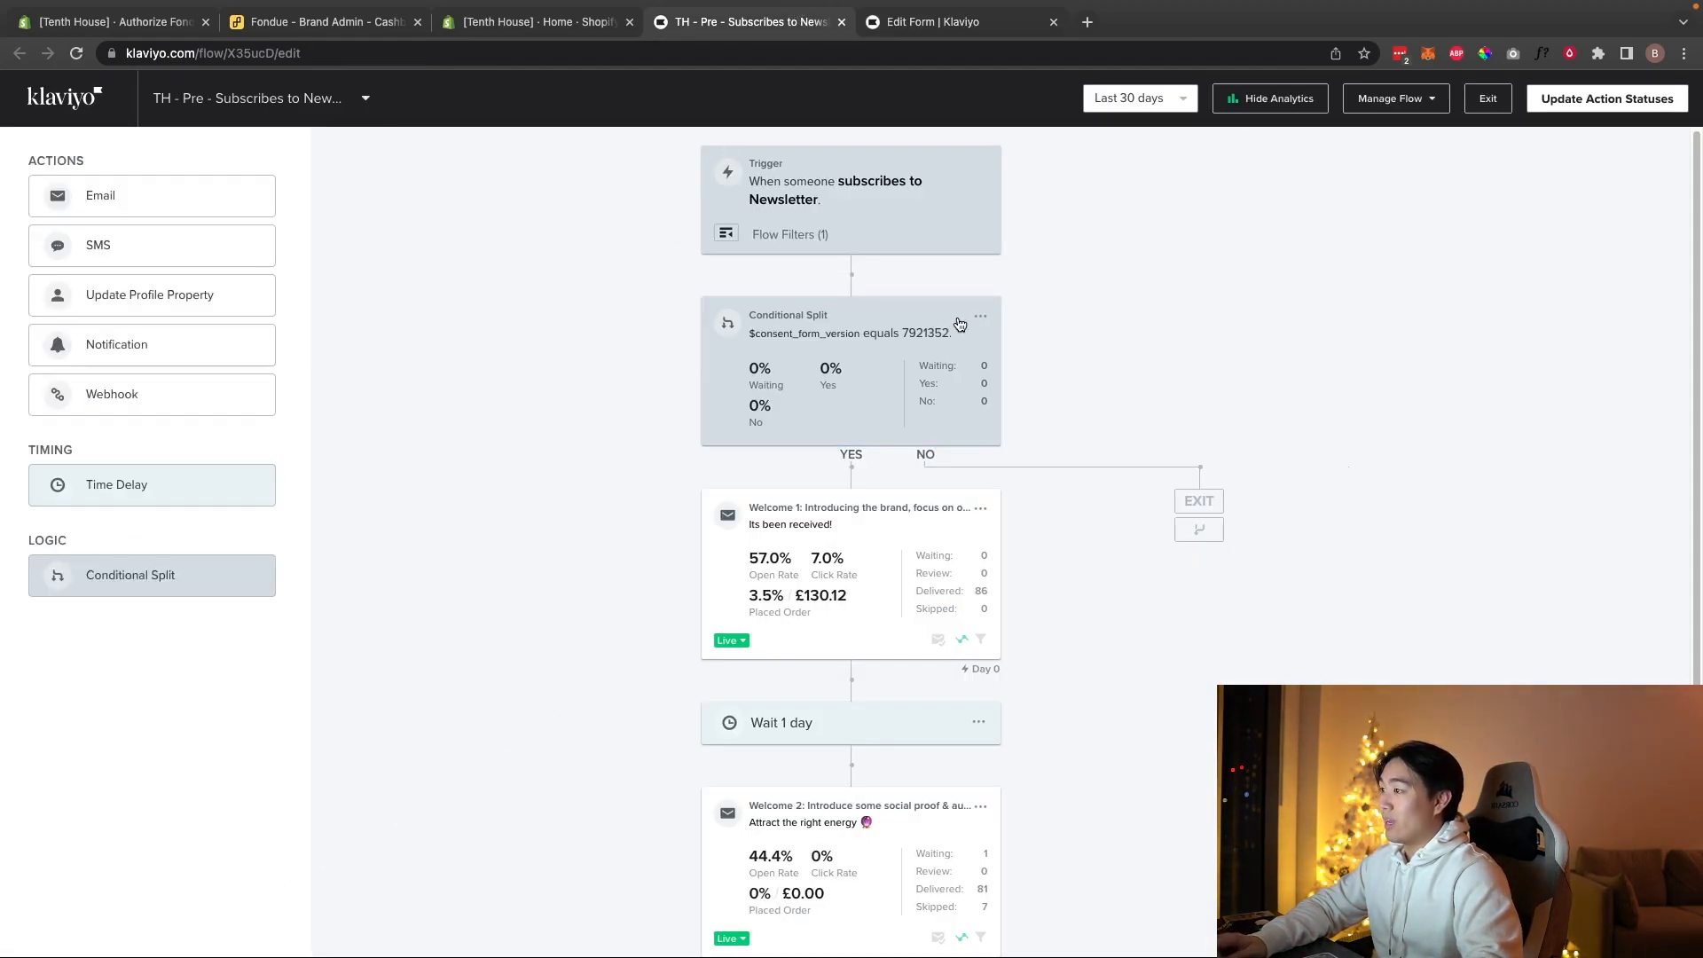
# Step: Recheck the split settings and open the Welcome 1 email preview
pyautogui.click(843, 370)
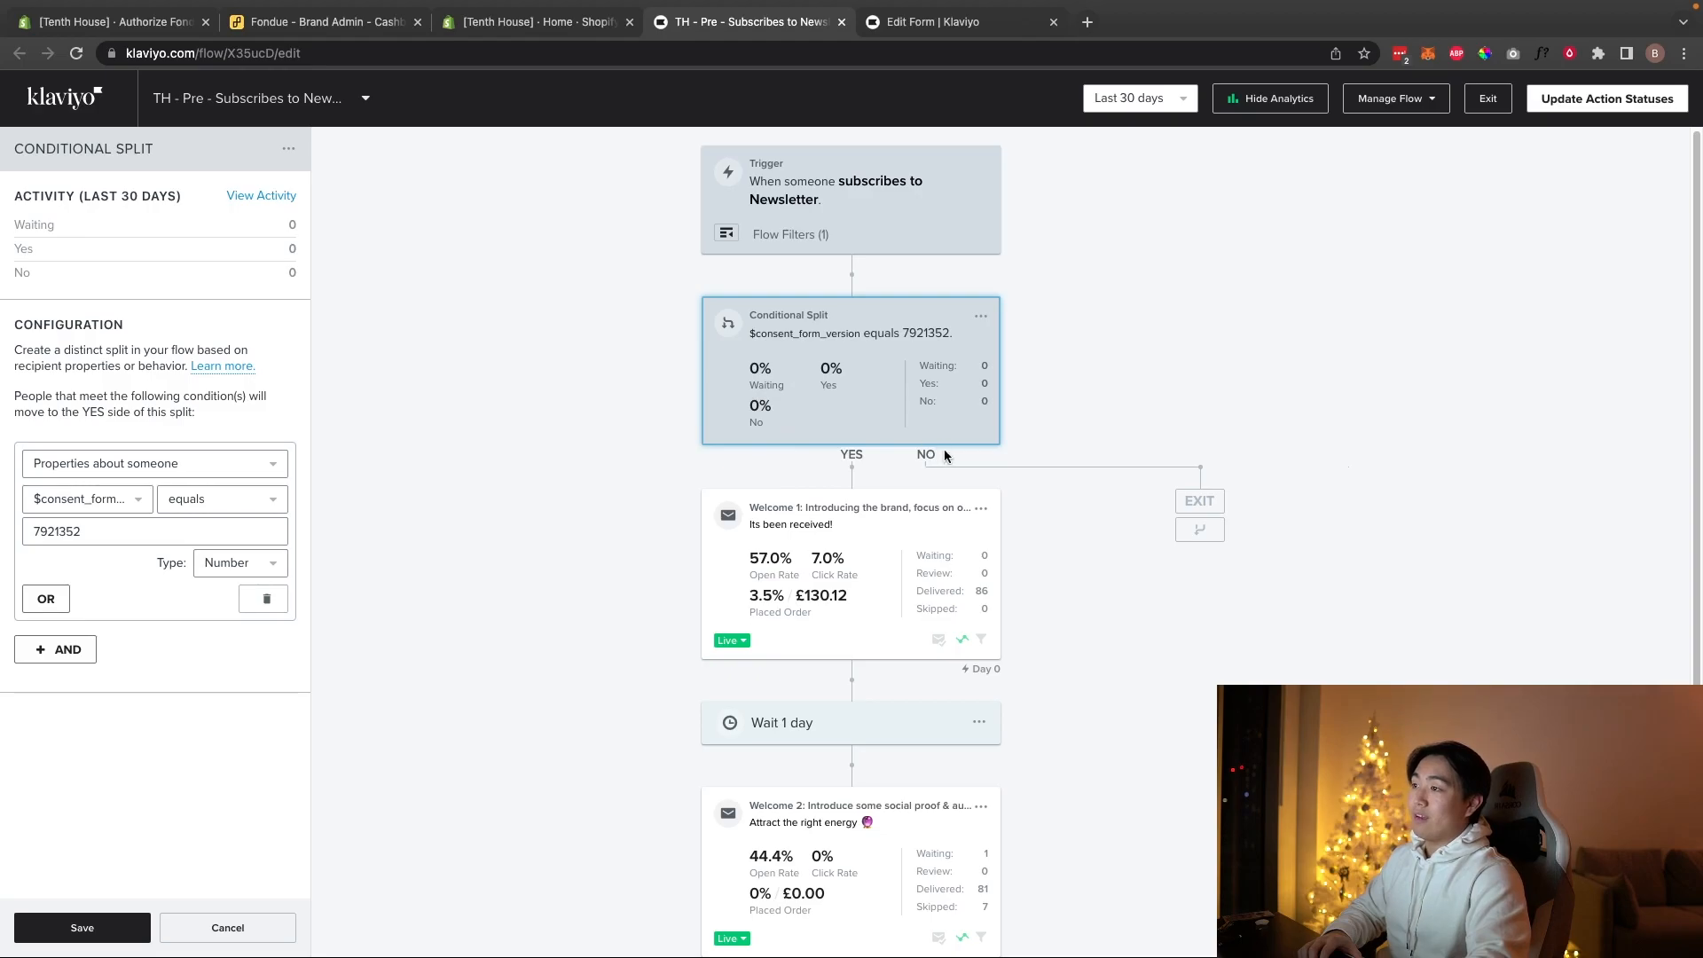
pyautogui.click(908, 573)
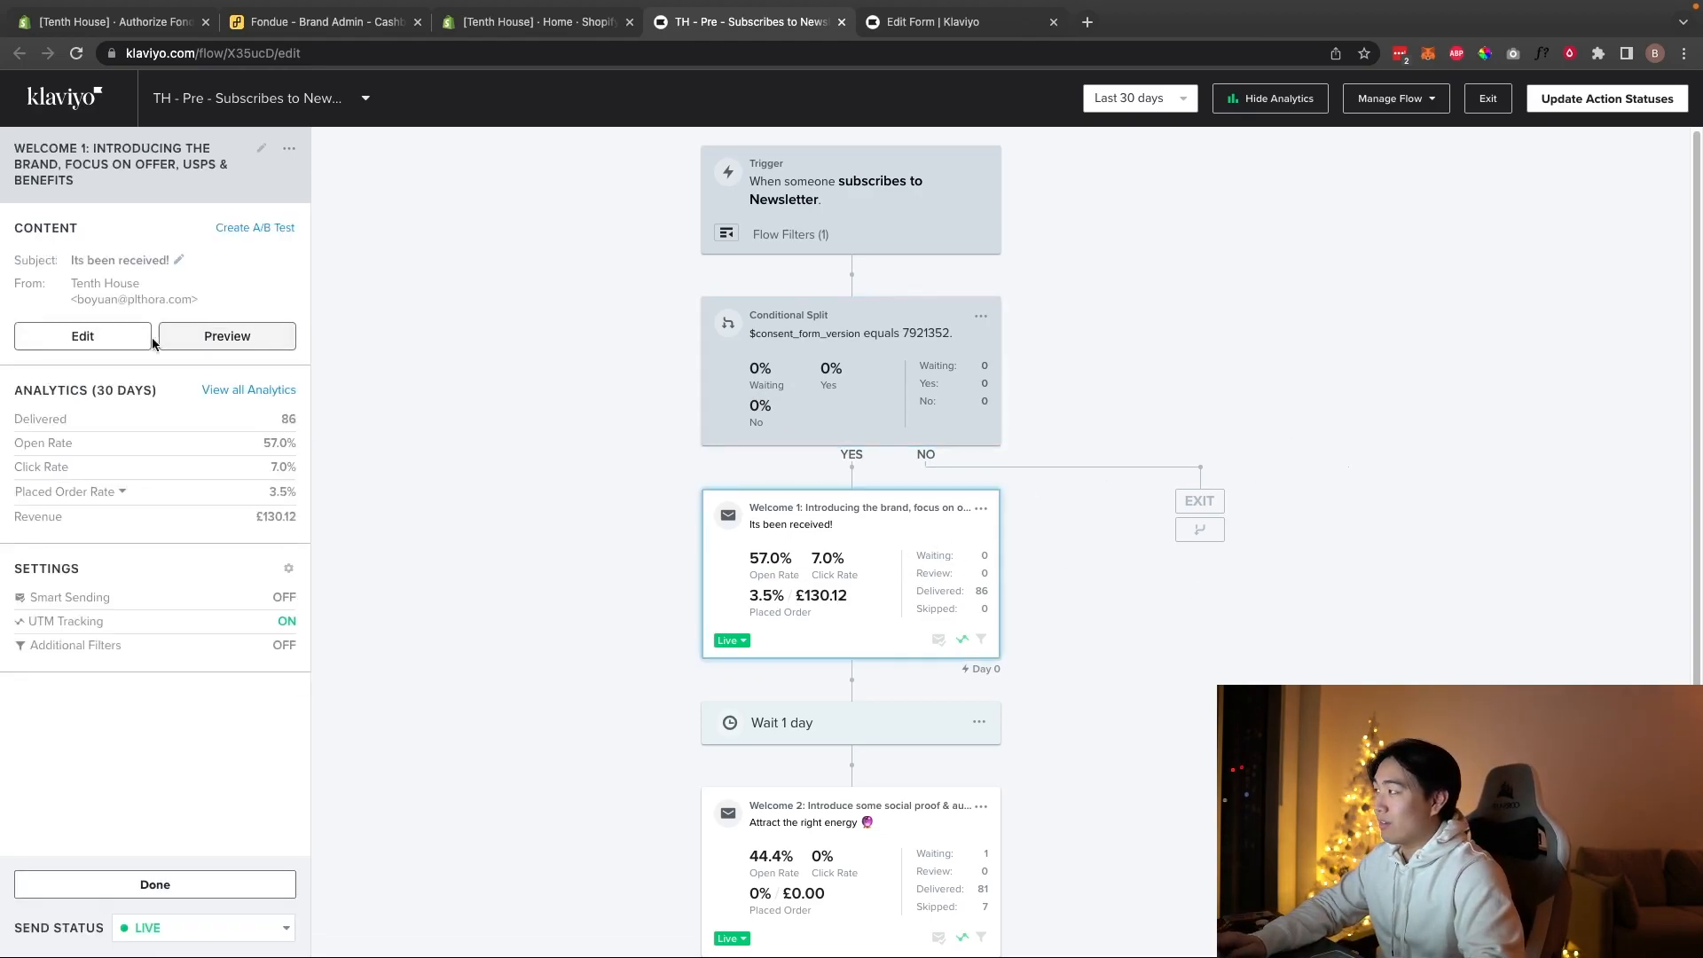
pyautogui.click(221, 336)
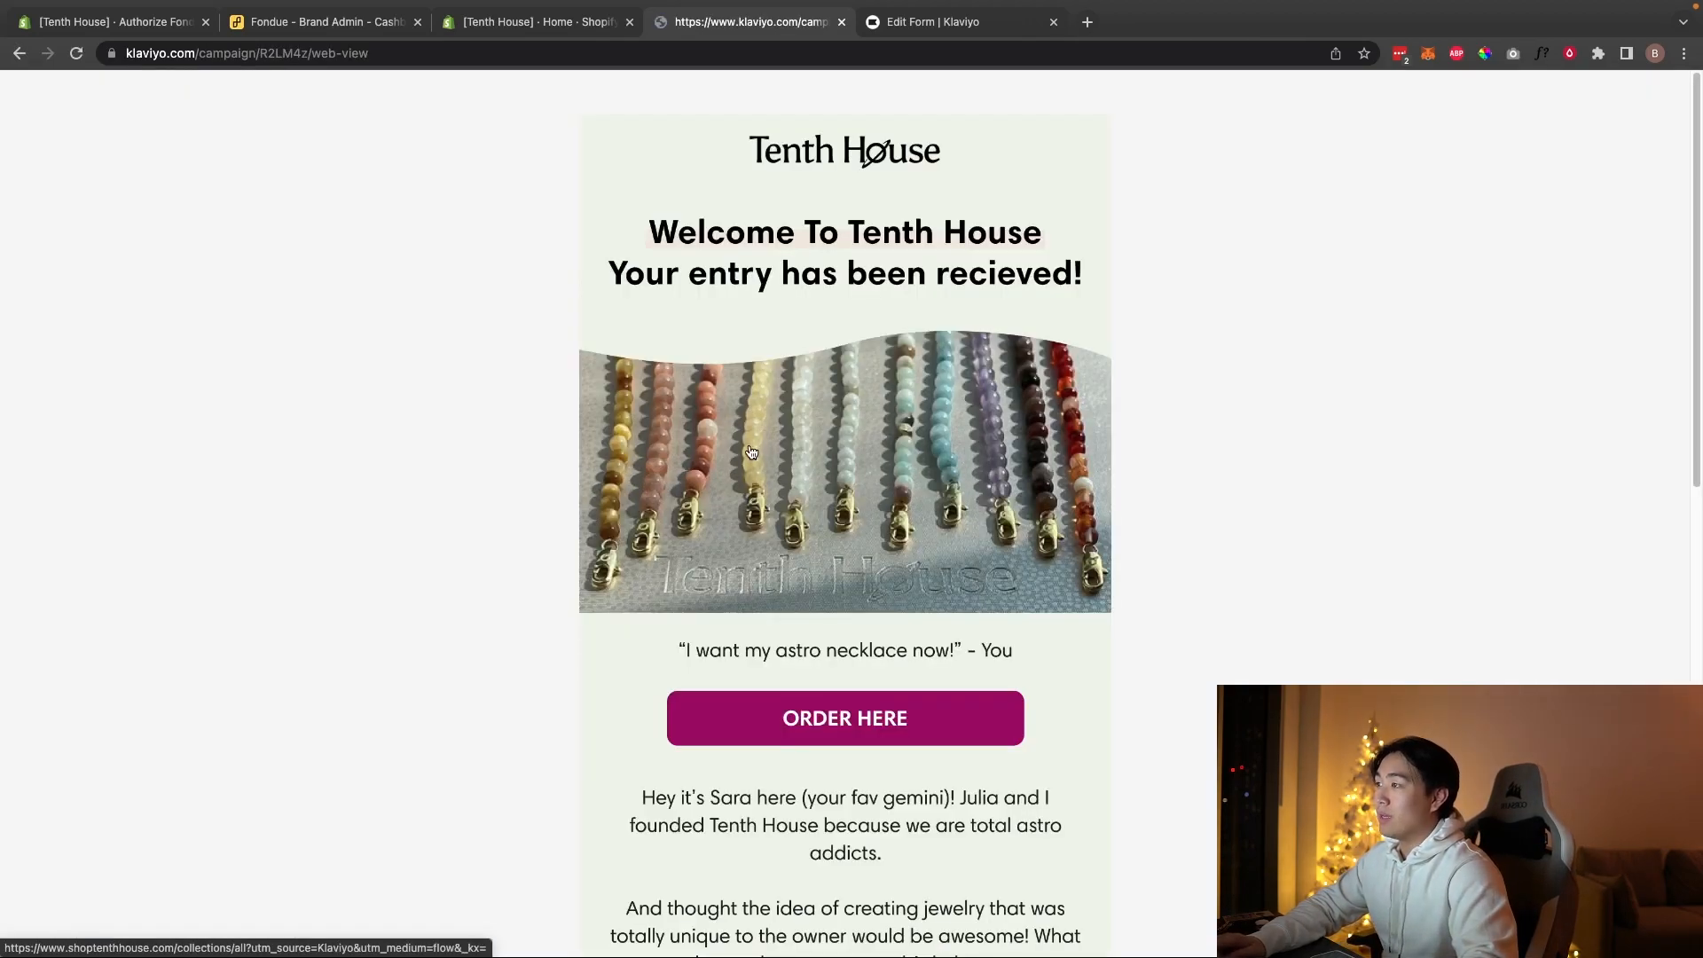
# Step: Scroll through the Welcome 1 web-view preview, then return to the welcome flow editor
pyautogui.scroll(-6, 734, 209)
pyautogui.scroll(6, 657, 373)
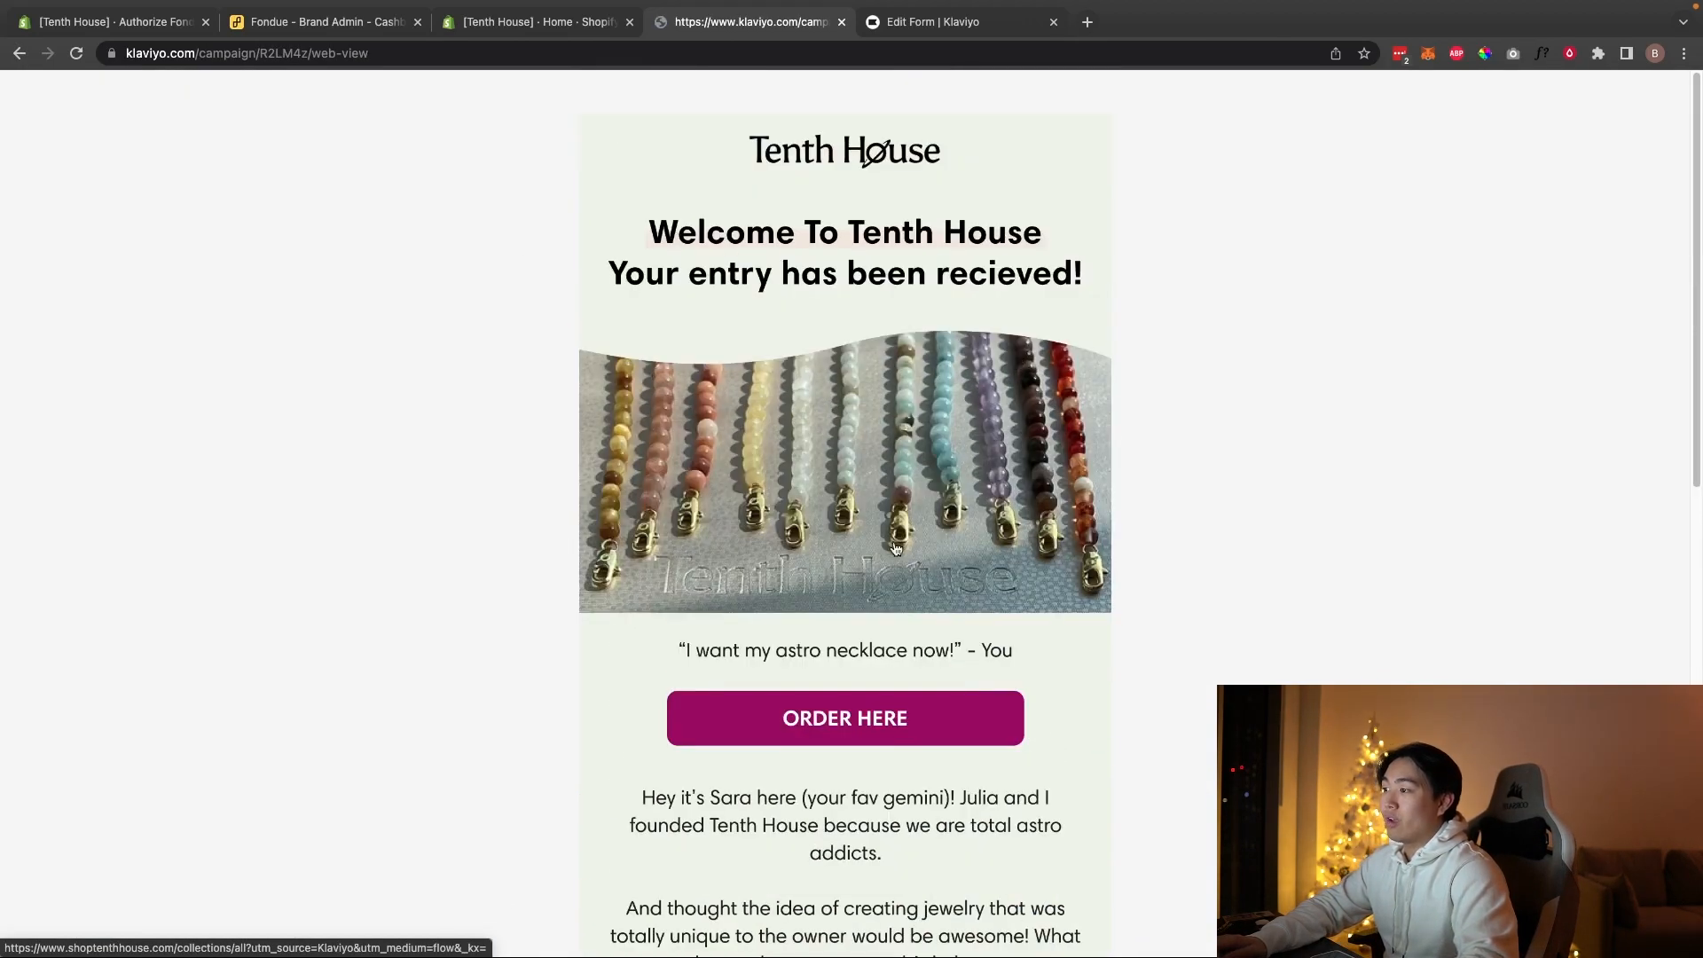
pyautogui.scroll(-1, 887, 497)
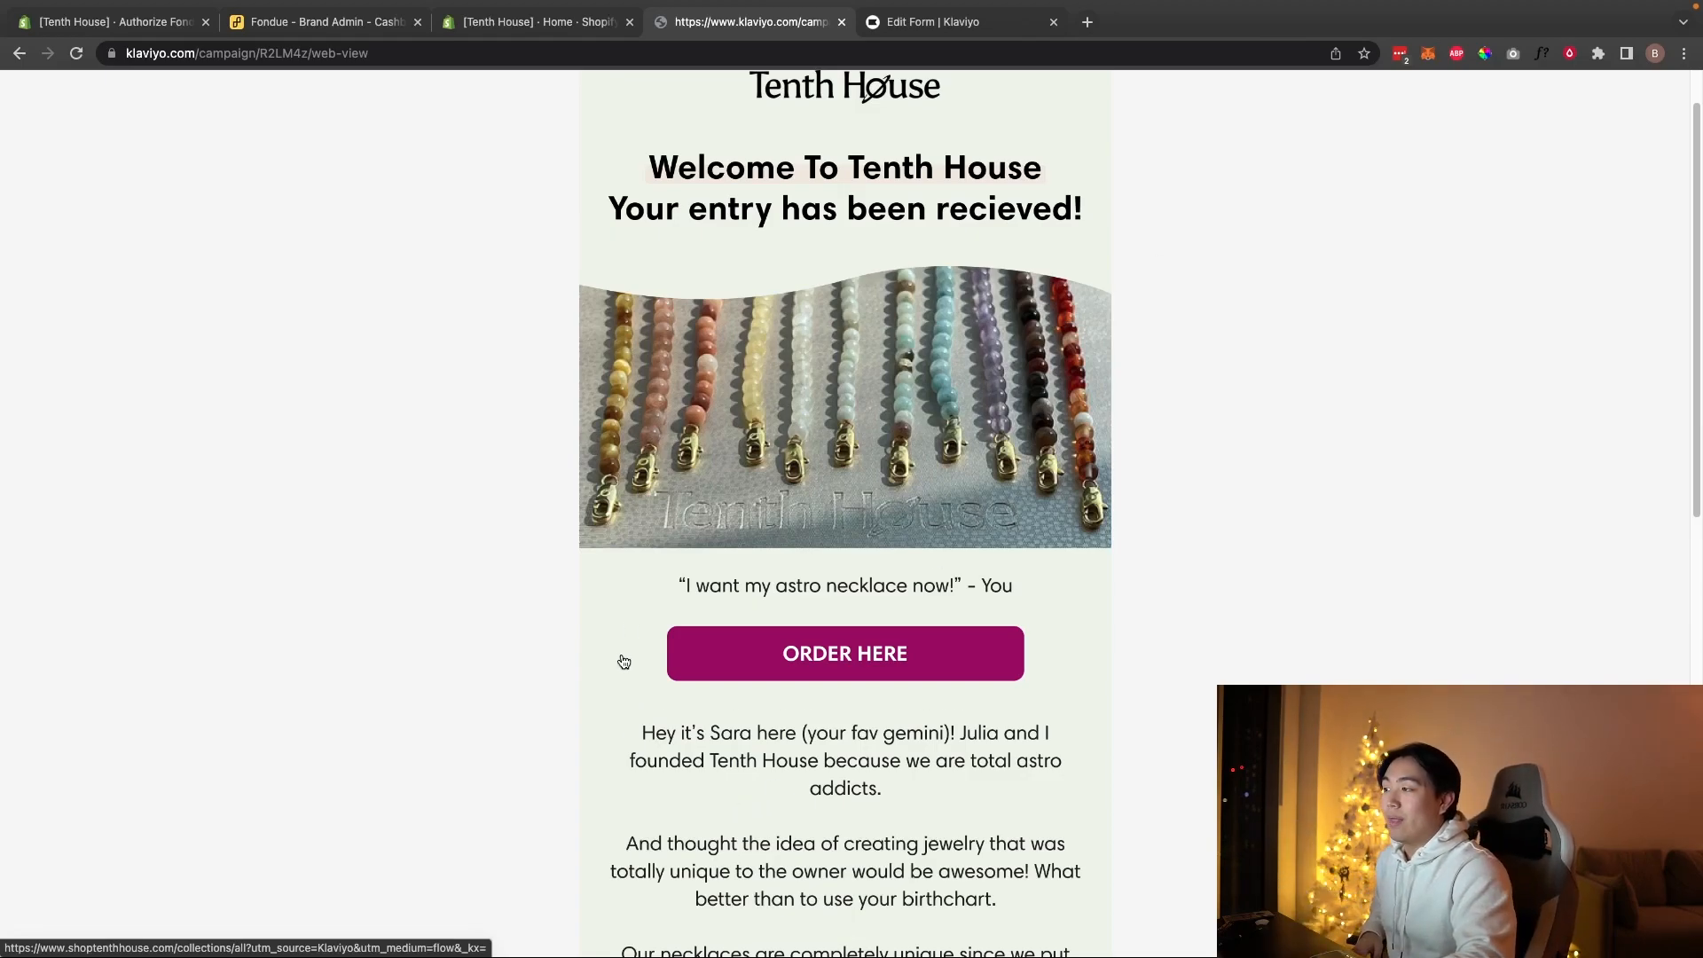
pyautogui.press('super+a')
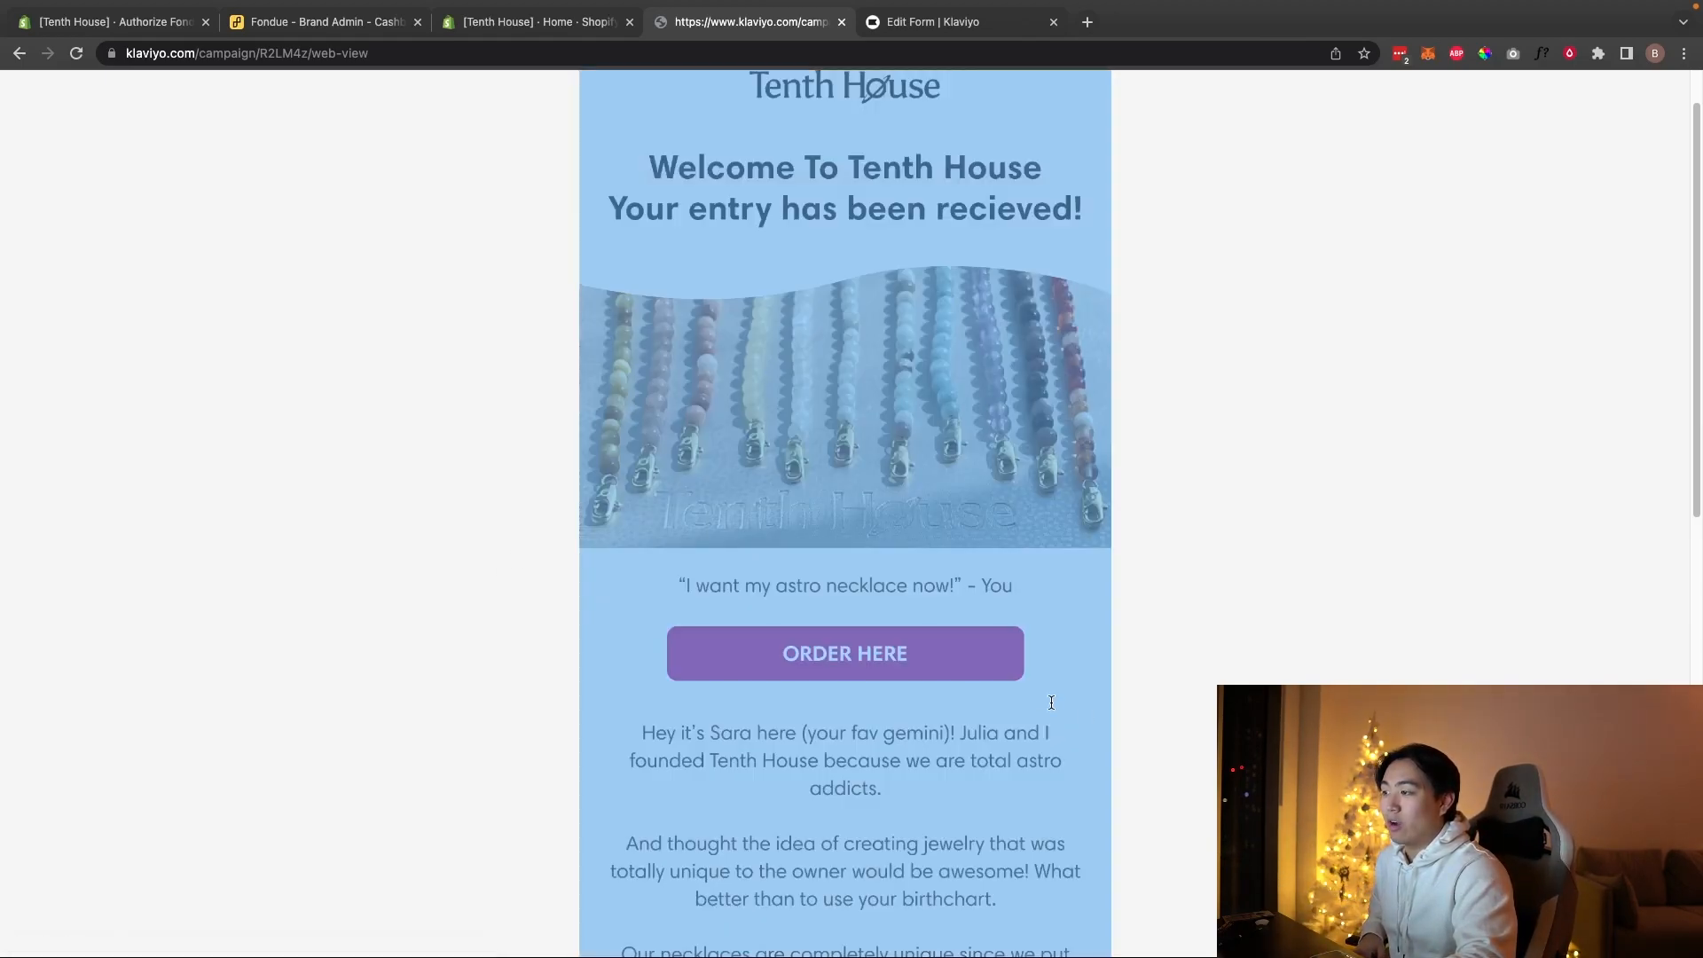
pyautogui.click(509, 577)
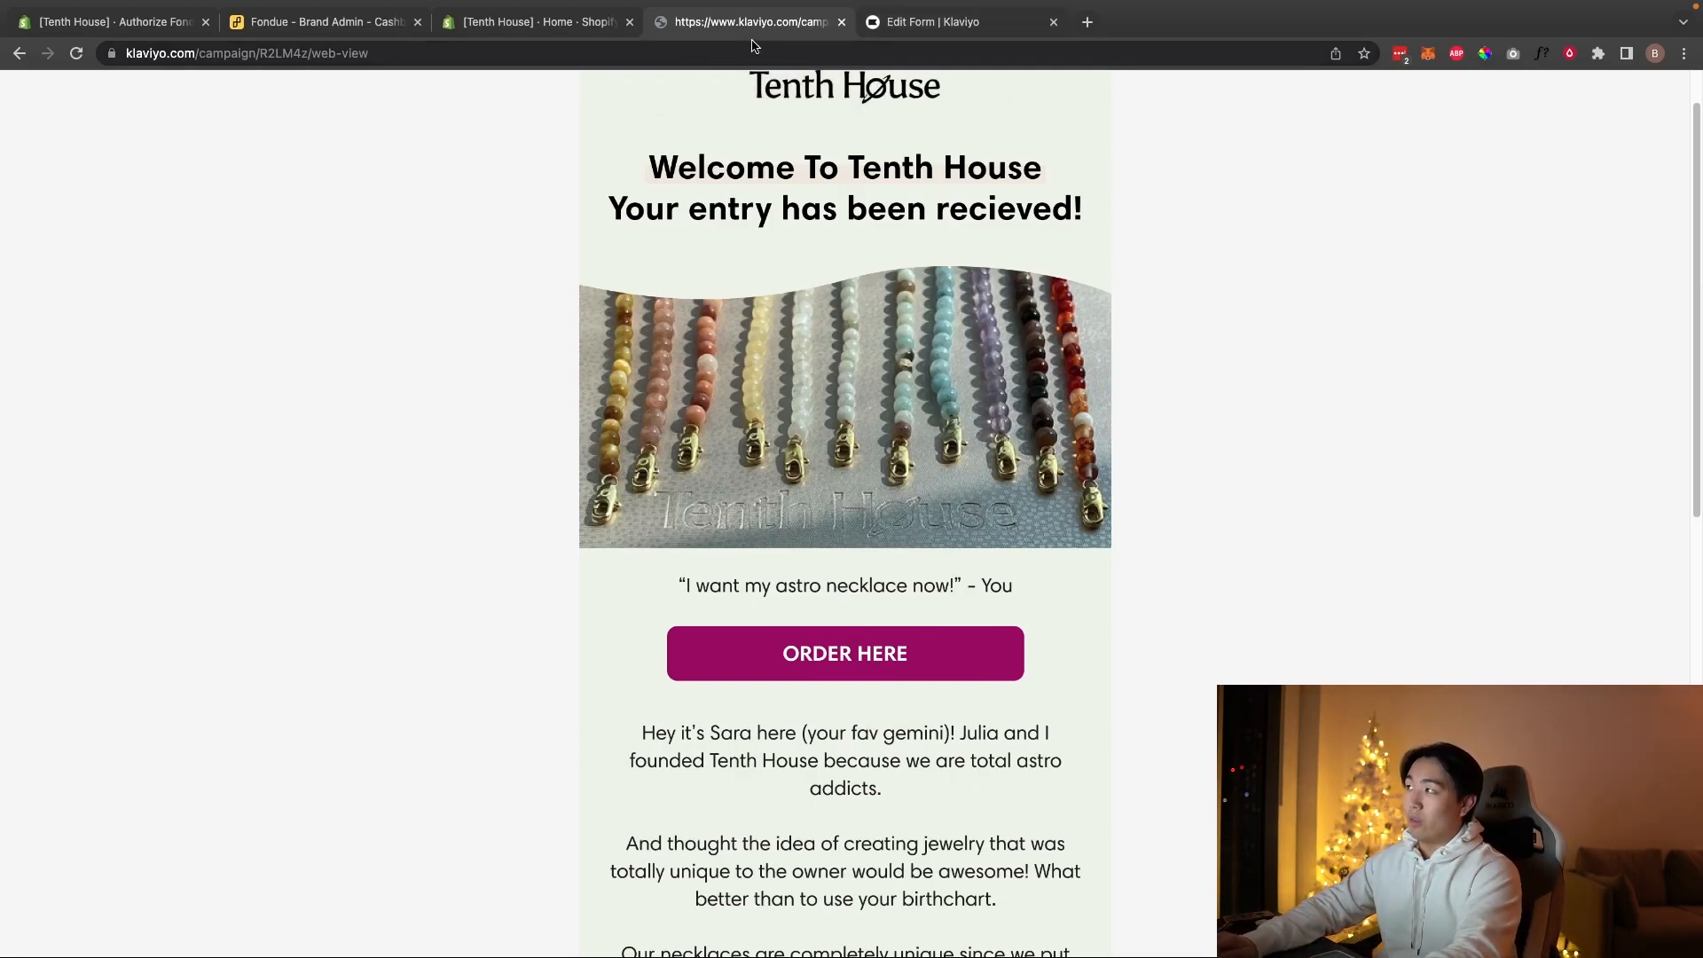
pyautogui.click(19, 53)
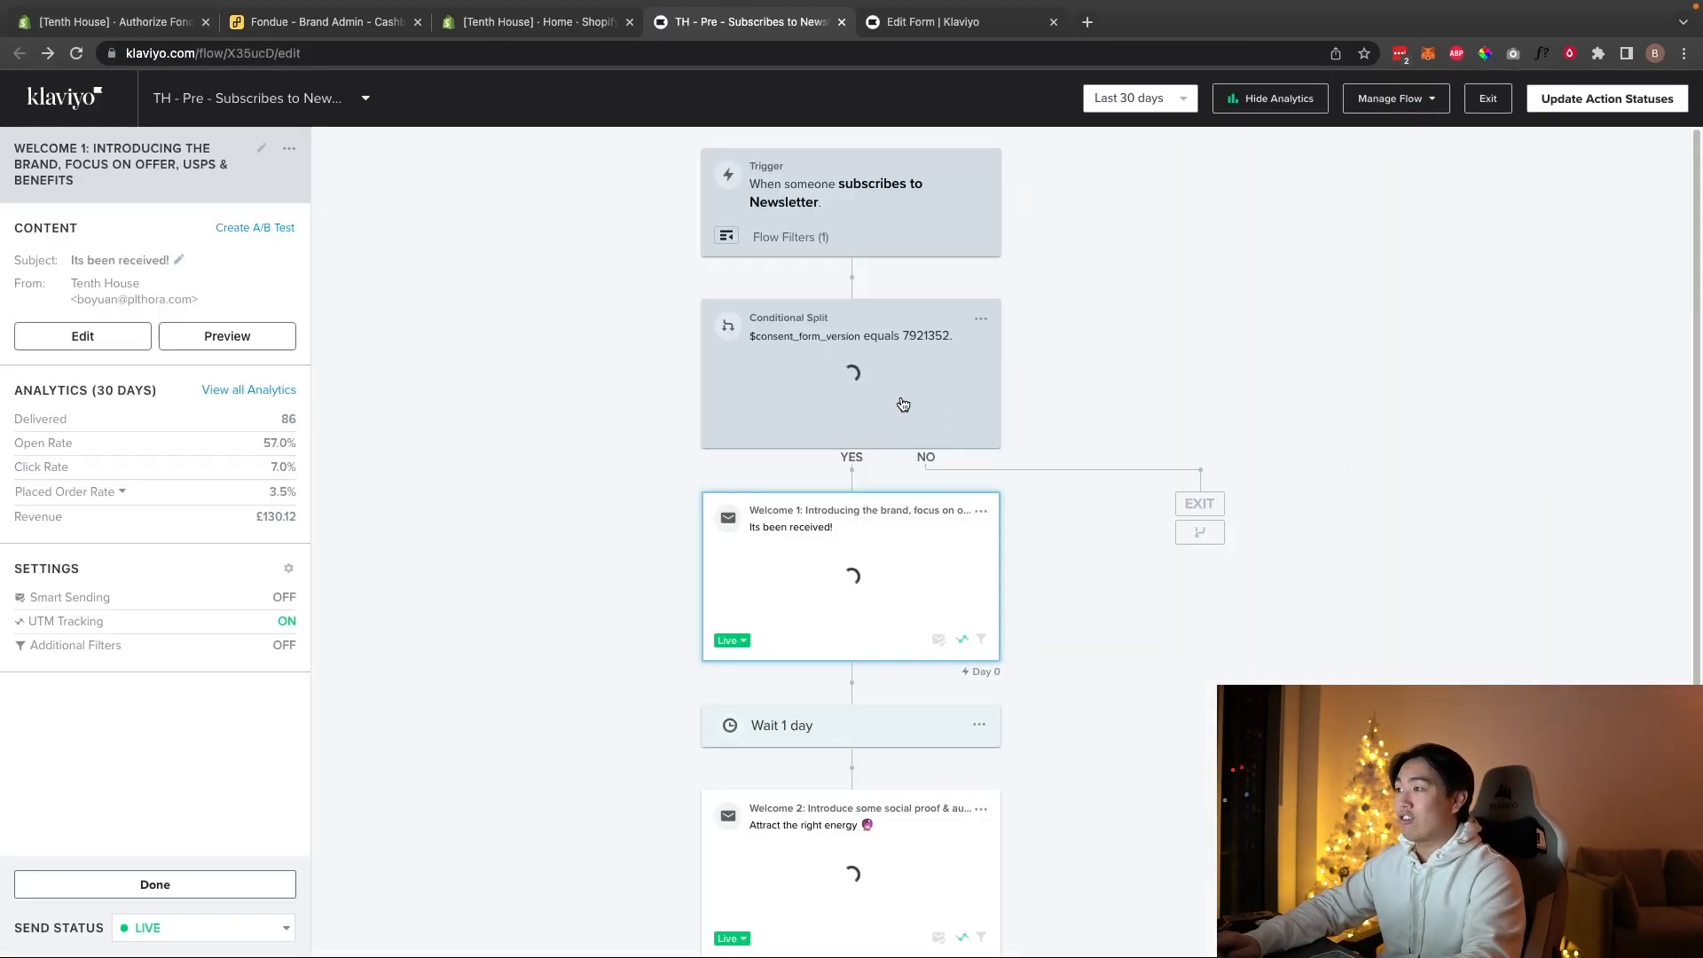
# Step: Delete the conditional split, choosing 'Delete the No path' so the Yes-path emails remain
pyautogui.click(980, 325)
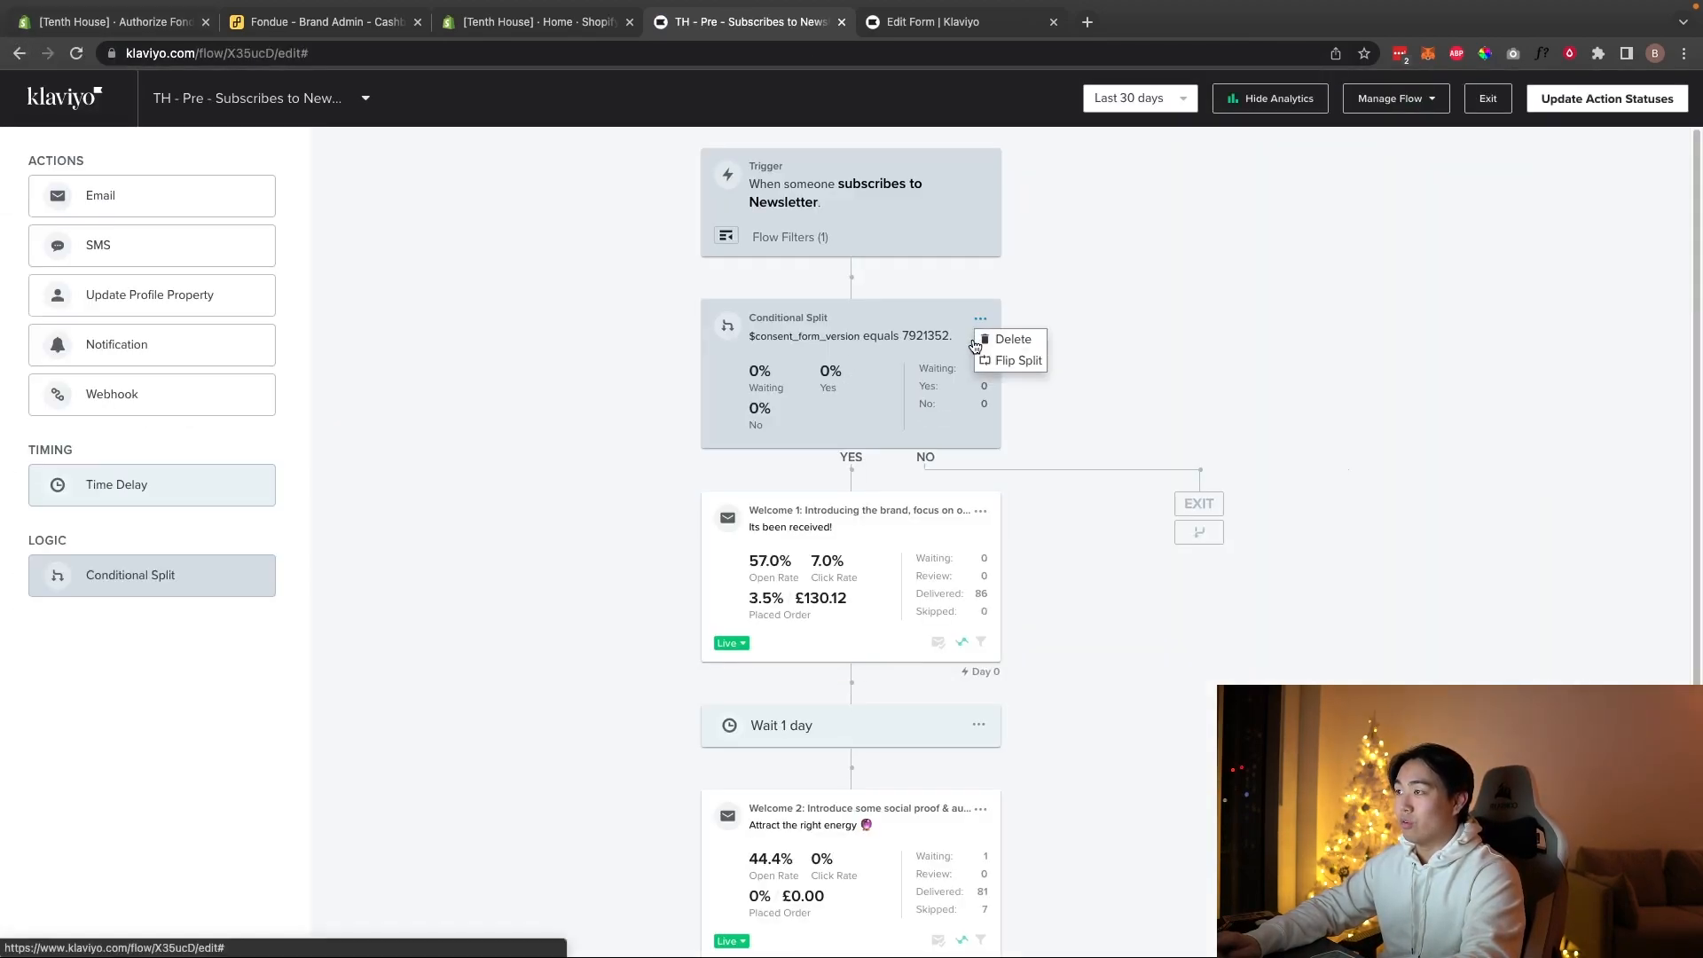
pyautogui.click(1001, 337)
pyautogui.click(887, 346)
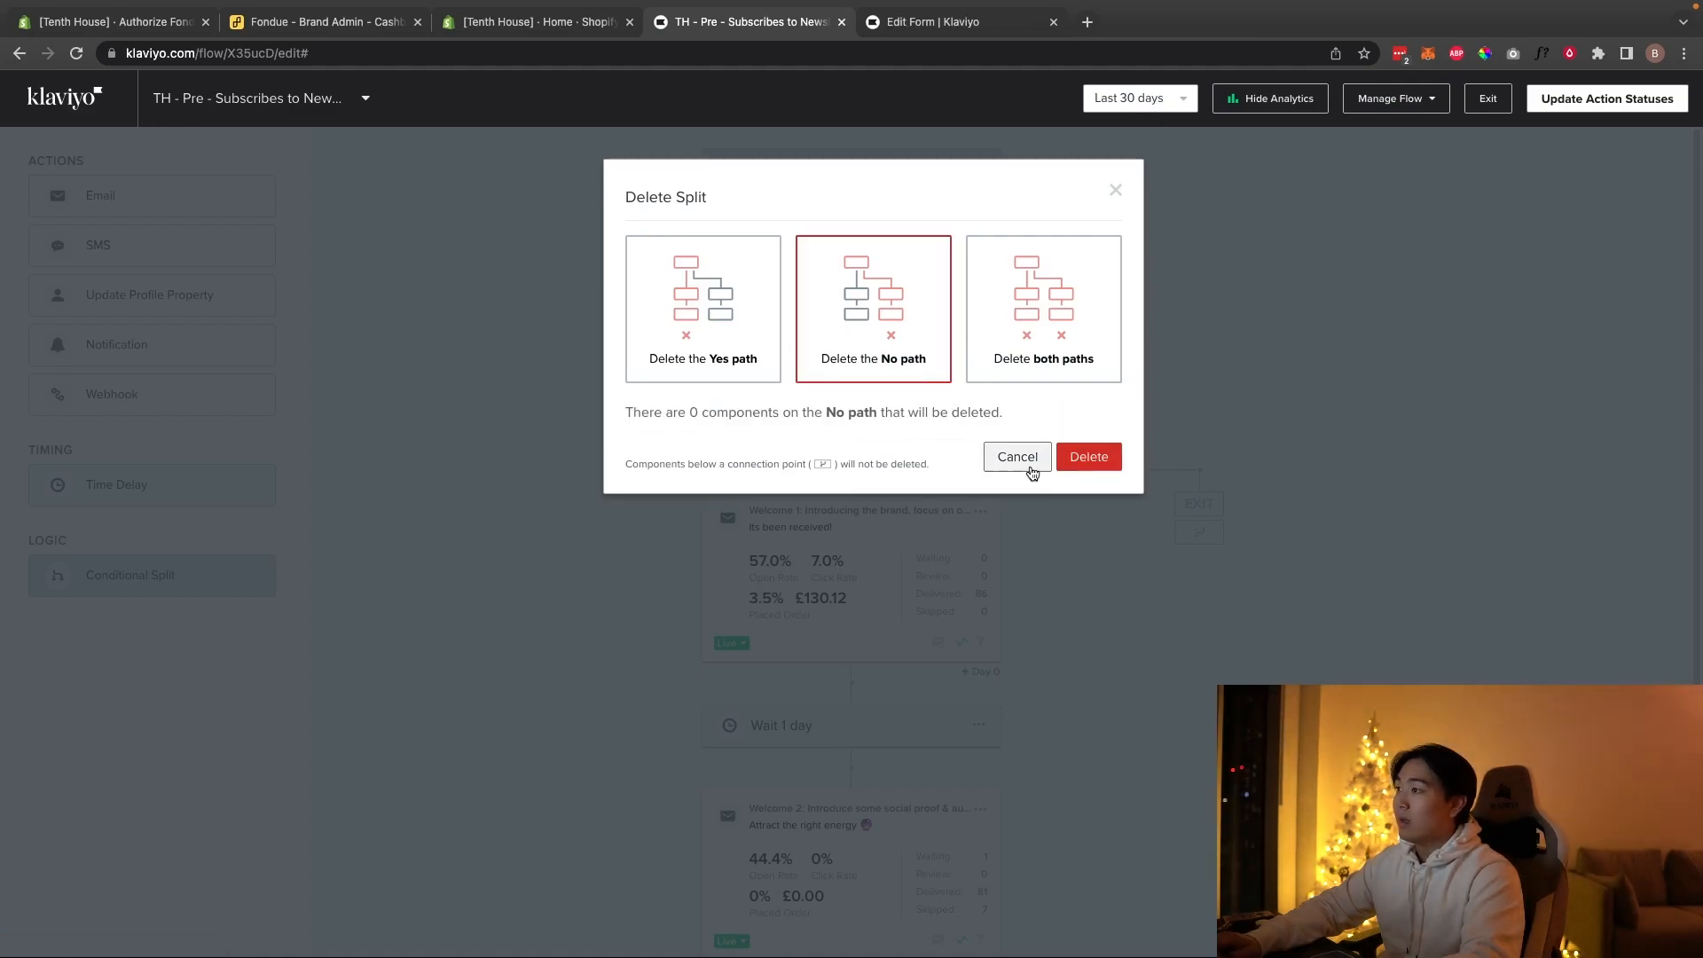
pyautogui.click(1089, 456)
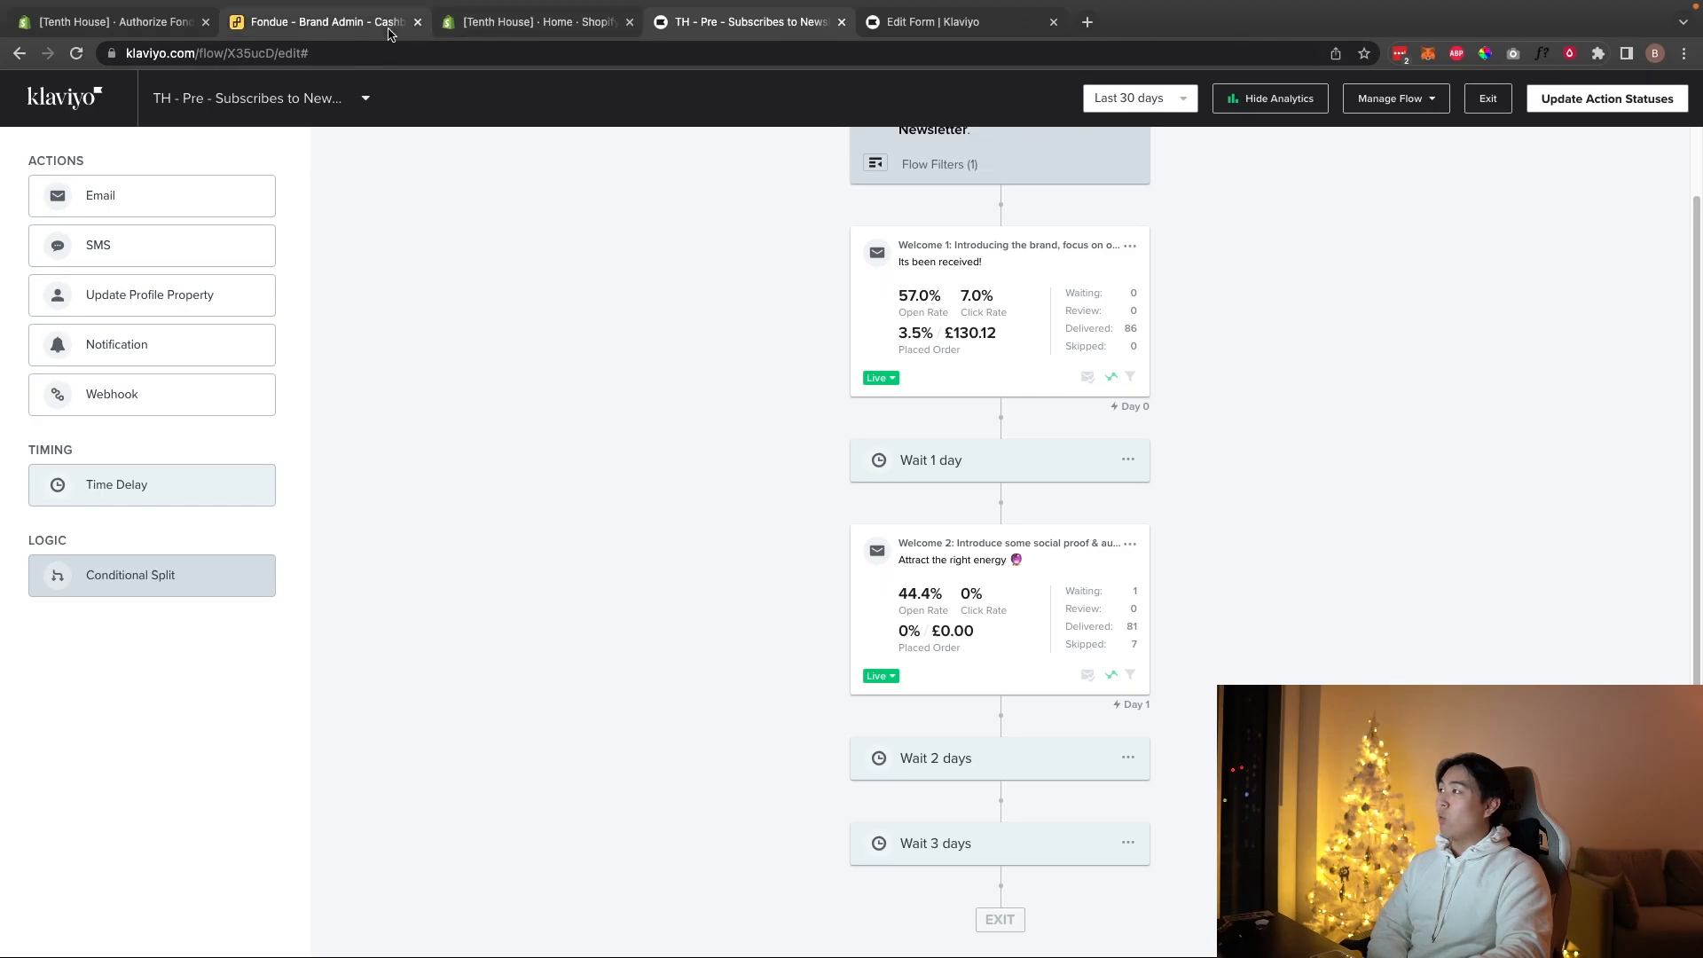
# Step: Open Fondue's cashback analytics and highlight the Visa Card amount under CashBack Selections
pyautogui.click(324, 21)
pyautogui.click(82, 337)
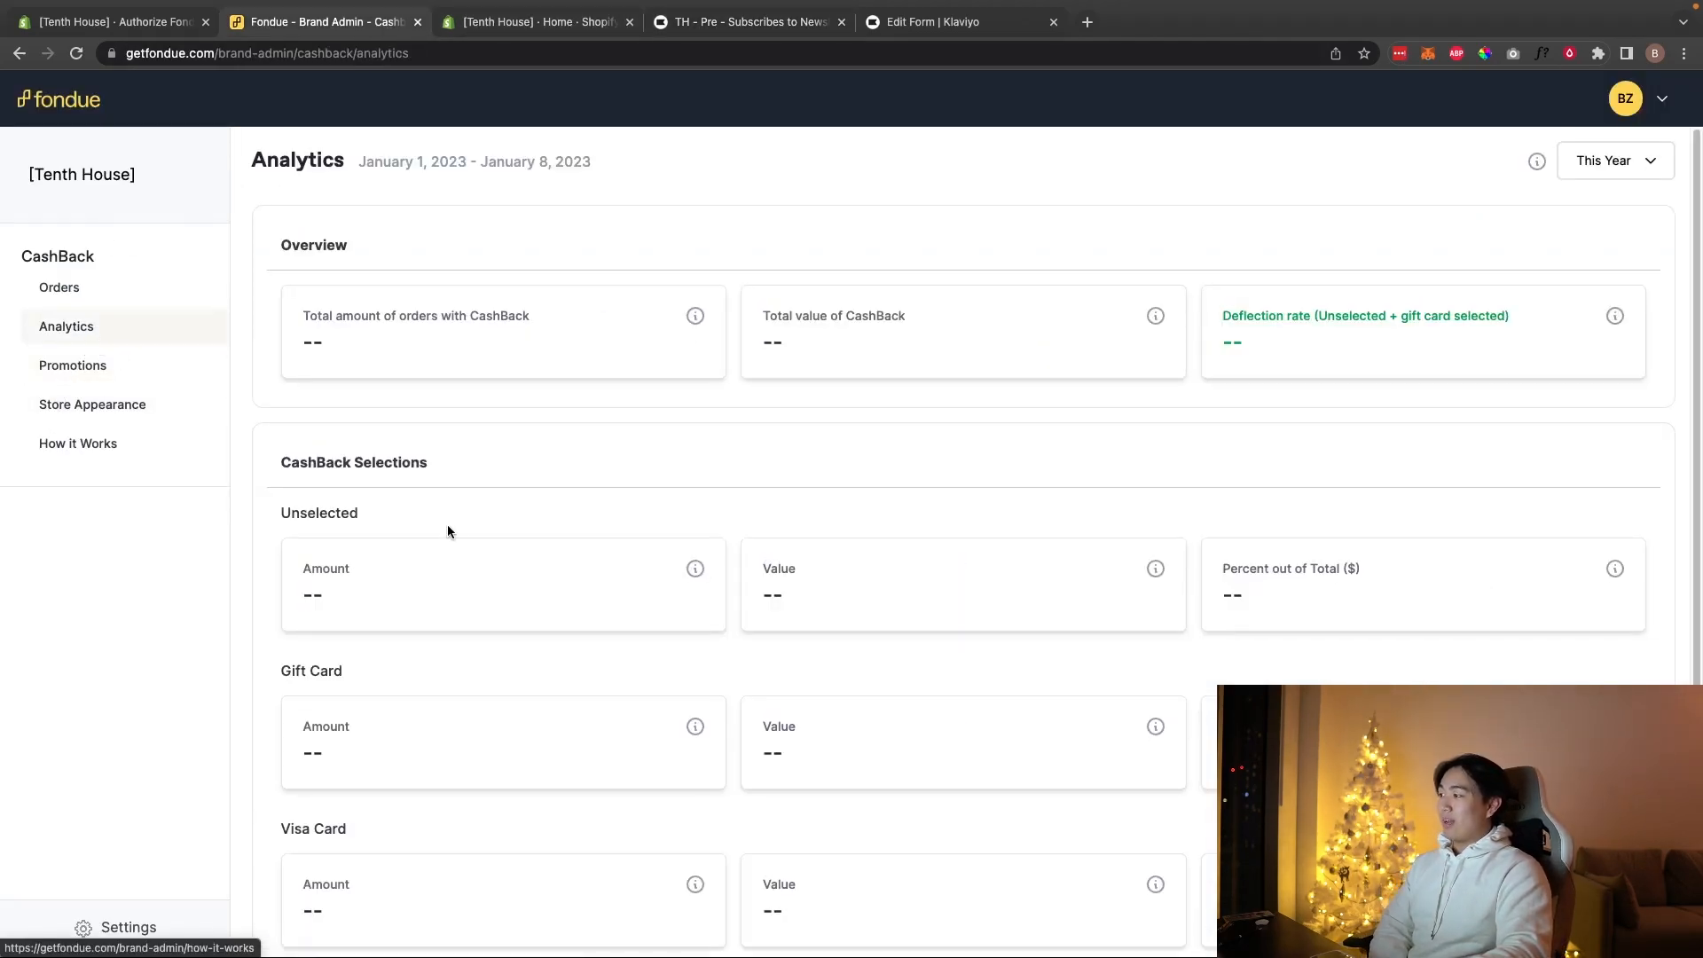
pyautogui.scroll(-1, 449, 529)
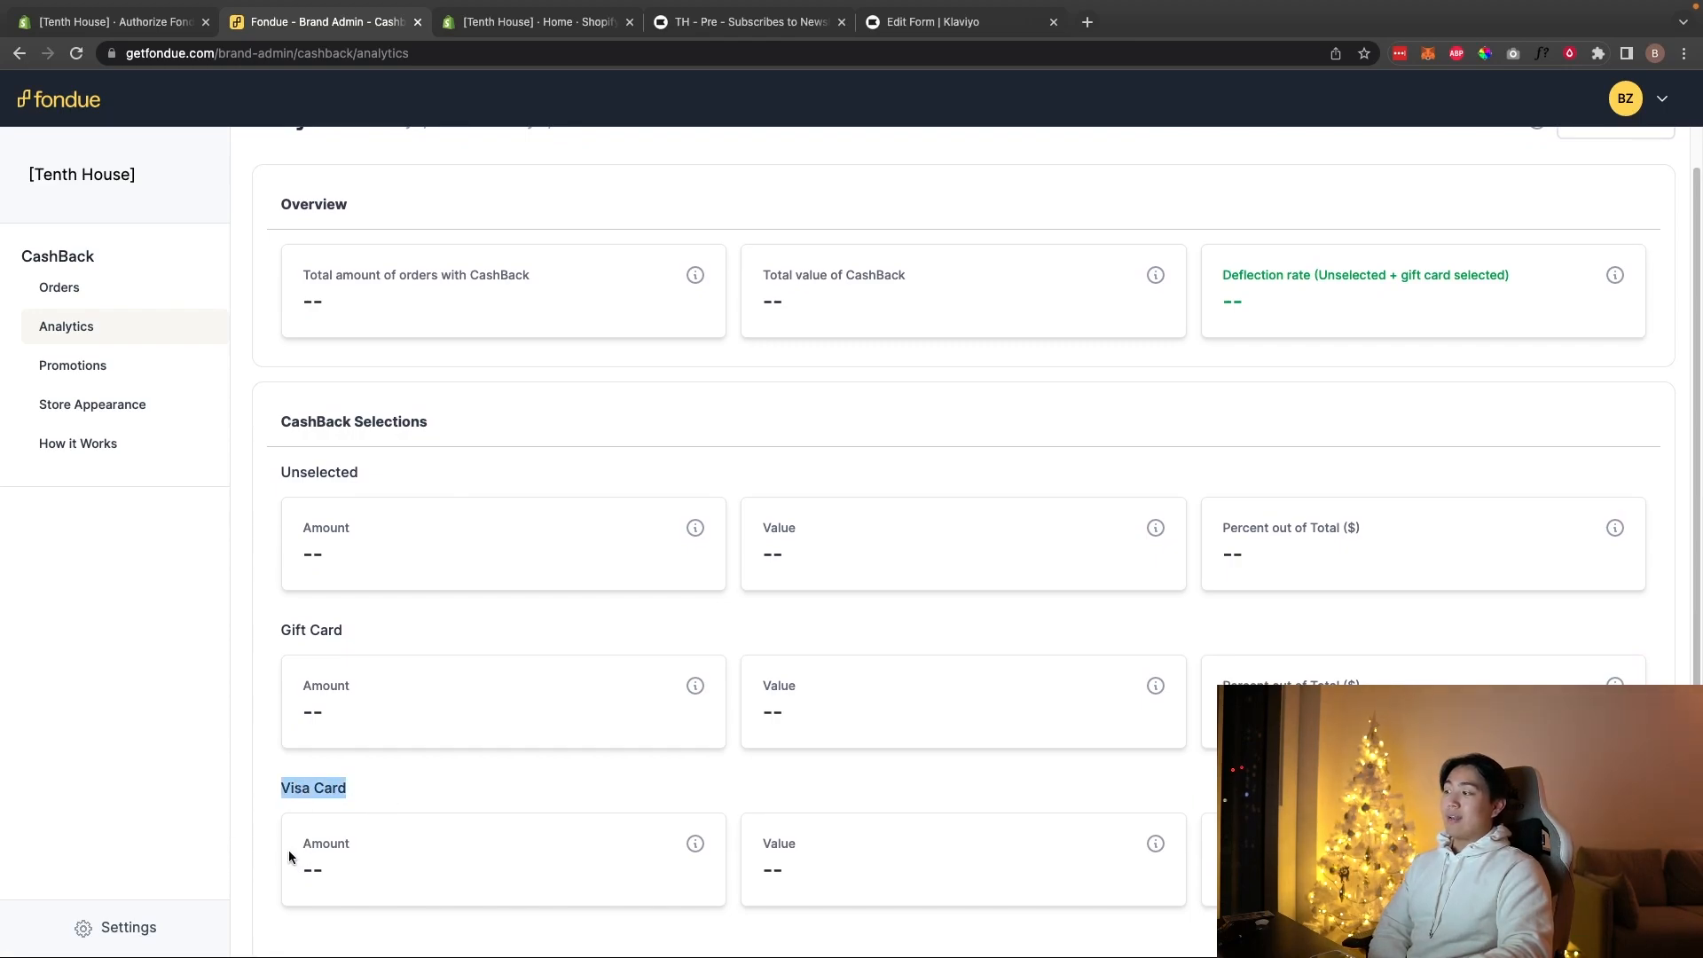
pyautogui.moveTo(296, 851); pyautogui.dragTo(384, 878)
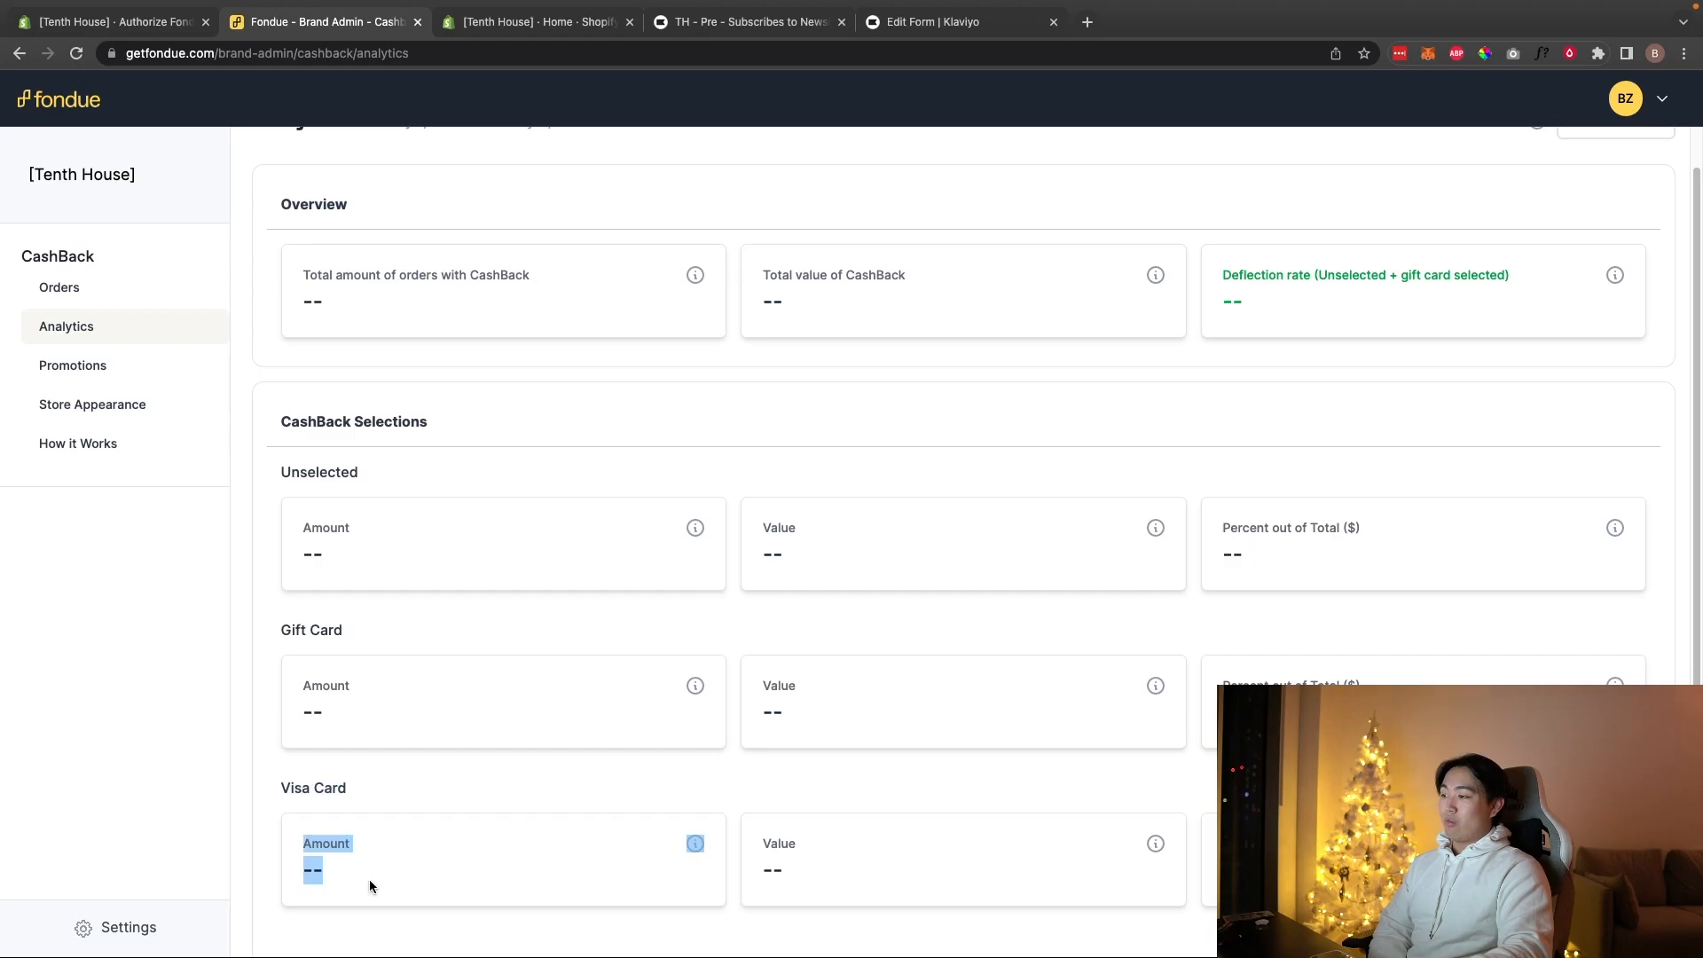
pyautogui.click(964, 31)
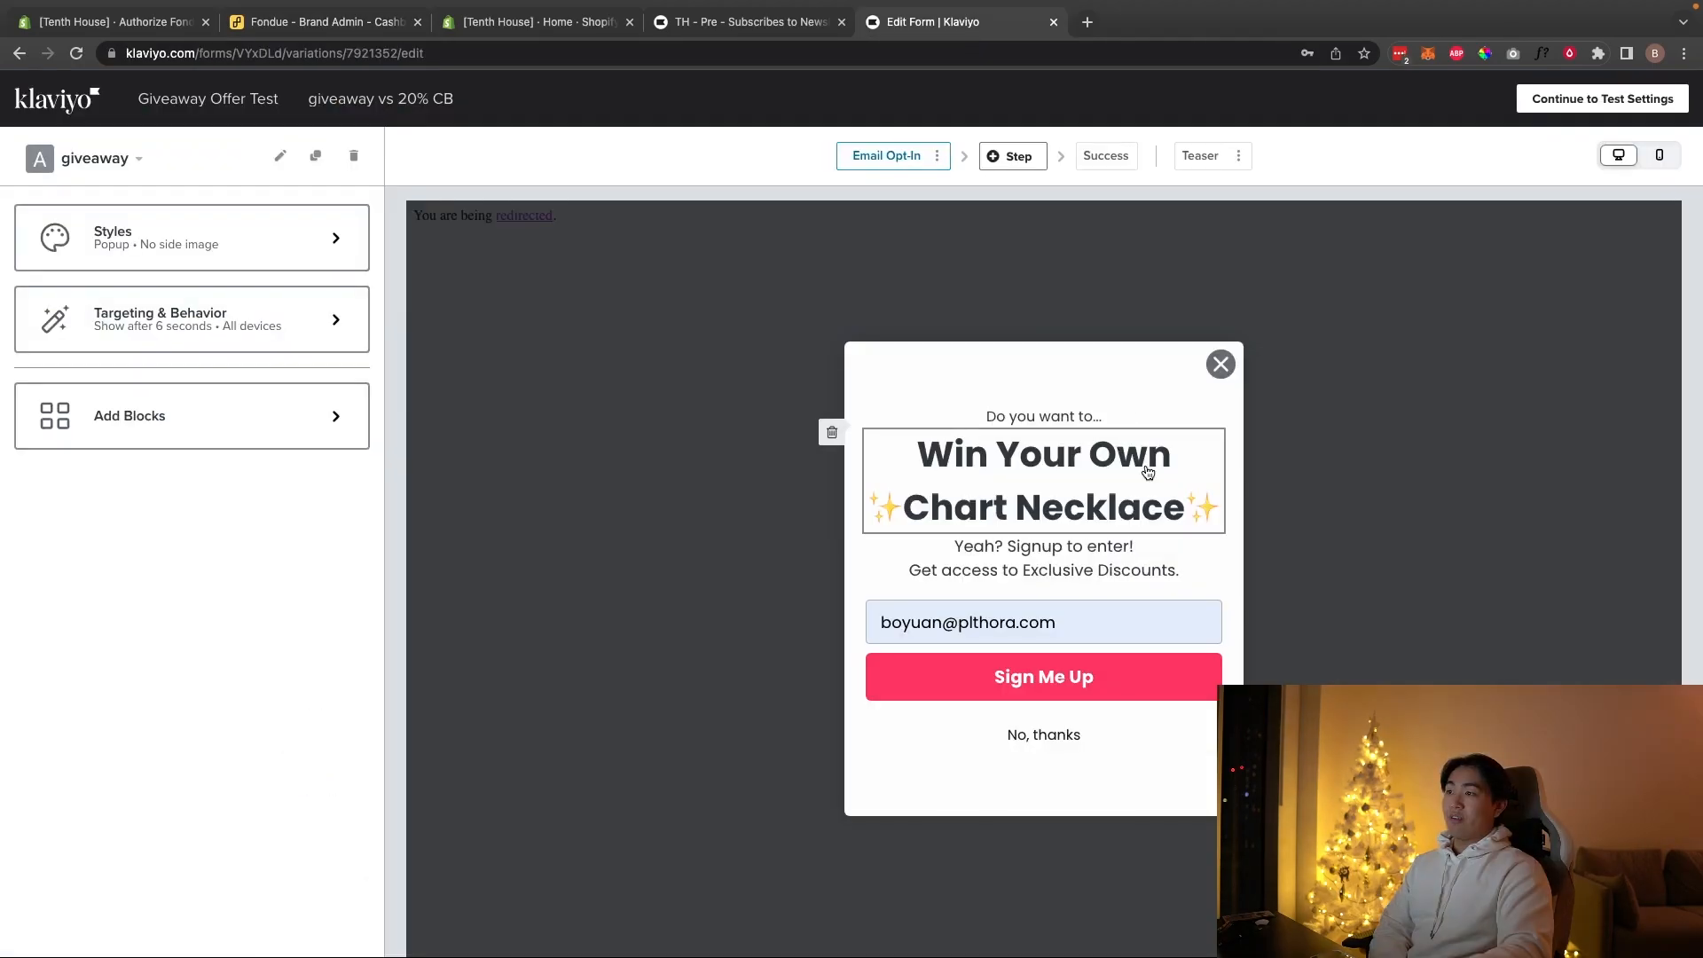
# Step: Switch back to the TH - Pre welcome flow tab
pyautogui.click(714, 30)
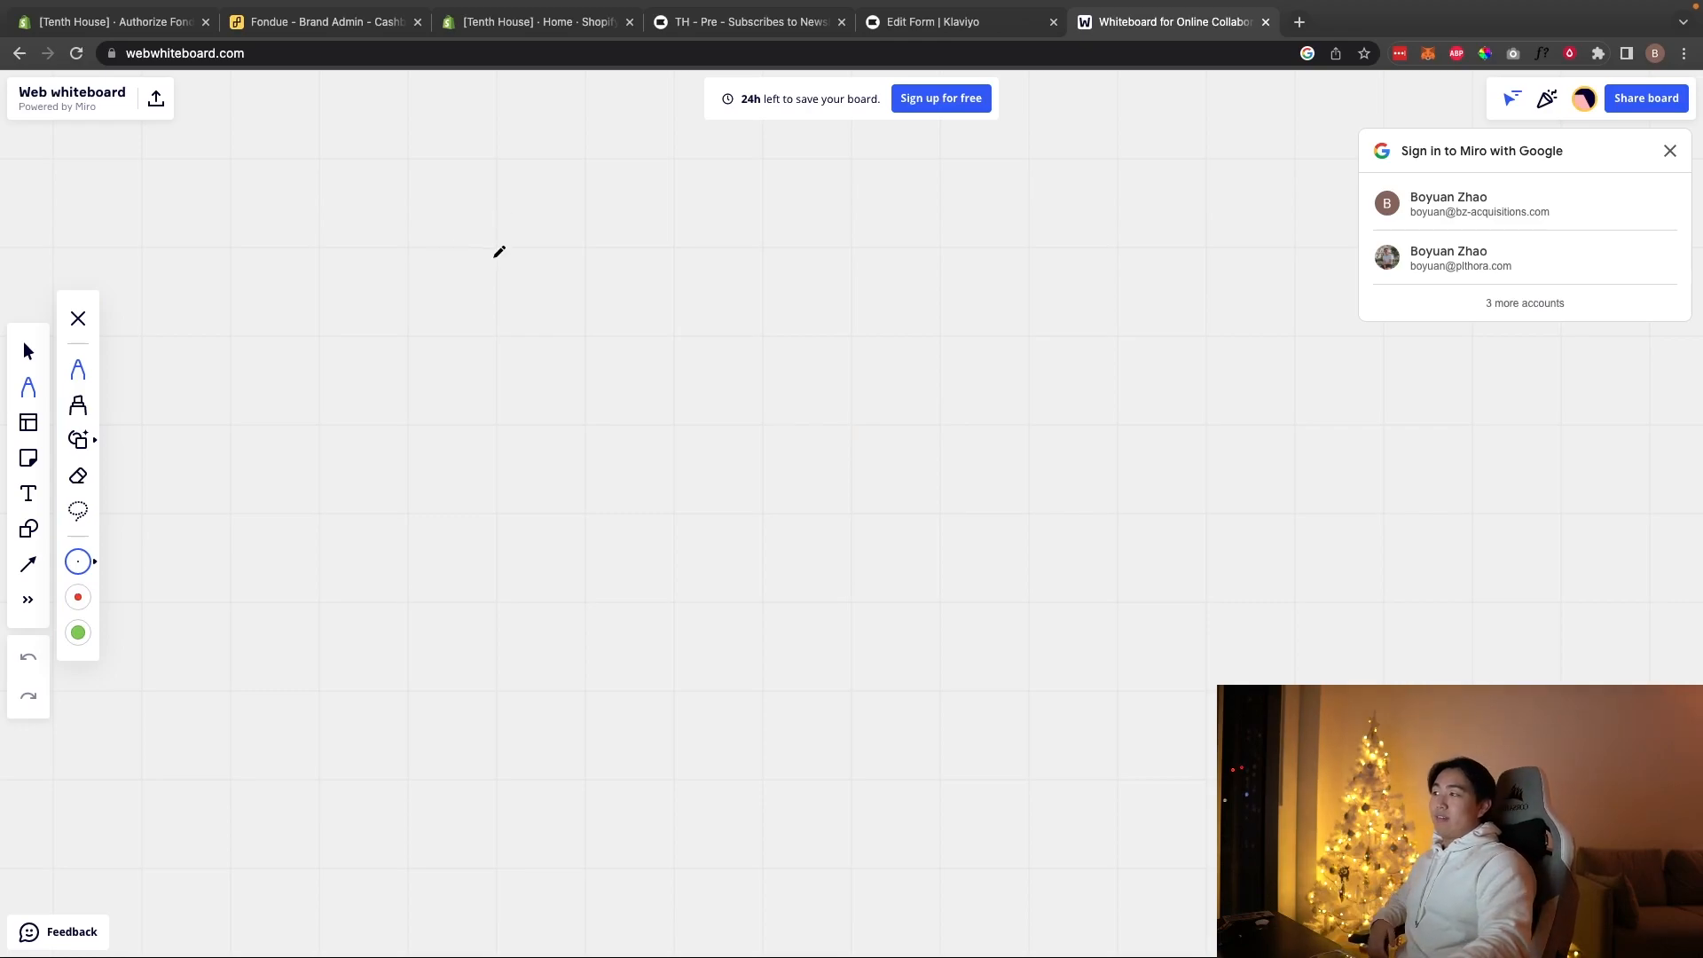
# Step: Handwrite 10% and 20% on the whiteboard with a vertical divider between them
pyautogui.moveTo(494, 258); pyautogui.dragTo(494, 291)
pyautogui.moveTo(602, 259); pyautogui.dragTo(591, 293)
pyautogui.click(609, 289)
pyautogui.moveTo(782, 257)
pyautogui.mouseDown()
pyautogui.moveTo(785, 284)
pyautogui.moveTo(840, 291)
pyautogui.mouseUp()
pyautogui.moveTo(690, 173); pyautogui.dragTo(665, 788)
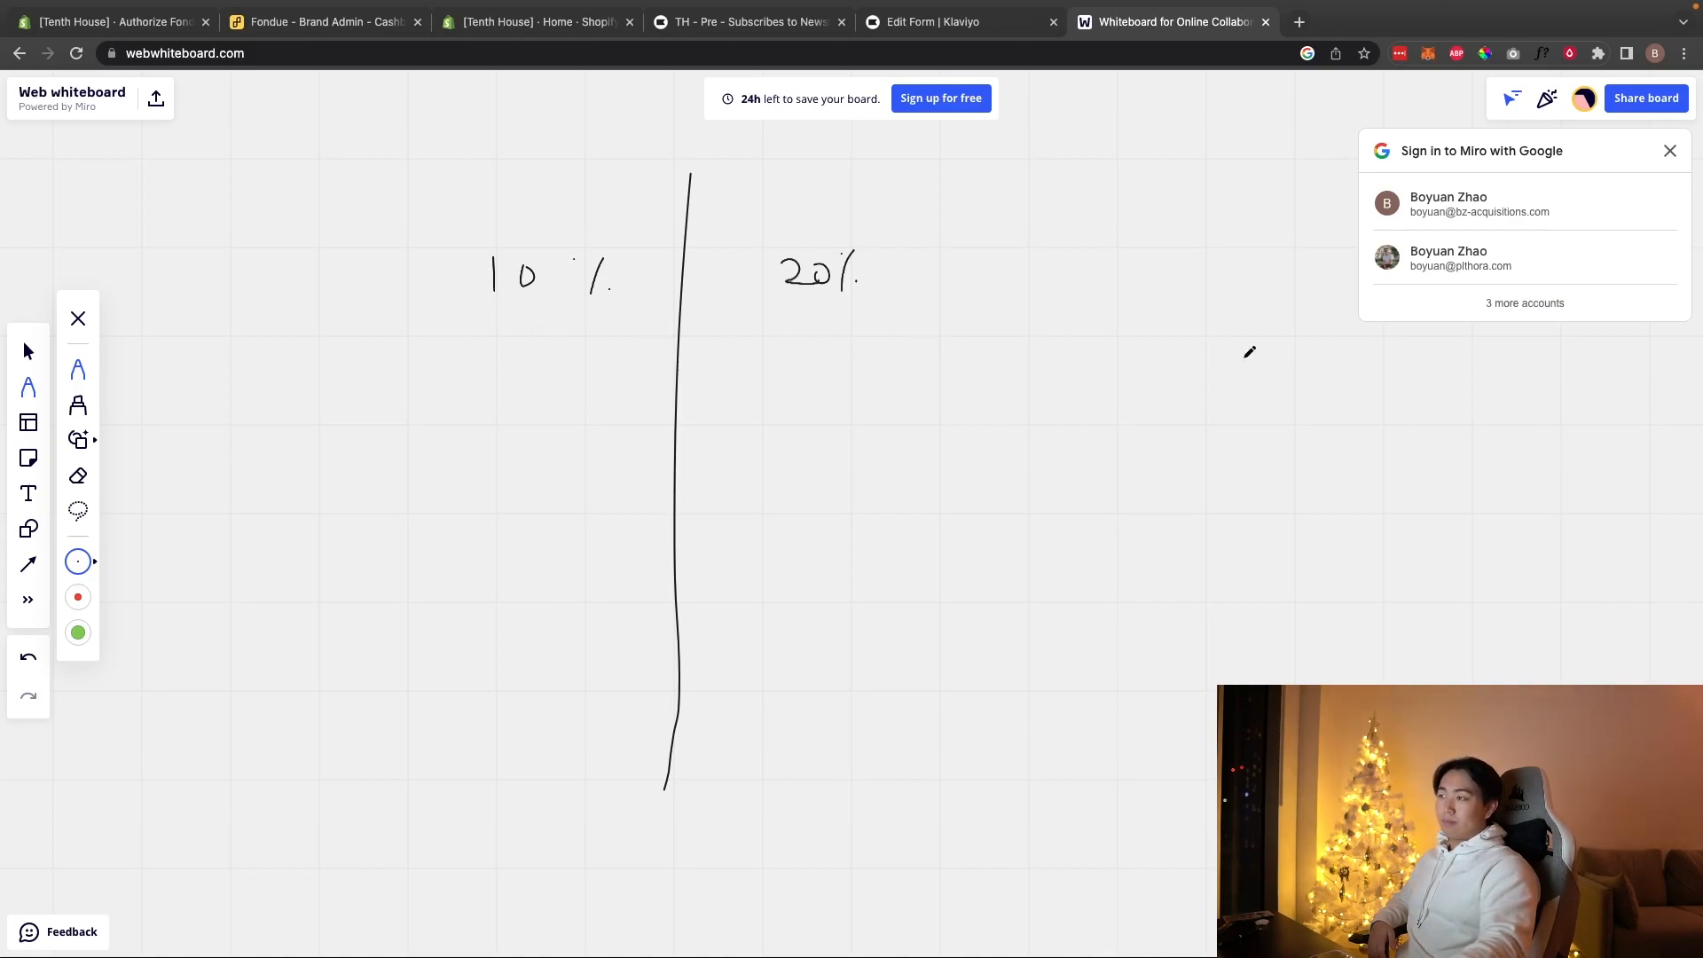
# Step: Dismiss the Google sign-in prompt, then write 50% and 10 → 25 to the right
pyautogui.click(1669, 151)
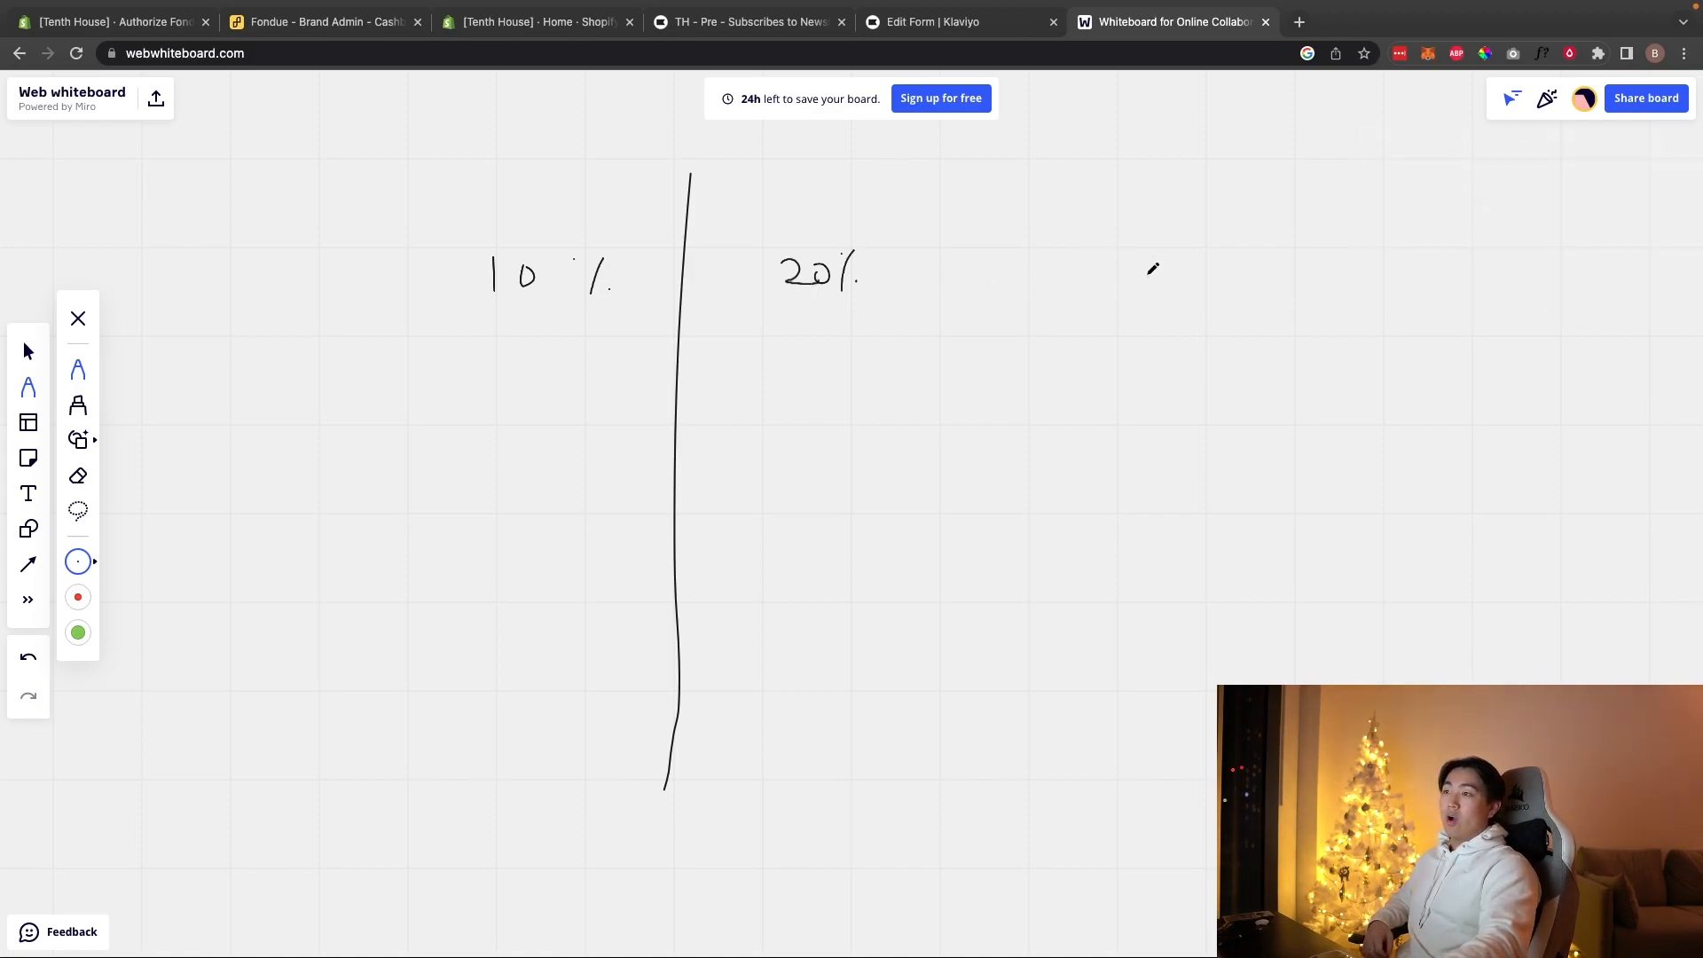
pyautogui.moveTo(1150, 275)
pyautogui.mouseDown()
pyautogui.moveTo(1169, 305)
pyautogui.moveTo(1206, 286)
pyautogui.mouseUp()
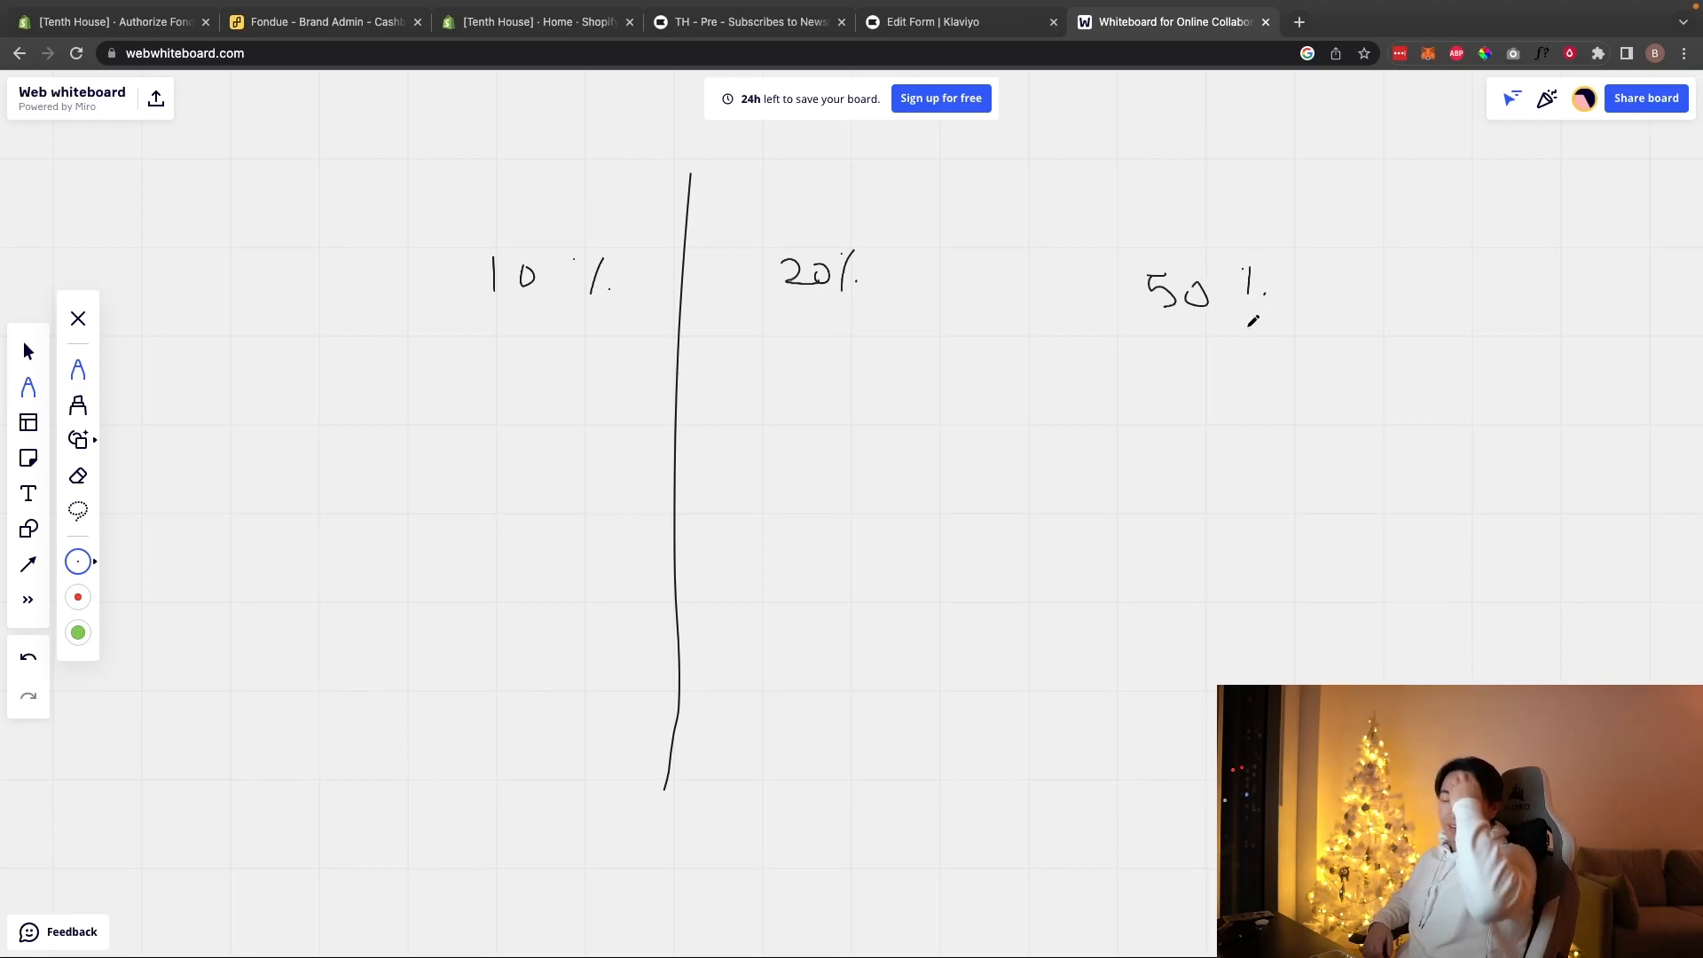
pyautogui.moveTo(1154, 389)
pyautogui.mouseDown()
pyautogui.moveTo(1156, 418)
pyautogui.moveTo(1182, 395)
pyautogui.moveTo(1362, 396)
pyautogui.moveTo(1343, 415)
pyautogui.mouseUp()
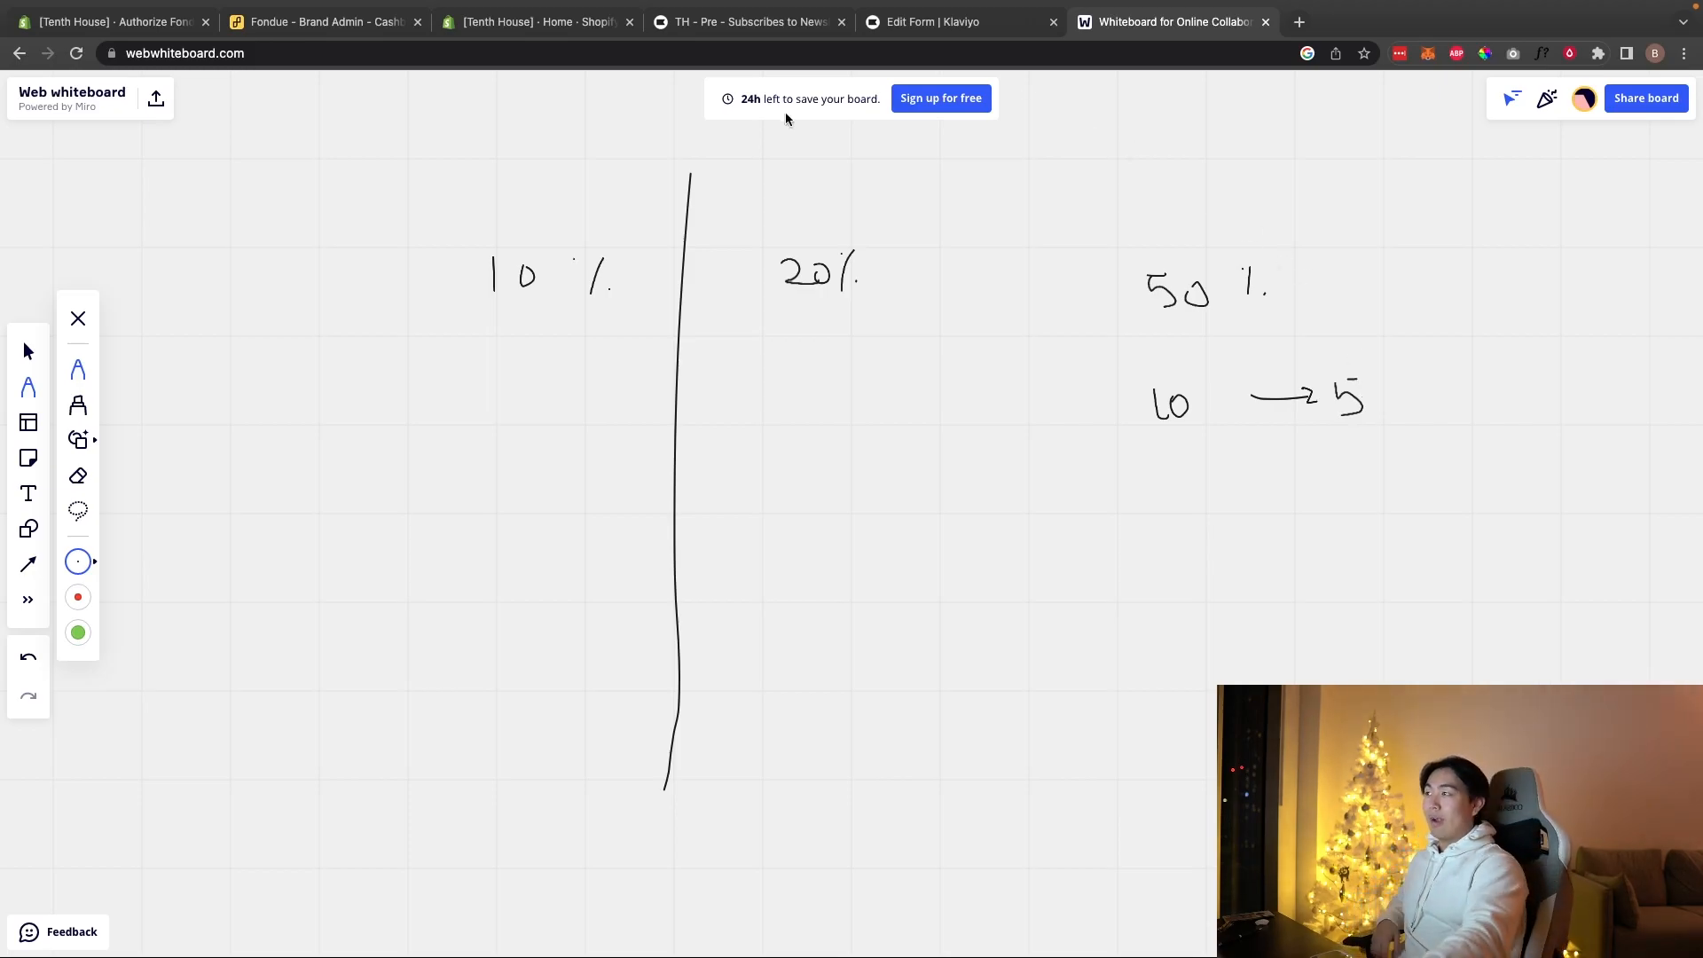
pyautogui.click(327, 22)
# Step: Highlight the Gift Card heading in Fondue's cashback selections, then clear the highlight
pyautogui.moveTo(260, 645); pyautogui.dragTo(301, 636)
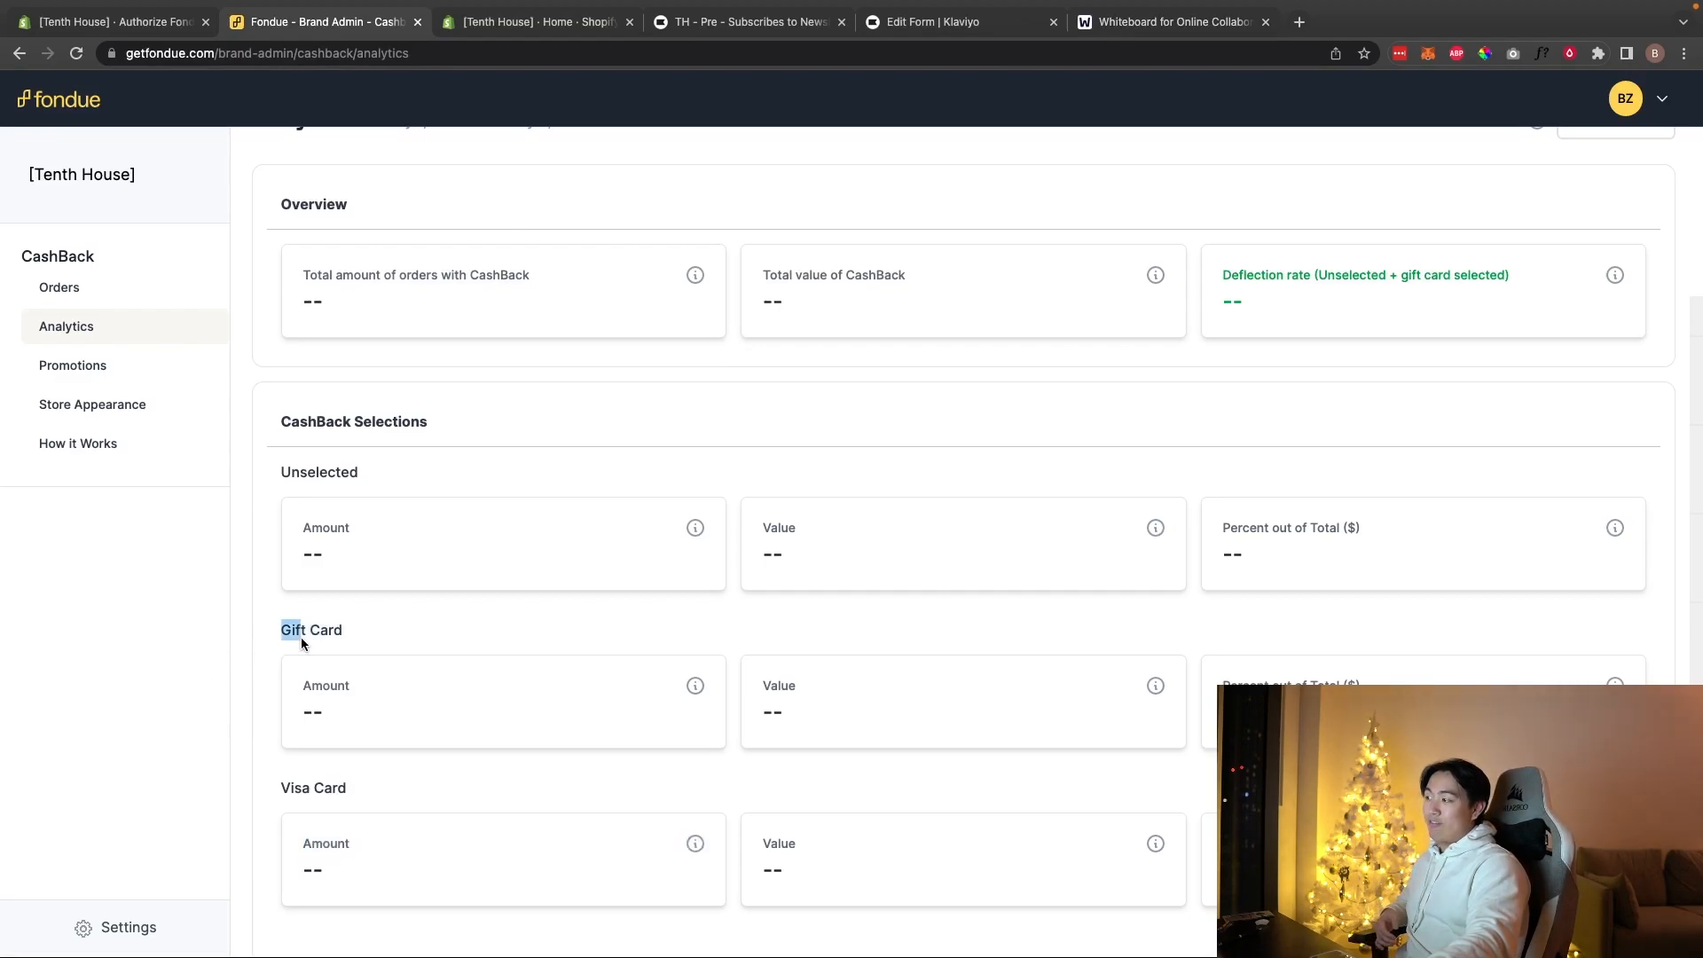
pyautogui.click(481, 641)
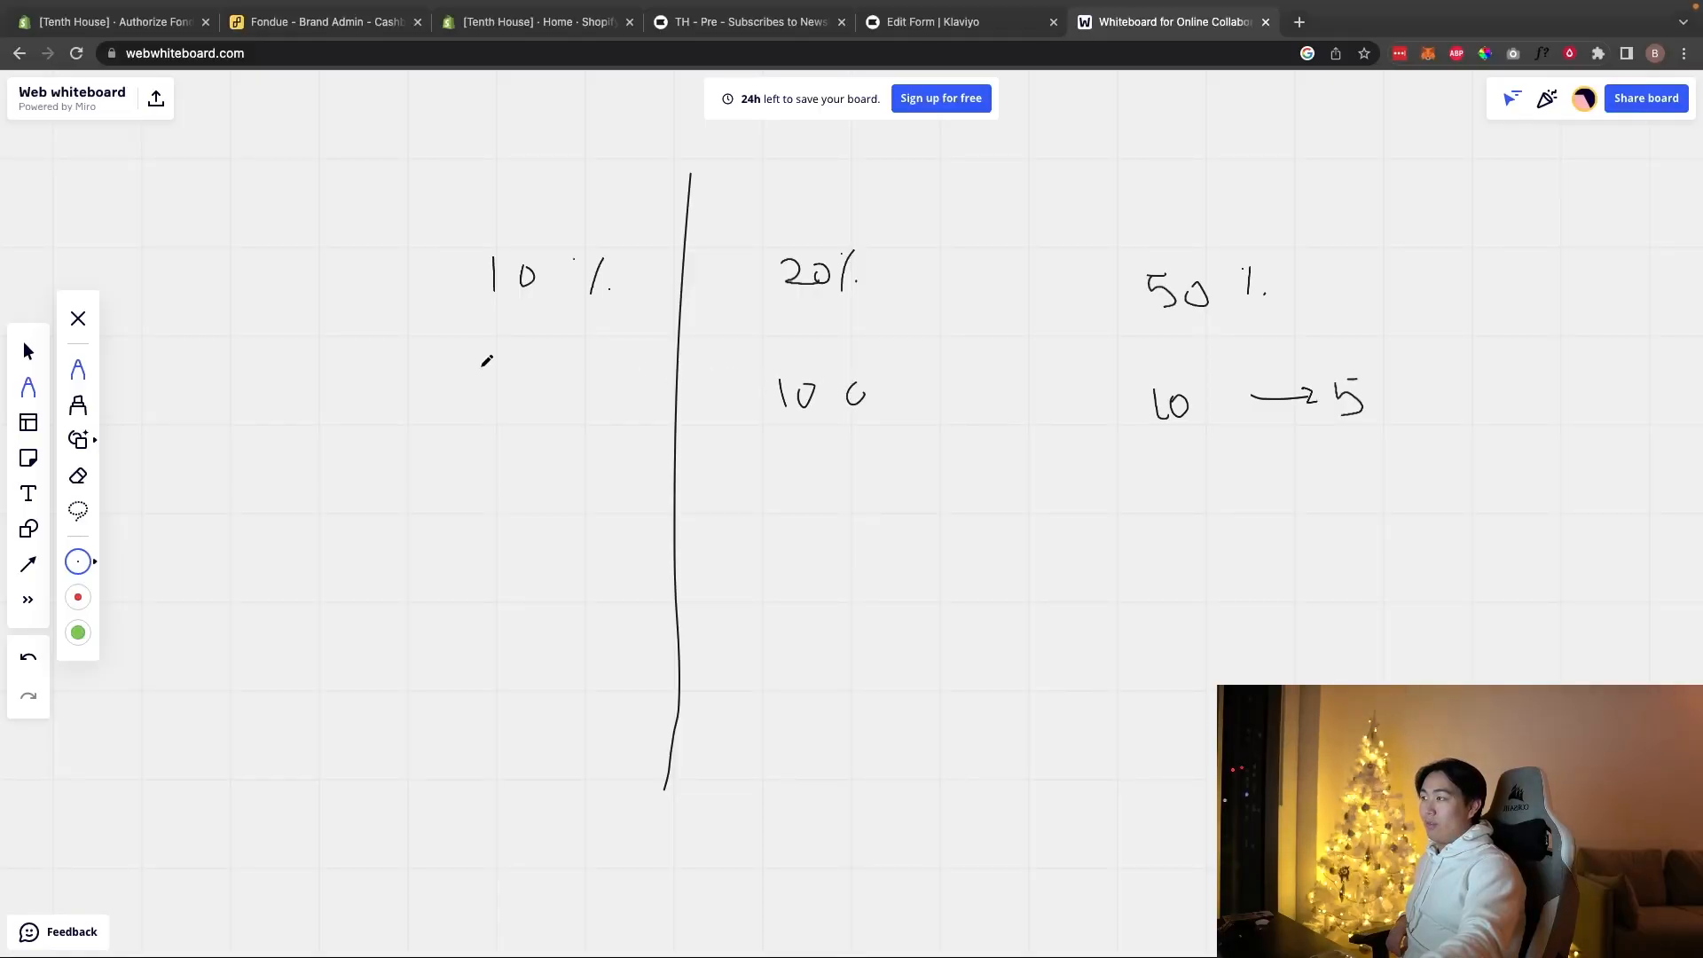
# Step: Write 100 and −10 under the 10% column, and 100 and −20 under the 20% column
pyautogui.moveTo(536, 371)
pyautogui.mouseDown()
pyautogui.moveTo(530, 394)
pyautogui.moveTo(539, 372)
pyautogui.mouseUp()
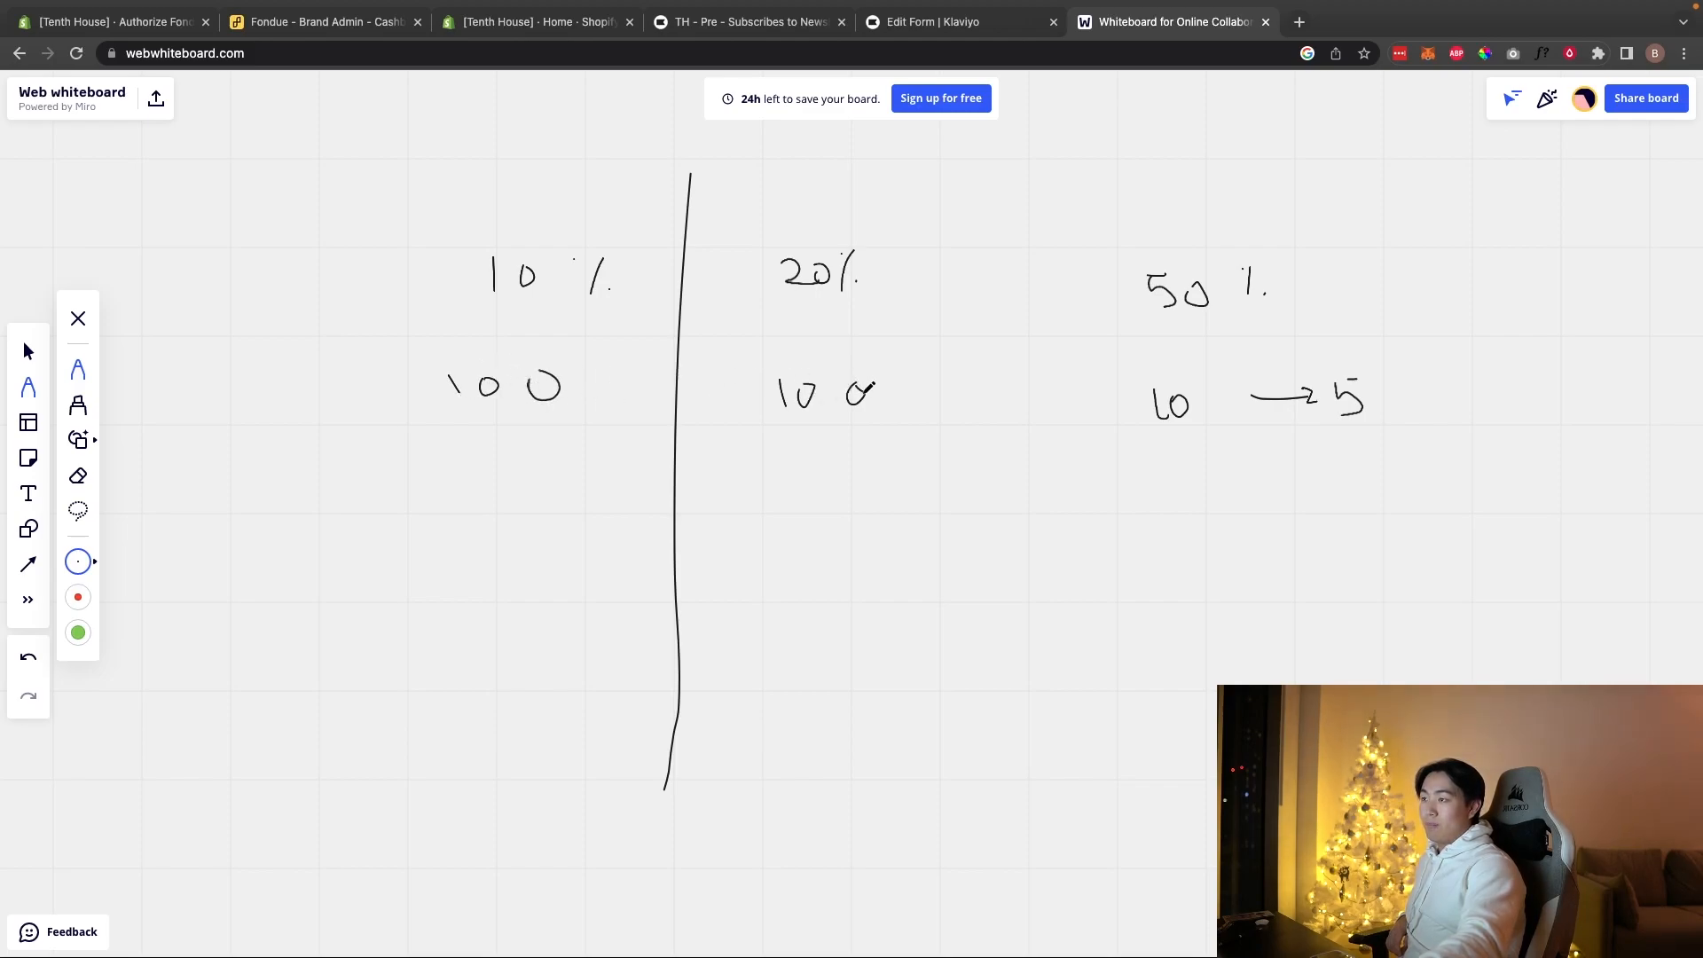
pyautogui.moveTo(417, 495); pyautogui.dragTo(551, 489)
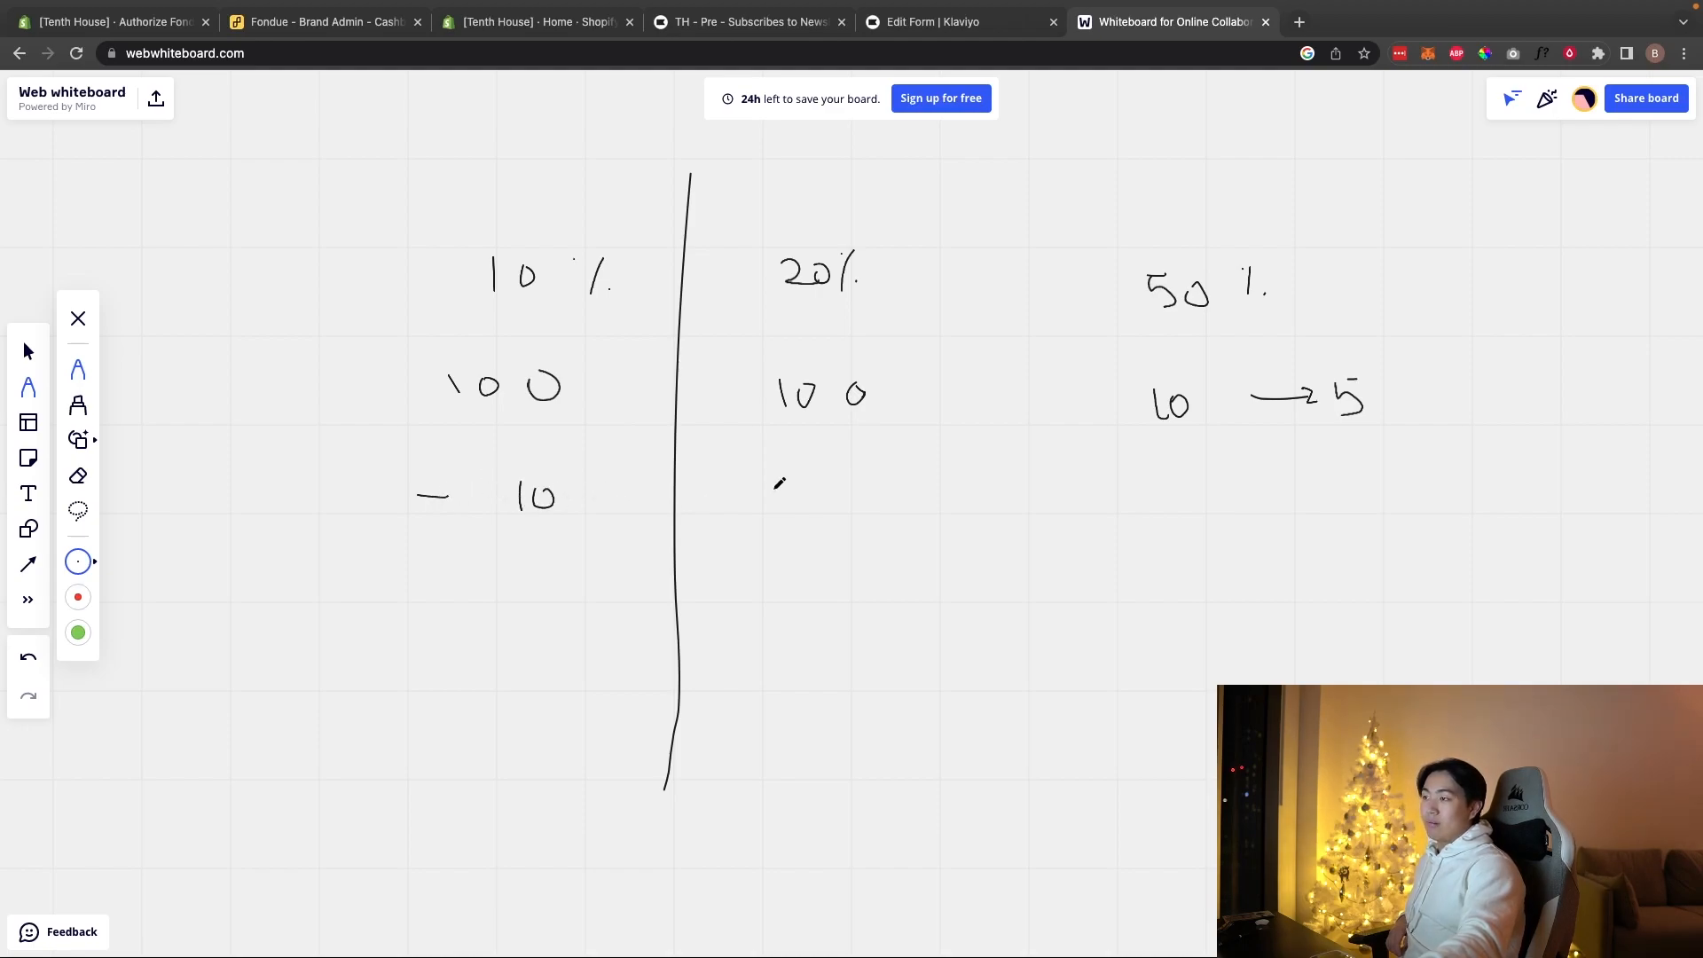
pyautogui.moveTo(728, 497); pyautogui.dragTo(807, 504)
pyautogui.moveTo(827, 480)
pyautogui.mouseDown()
pyautogui.moveTo(817, 493)
pyautogui.moveTo(826, 480)
pyautogui.mouseUp()
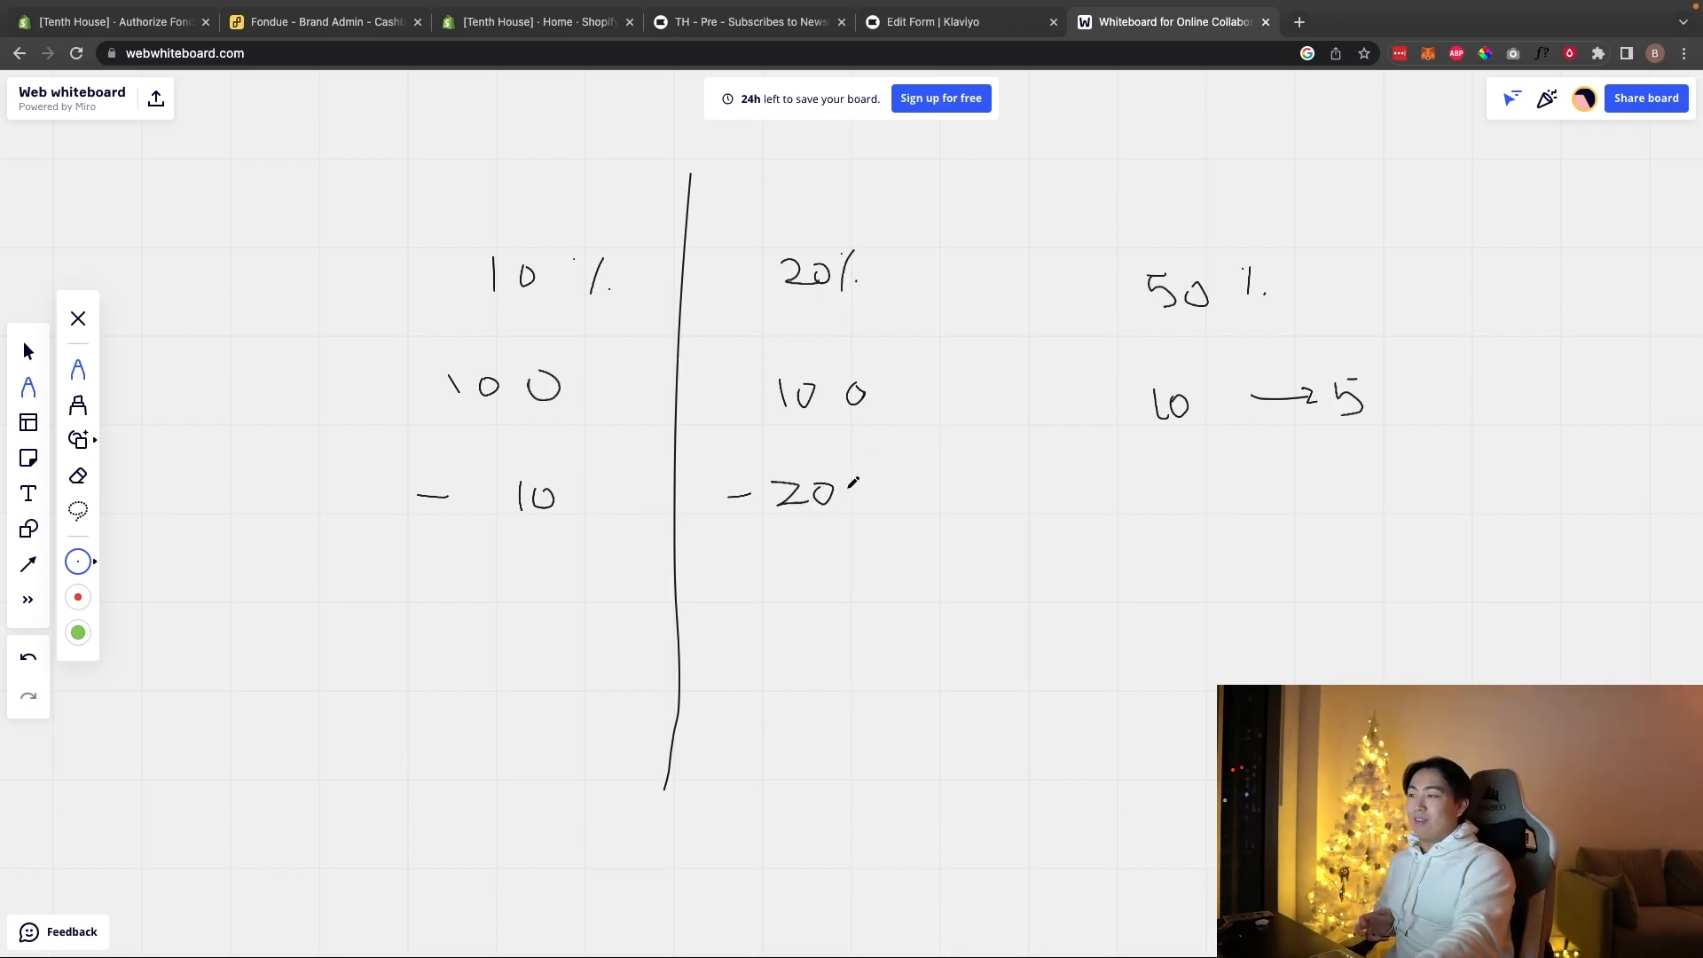
# Step: Circle the 50% note, arrow to −20, draw a total line, write −10, and begin 20 bottom right
pyautogui.moveTo(1158, 242)
pyautogui.mouseDown()
pyautogui.moveTo(1359, 315)
pyautogui.moveTo(1160, 237)
pyautogui.mouseUp()
pyautogui.moveTo(865, 488); pyautogui.dragTo(928, 475)
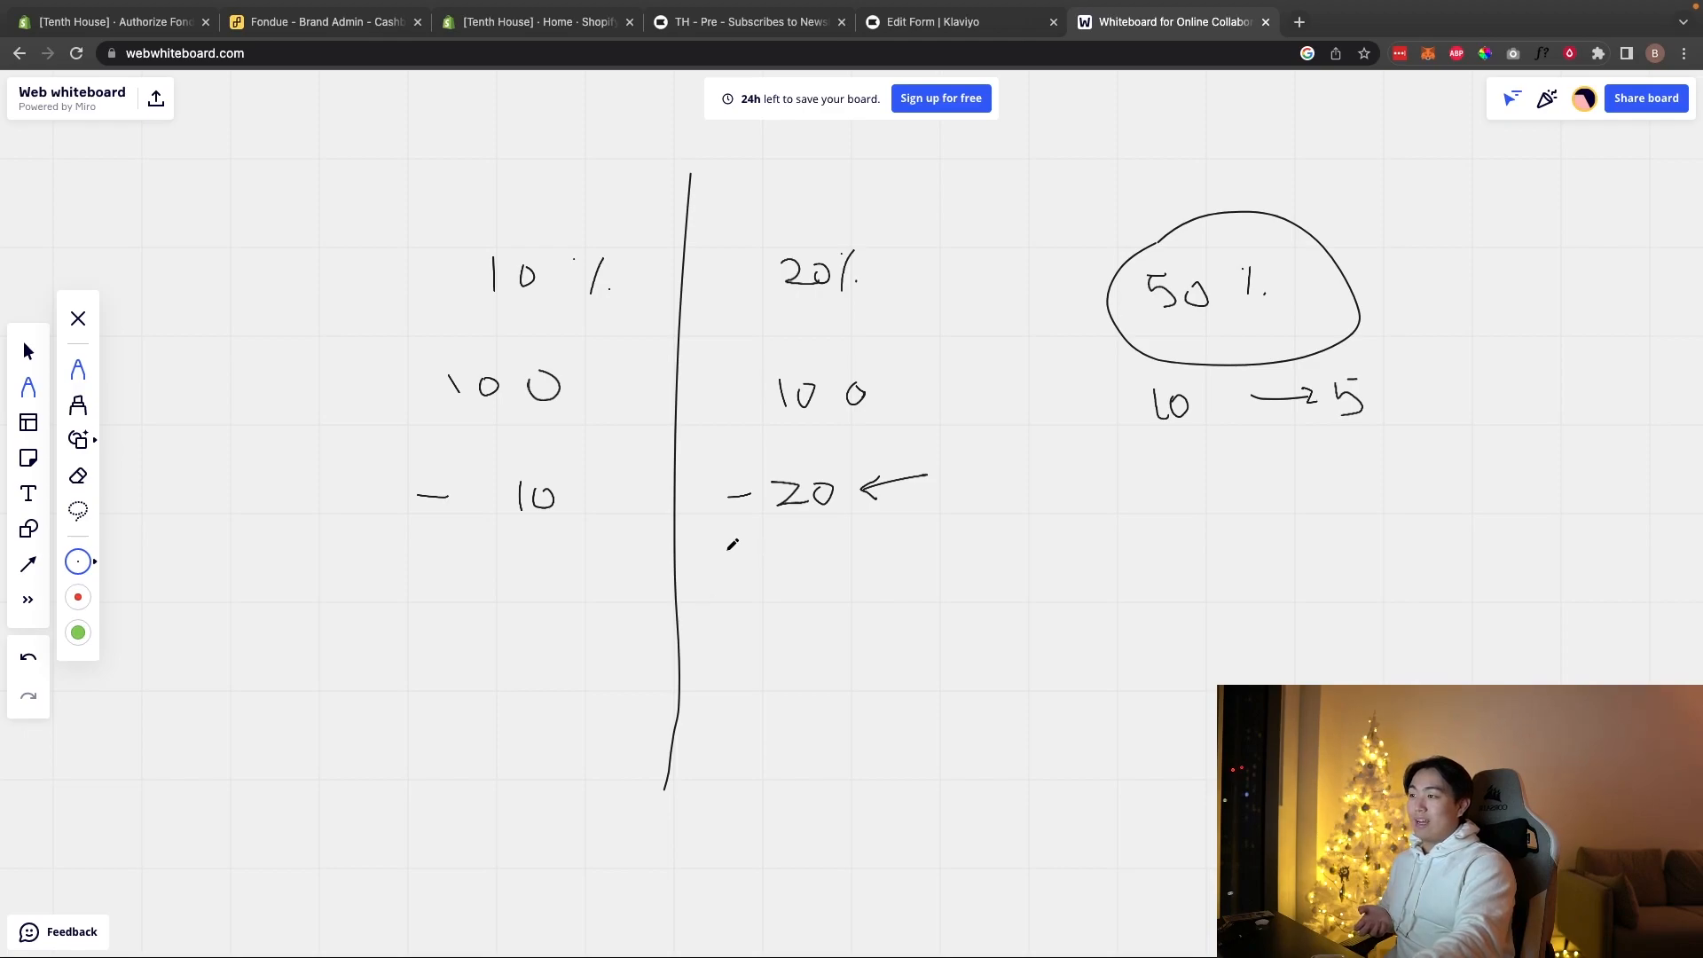
pyautogui.moveTo(724, 551); pyautogui.dragTo(904, 572)
pyautogui.moveTo(779, 604); pyautogui.dragTo(773, 608)
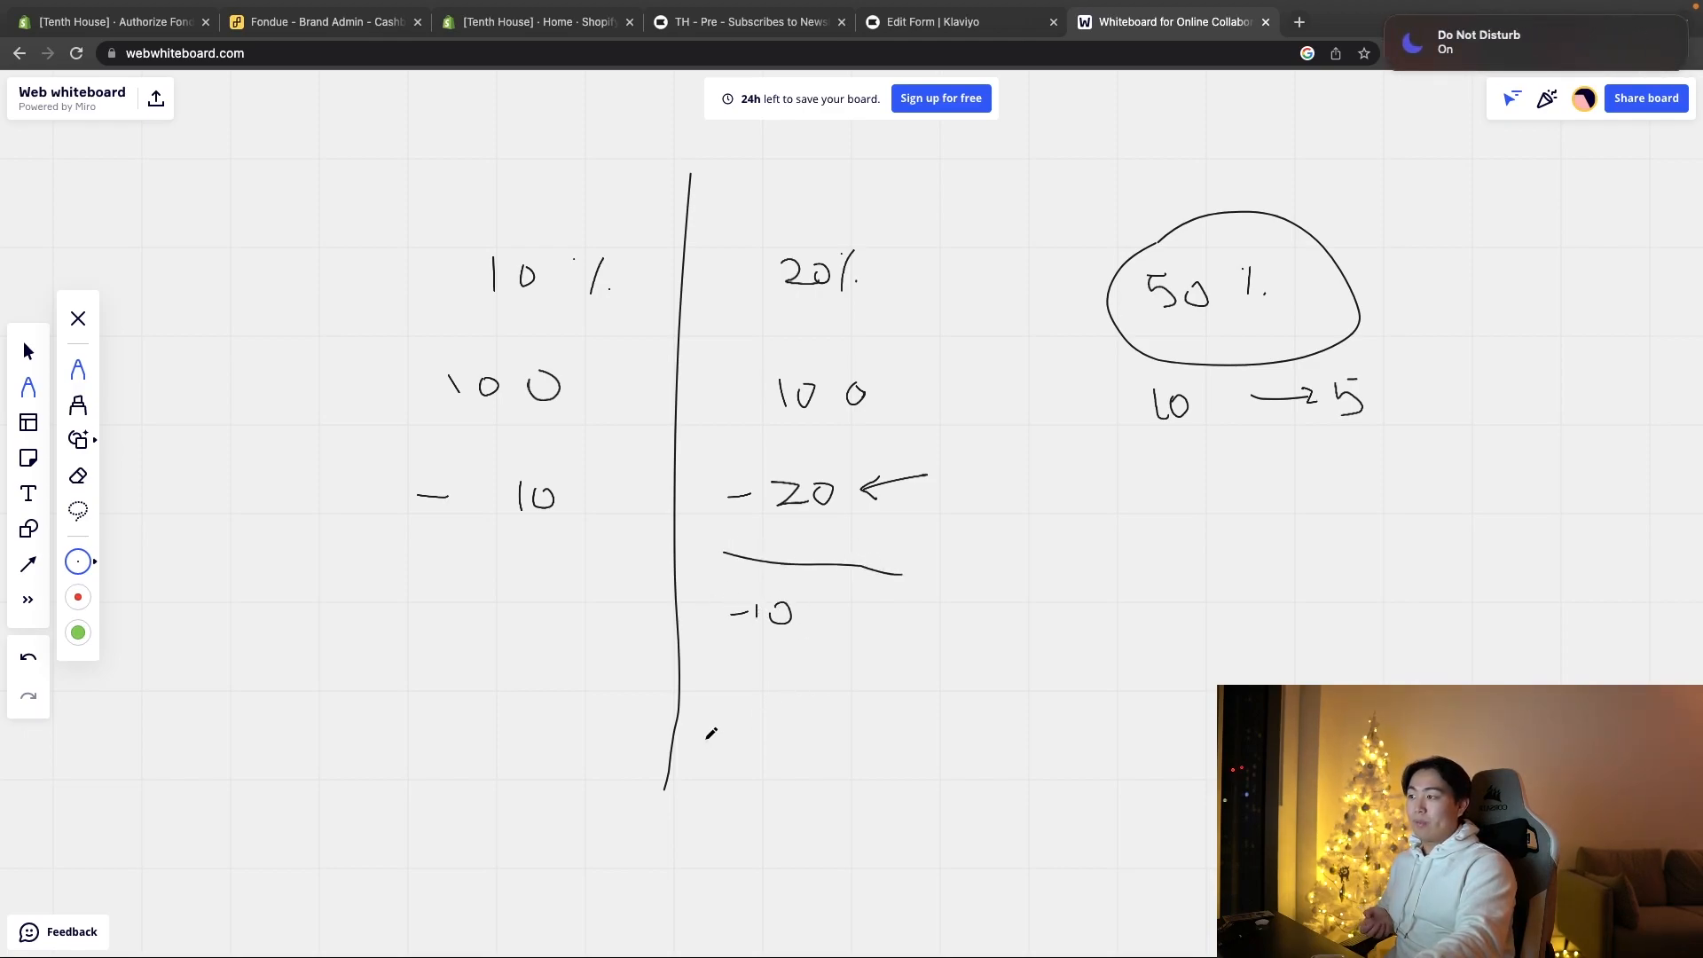
pyautogui.moveTo(1093, 646)
pyautogui.mouseDown()
pyautogui.moveTo(1184, 690)
pyautogui.moveTo(1158, 692)
pyautogui.mouseUp()
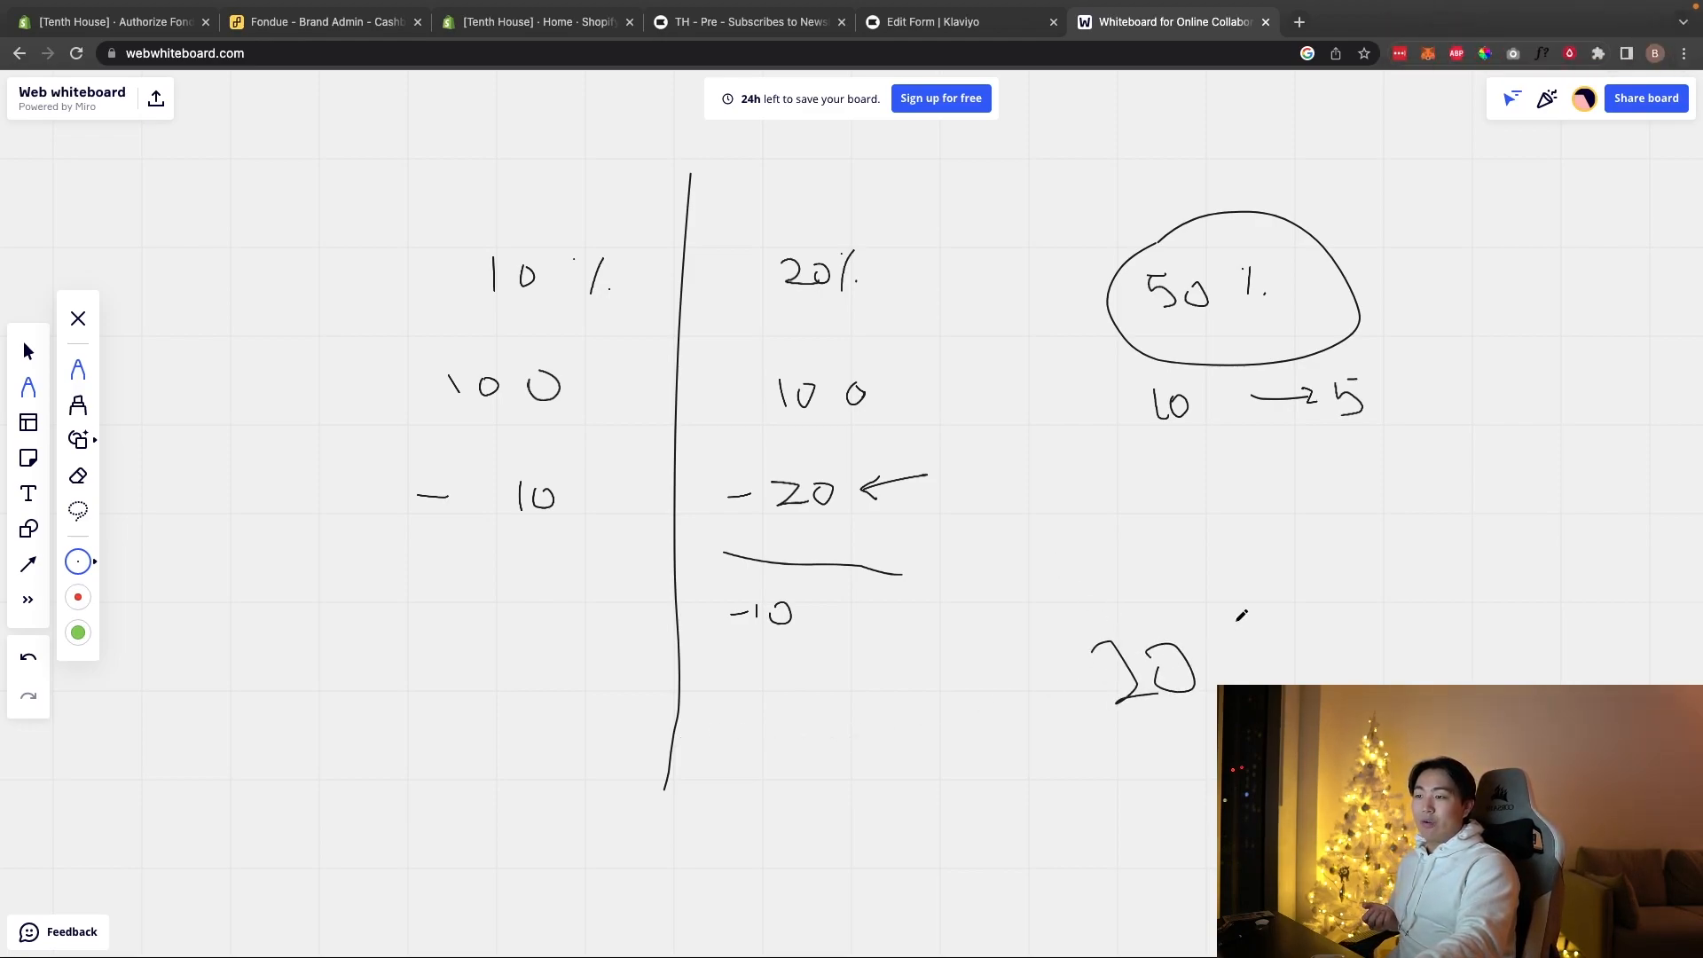
# Step: Write a 20% Cash note at the bottom right and circle it
pyautogui.moveTo(1248, 626); pyautogui.dragTo(1248, 679)
pyautogui.click(1258, 671)
pyautogui.moveTo(1342, 619)
pyautogui.mouseDown()
pyautogui.moveTo(1322, 652)
pyautogui.moveTo(1399, 637)
pyautogui.mouseUp()
pyautogui.moveTo(1199, 787); pyautogui.dragTo(1215, 823)
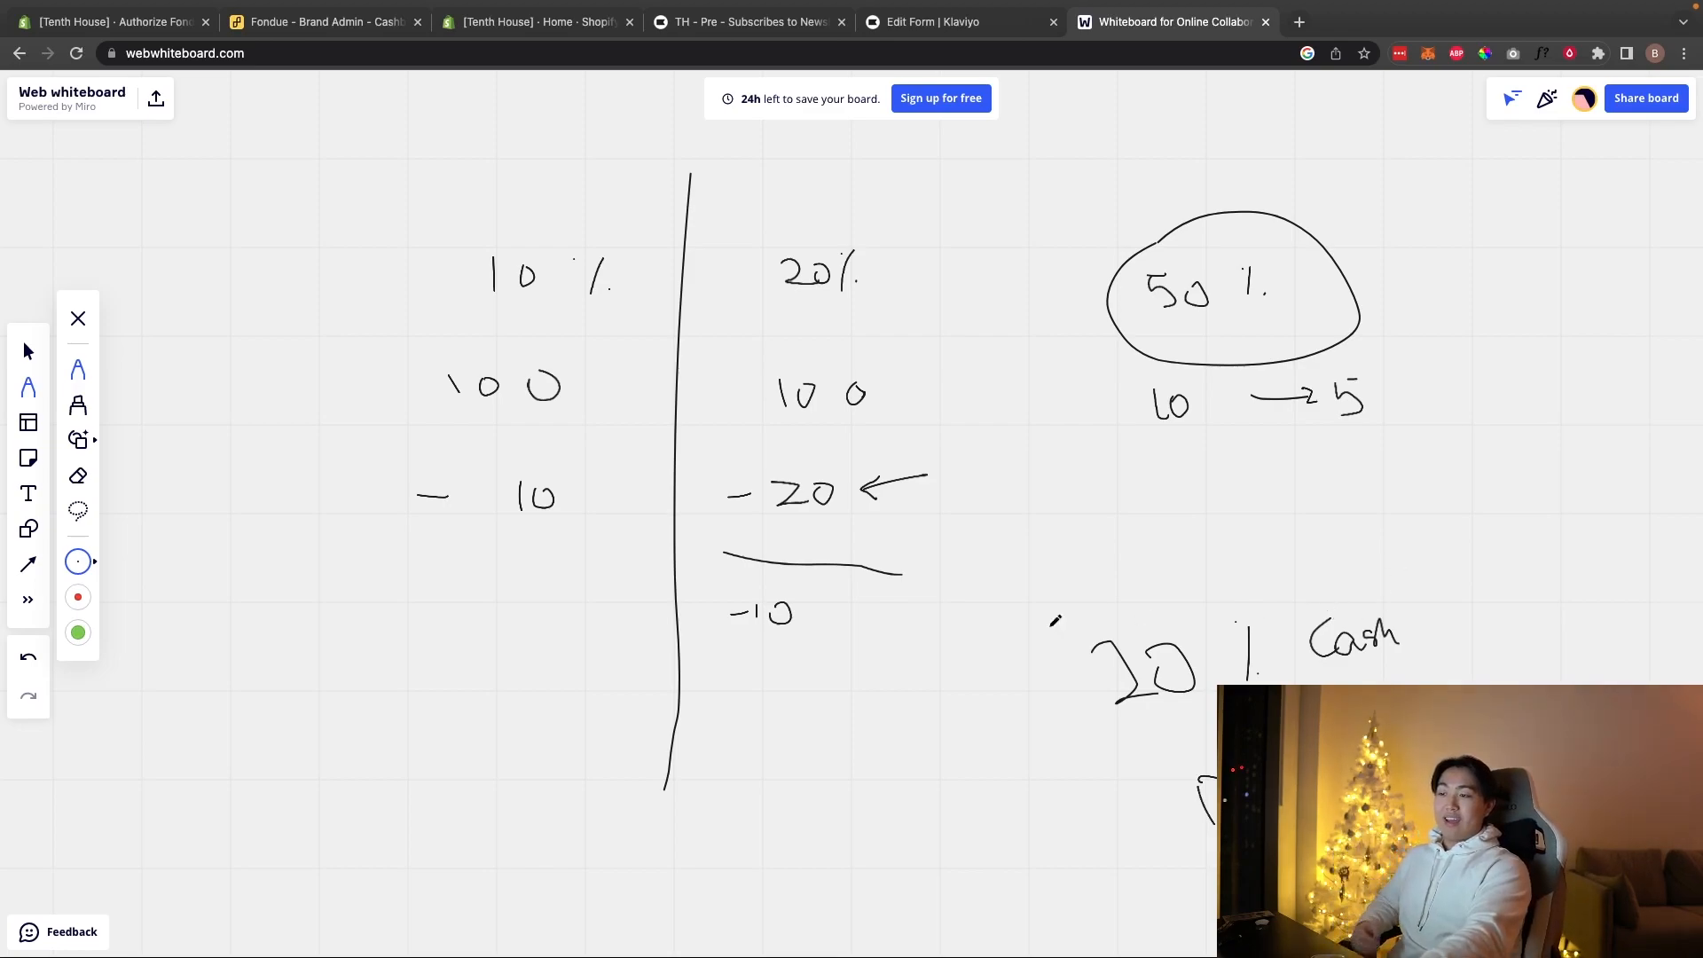
pyautogui.moveTo(1264, 575)
pyautogui.mouseDown()
pyautogui.moveTo(1543, 610)
pyautogui.moveTo(1155, 579)
pyautogui.mouseUp()
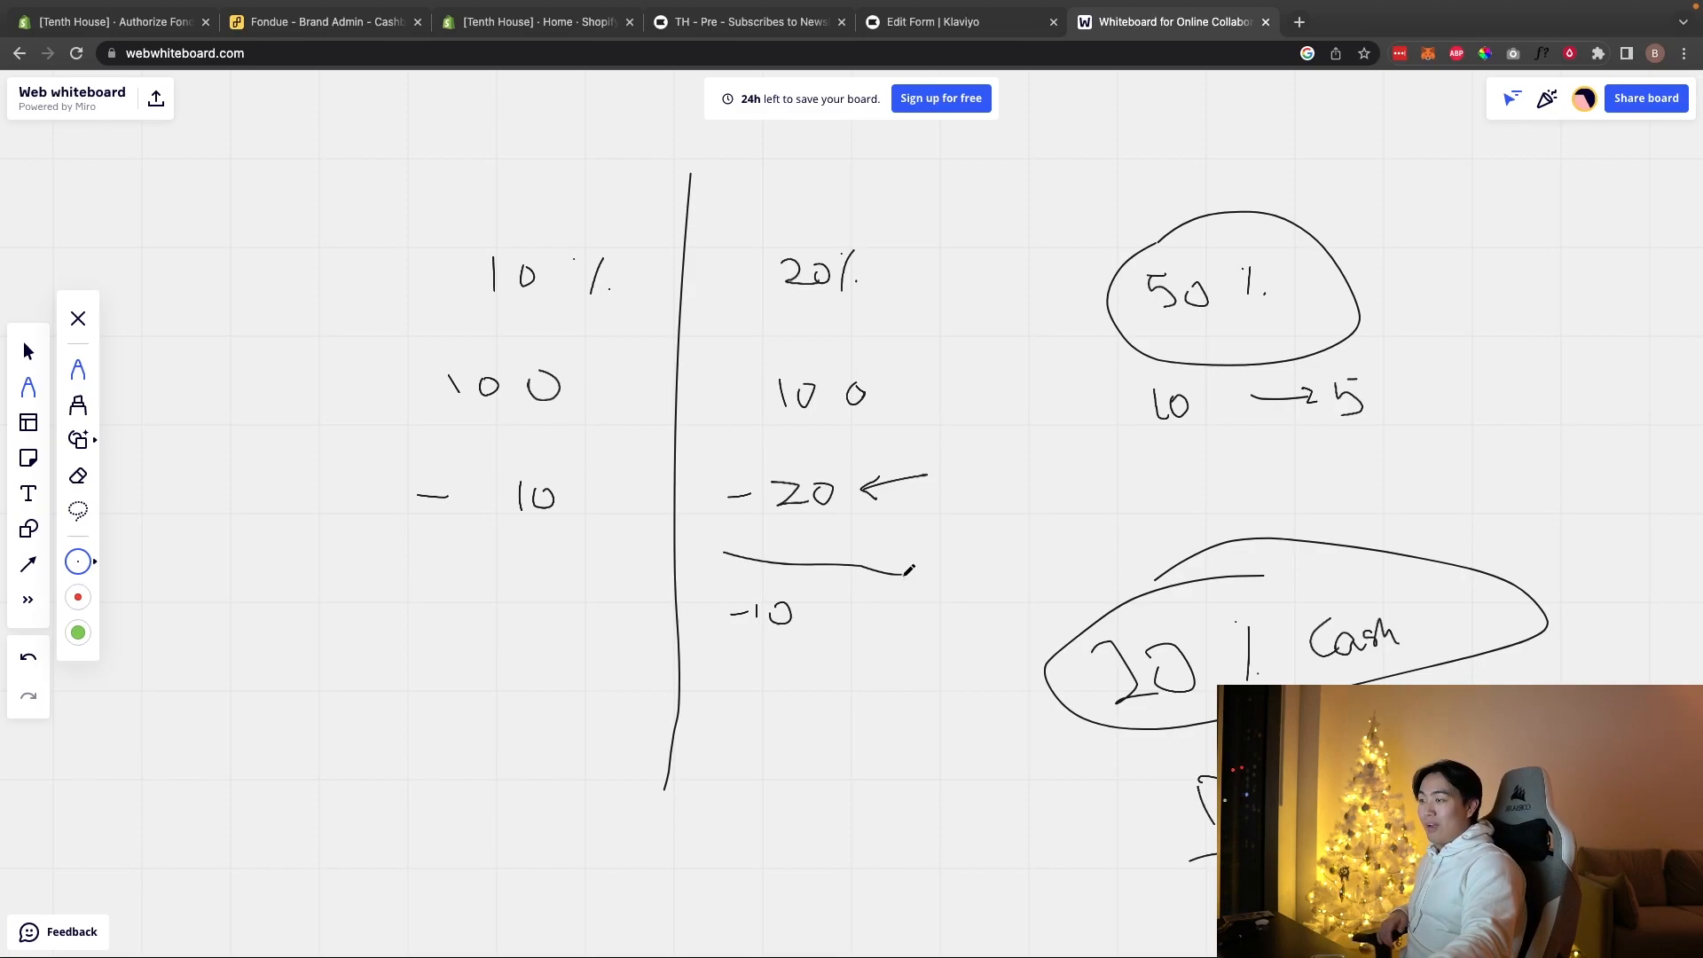
# Step: Add an arrow with Email at lower left, underline the 50, and write $ Email on the right
pyautogui.moveTo(233, 878)
pyautogui.mouseDown()
pyautogui.moveTo(357, 743)
pyautogui.moveTo(384, 765)
pyautogui.mouseUp()
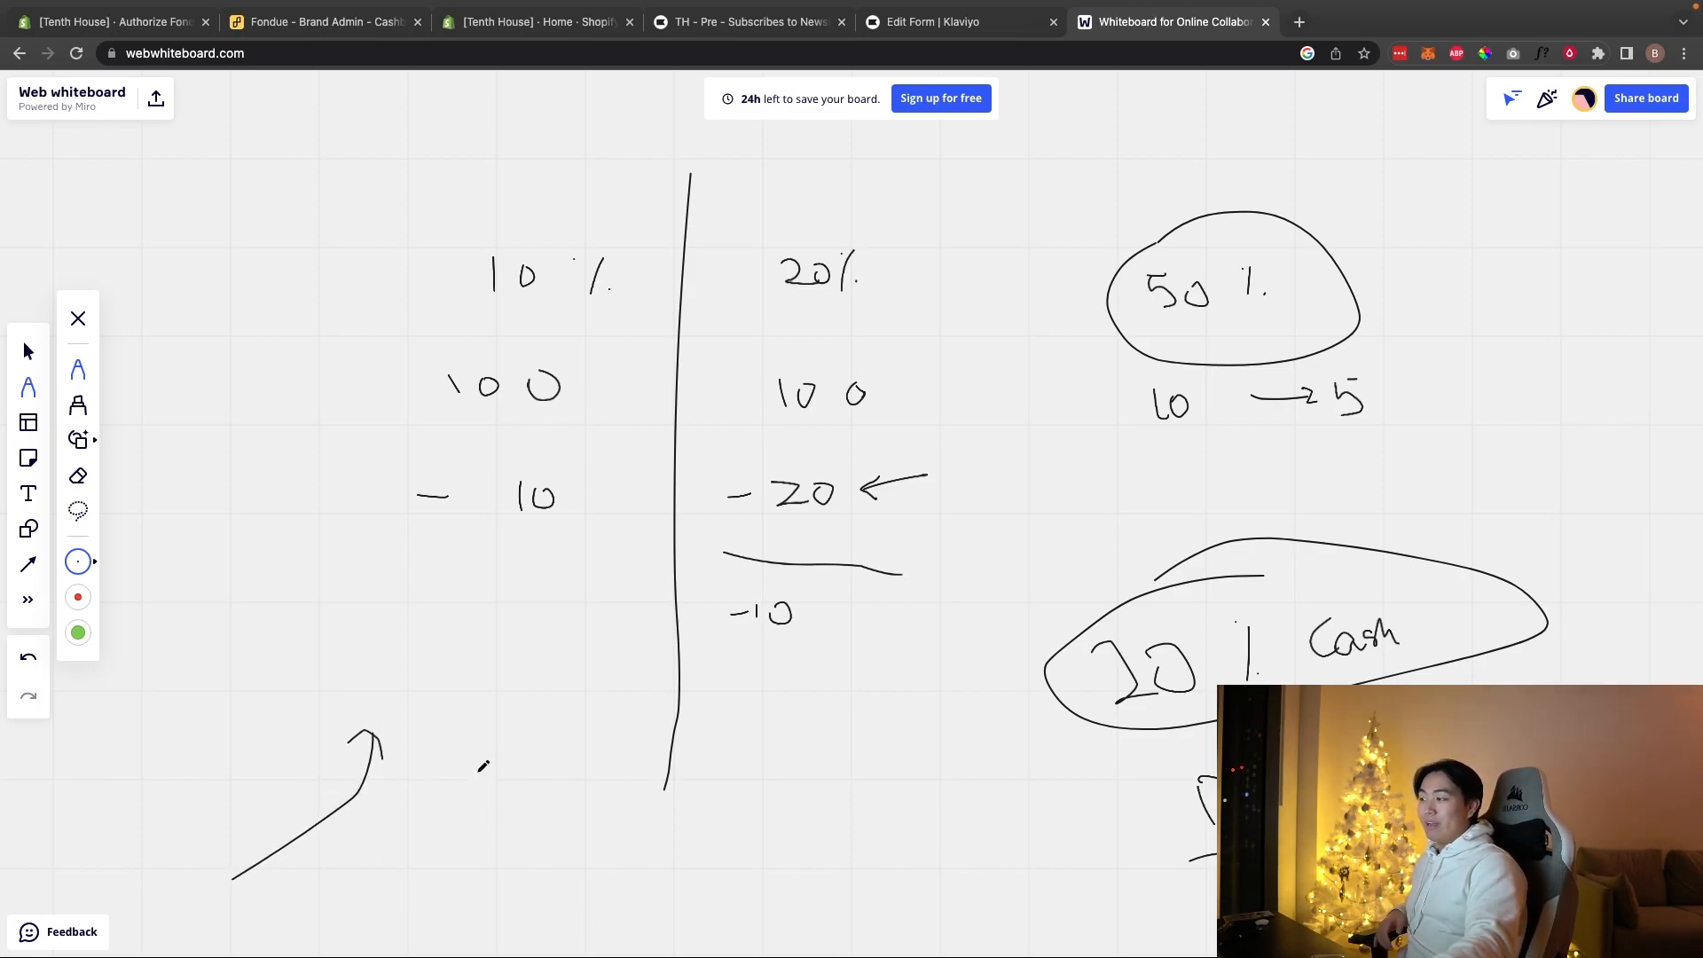
pyautogui.moveTo(501, 795); pyautogui.dragTo(558, 808)
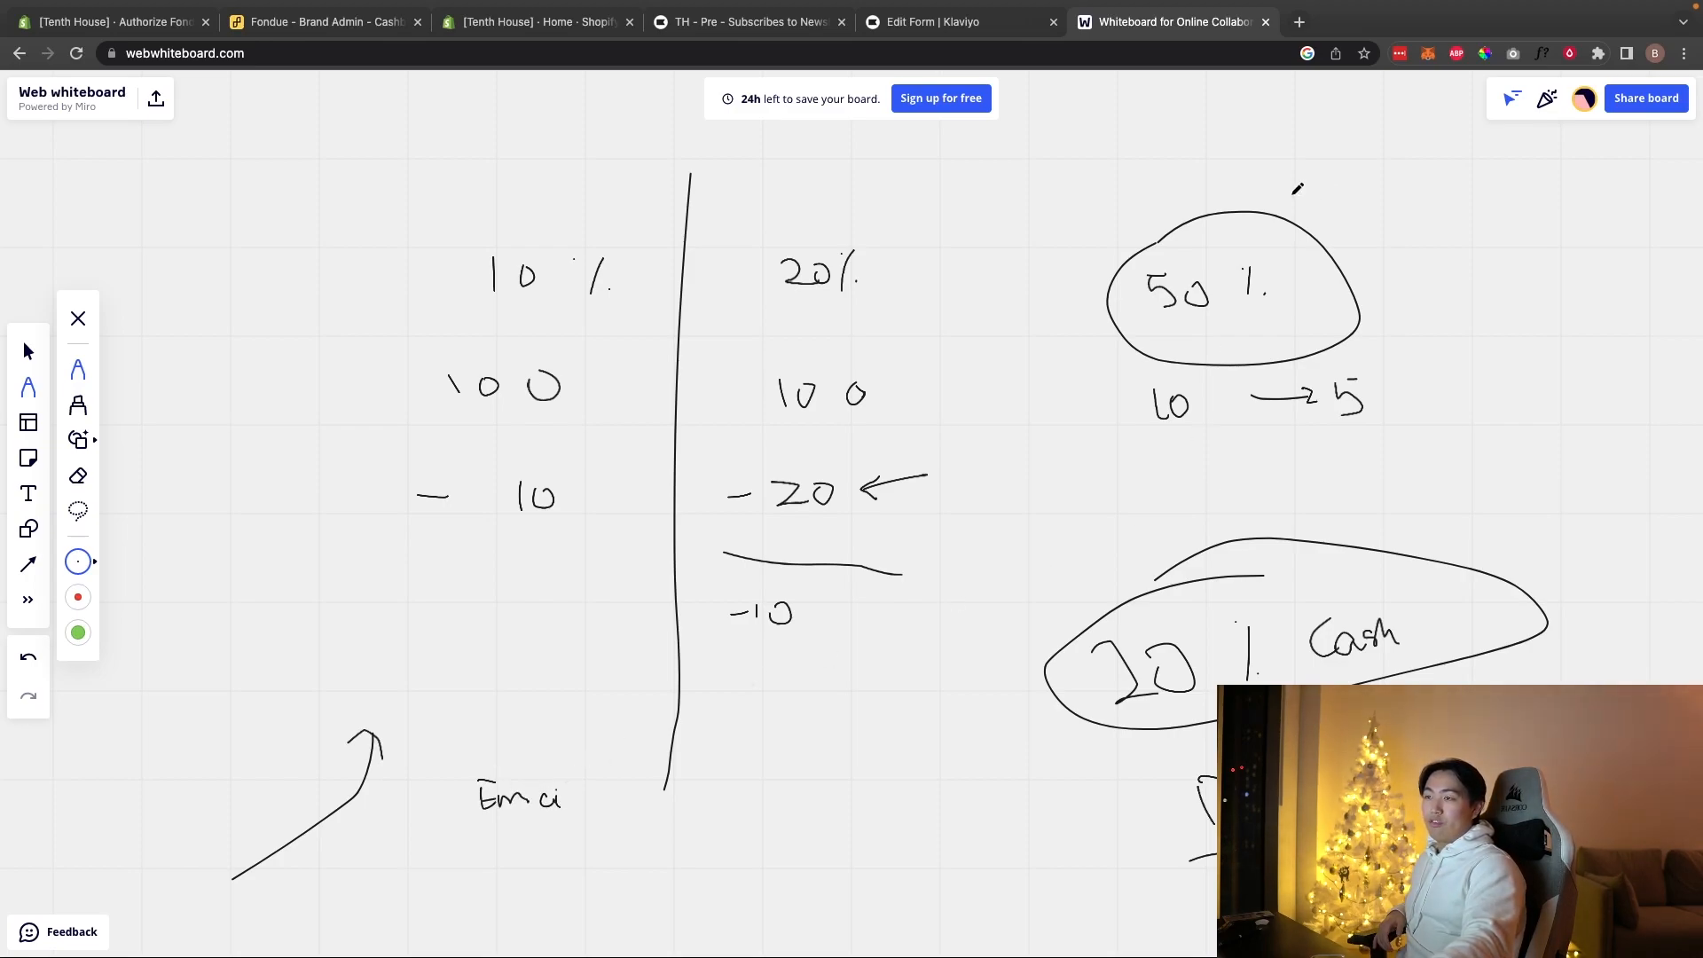
pyautogui.moveTo(1170, 328); pyautogui.dragTo(1230, 324)
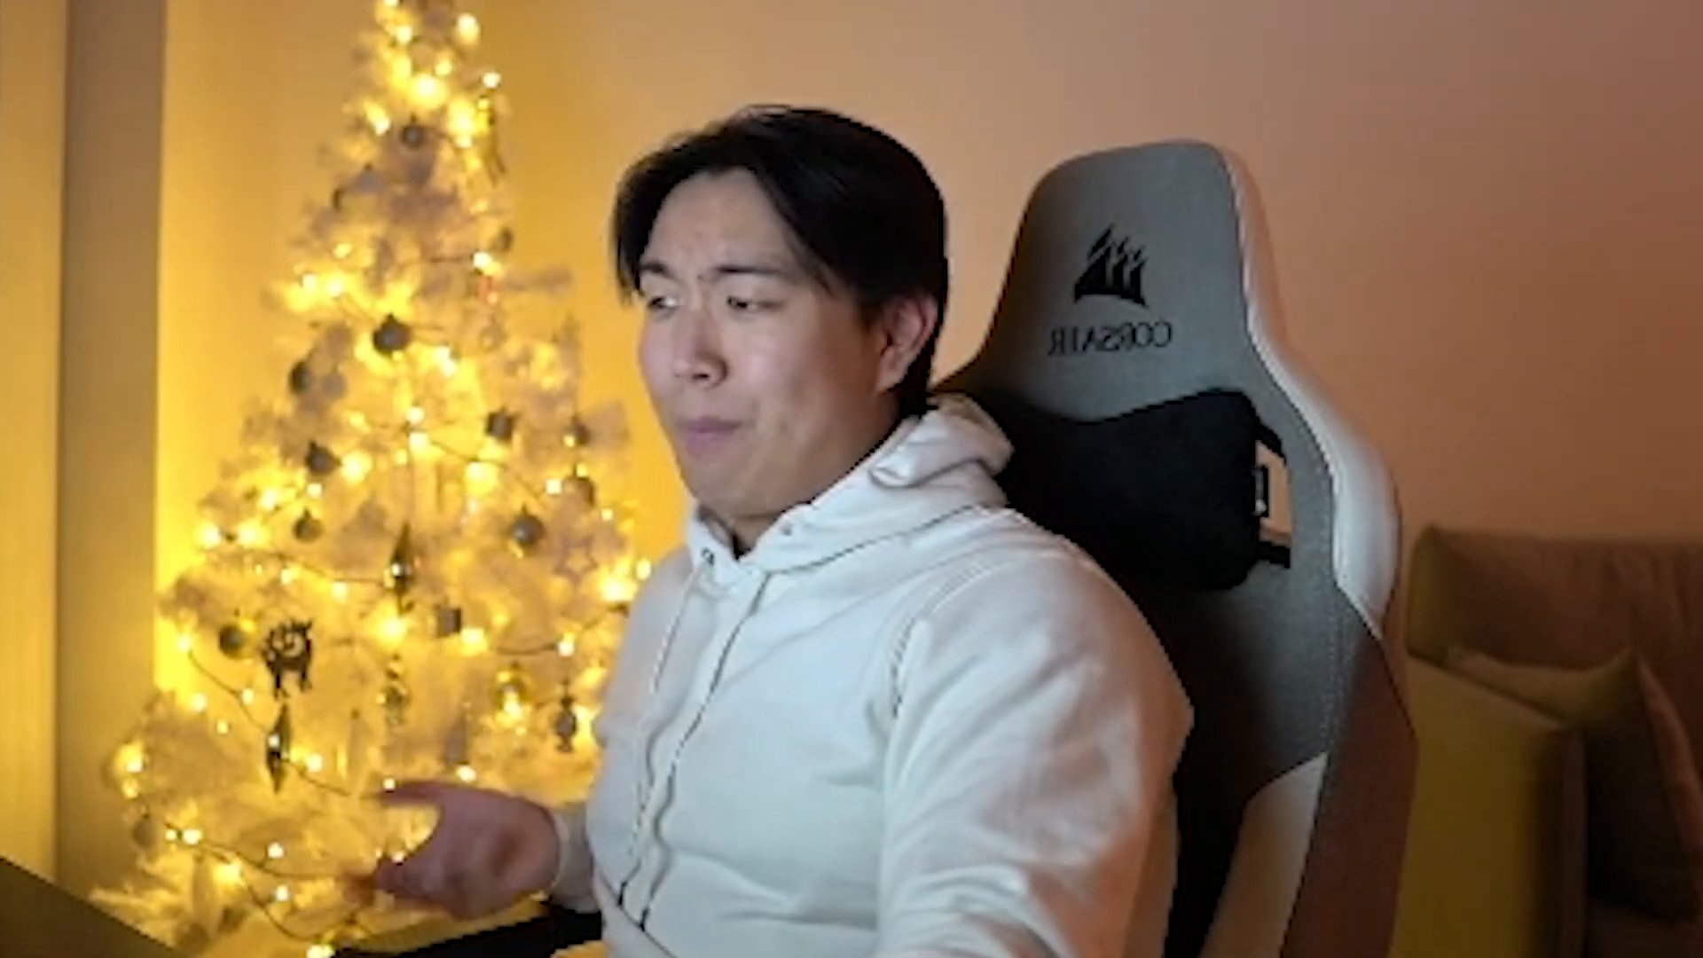
pyautogui.moveTo(1508, 410)
pyautogui.mouseDown()
pyautogui.moveTo(1488, 426)
pyautogui.moveTo(1497, 459)
pyautogui.mouseUp()
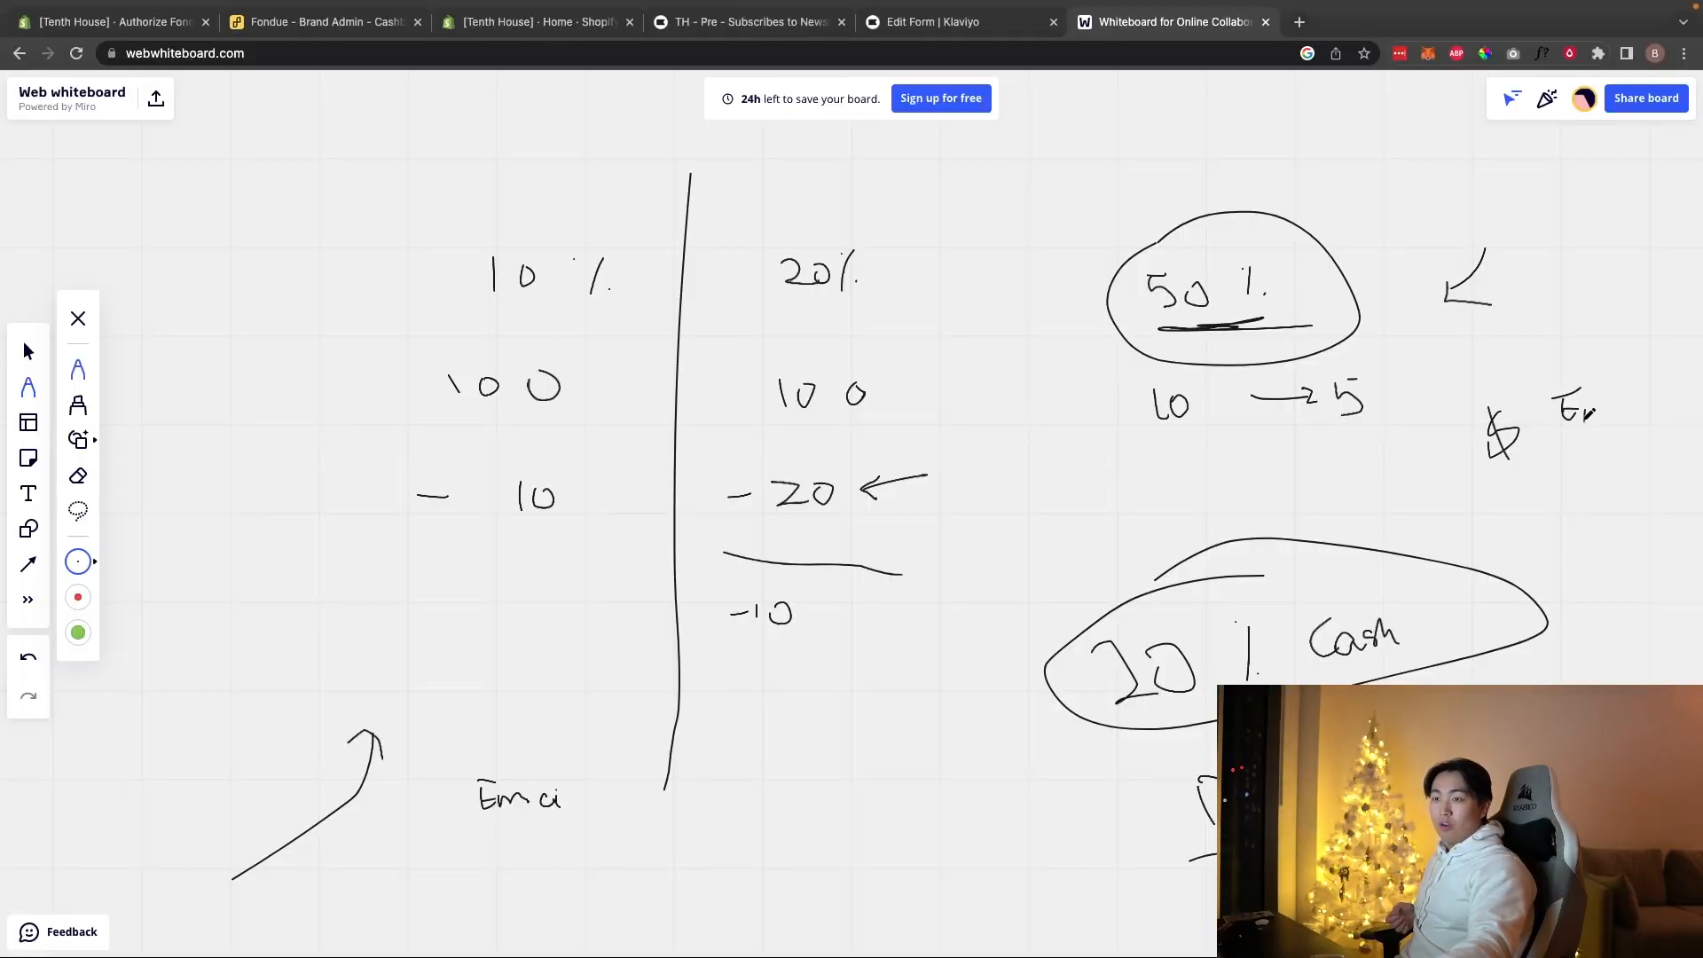
pyautogui.moveTo(1611, 403); pyautogui.dragTo(1630, 394)
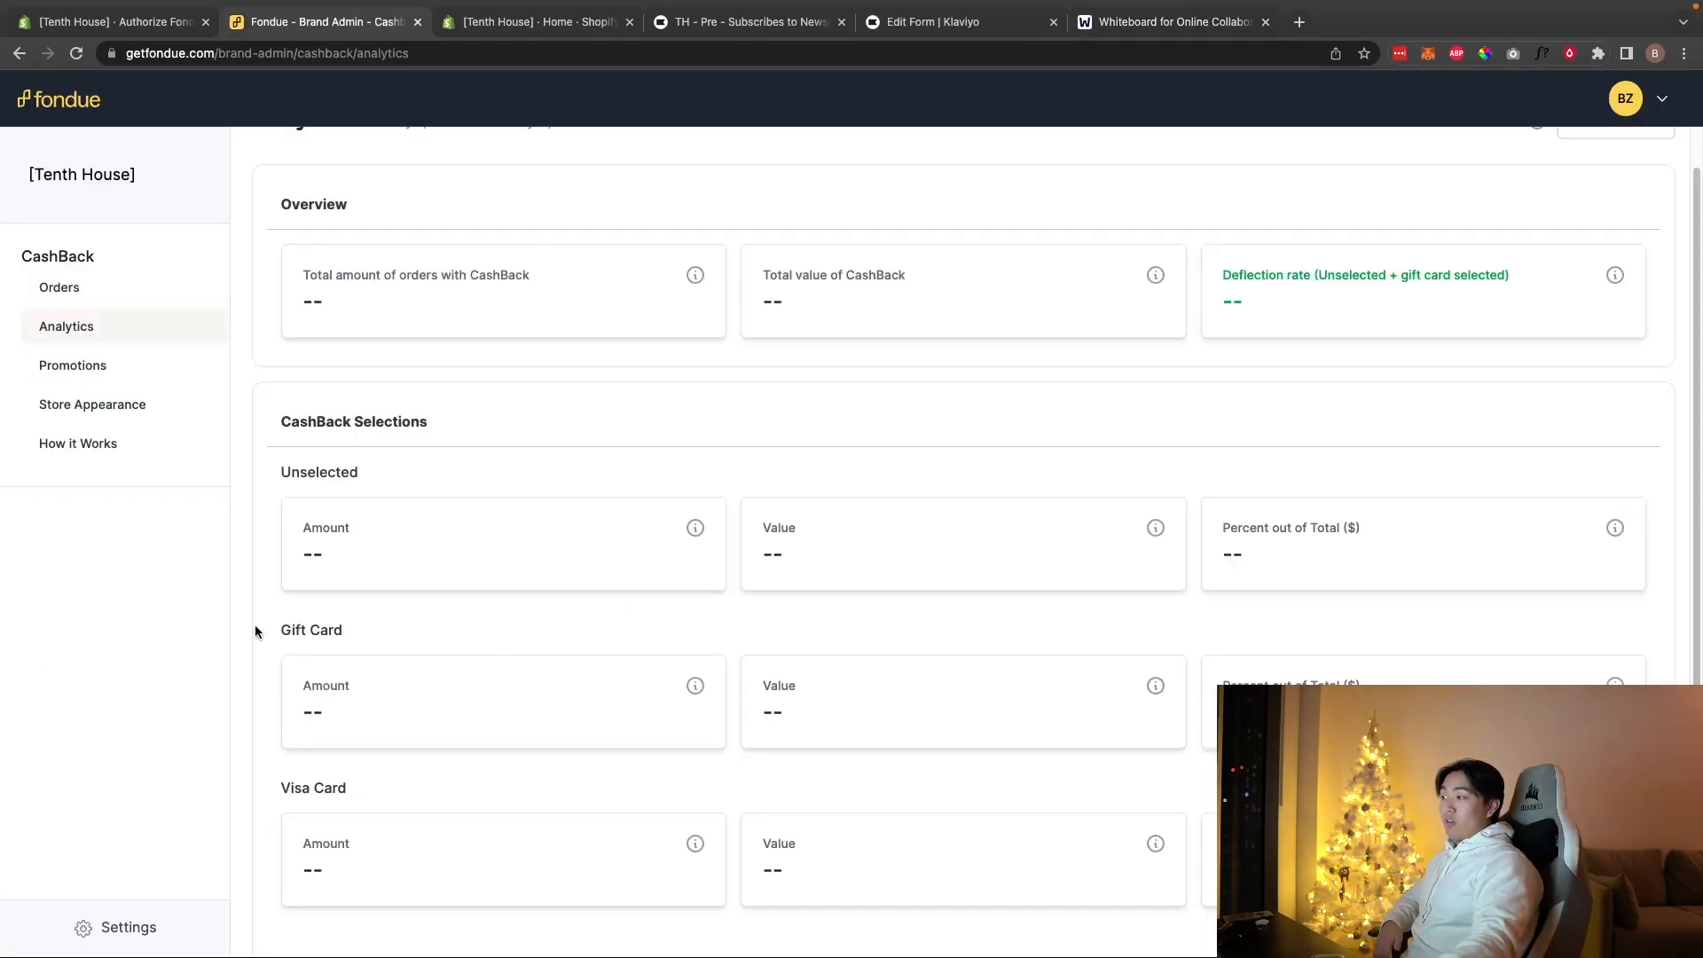
pyautogui.moveTo(254, 630)
pyautogui.mouseDown()
pyautogui.moveTo(403, 642)
pyautogui.moveTo(252, 633)
pyautogui.mouseUp()
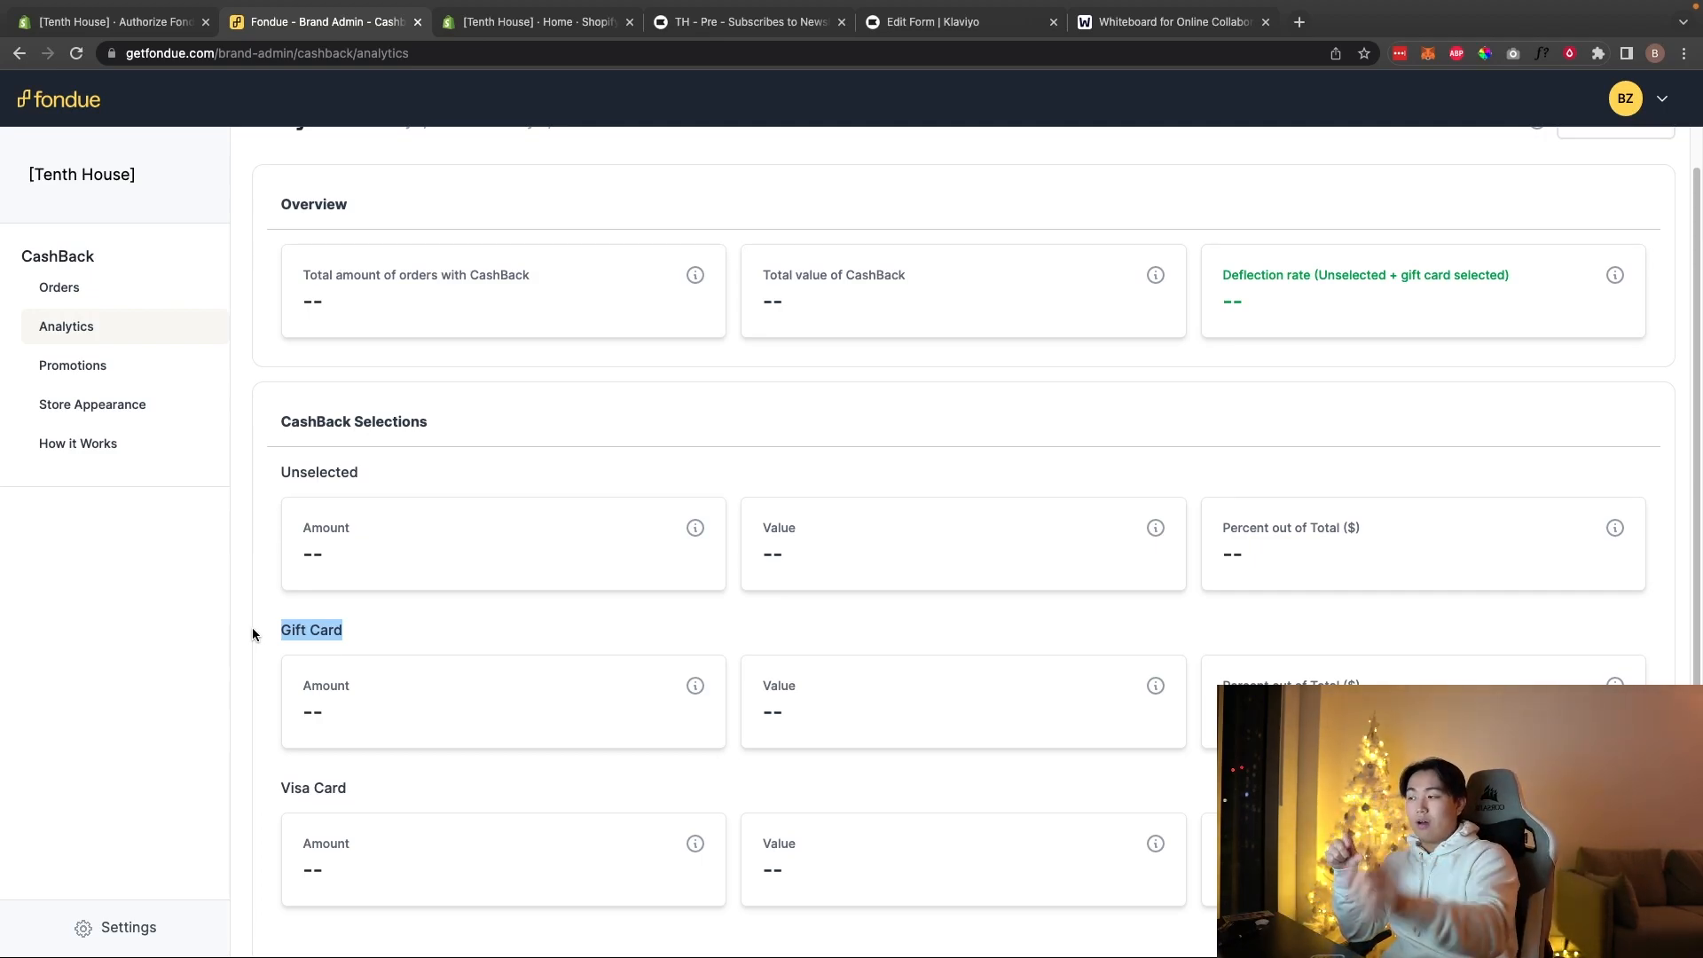
pyautogui.moveTo(263, 798); pyautogui.dragTo(348, 787)
pyautogui.click(366, 791)
pyautogui.moveTo(262, 631); pyautogui.dragTo(342, 631)
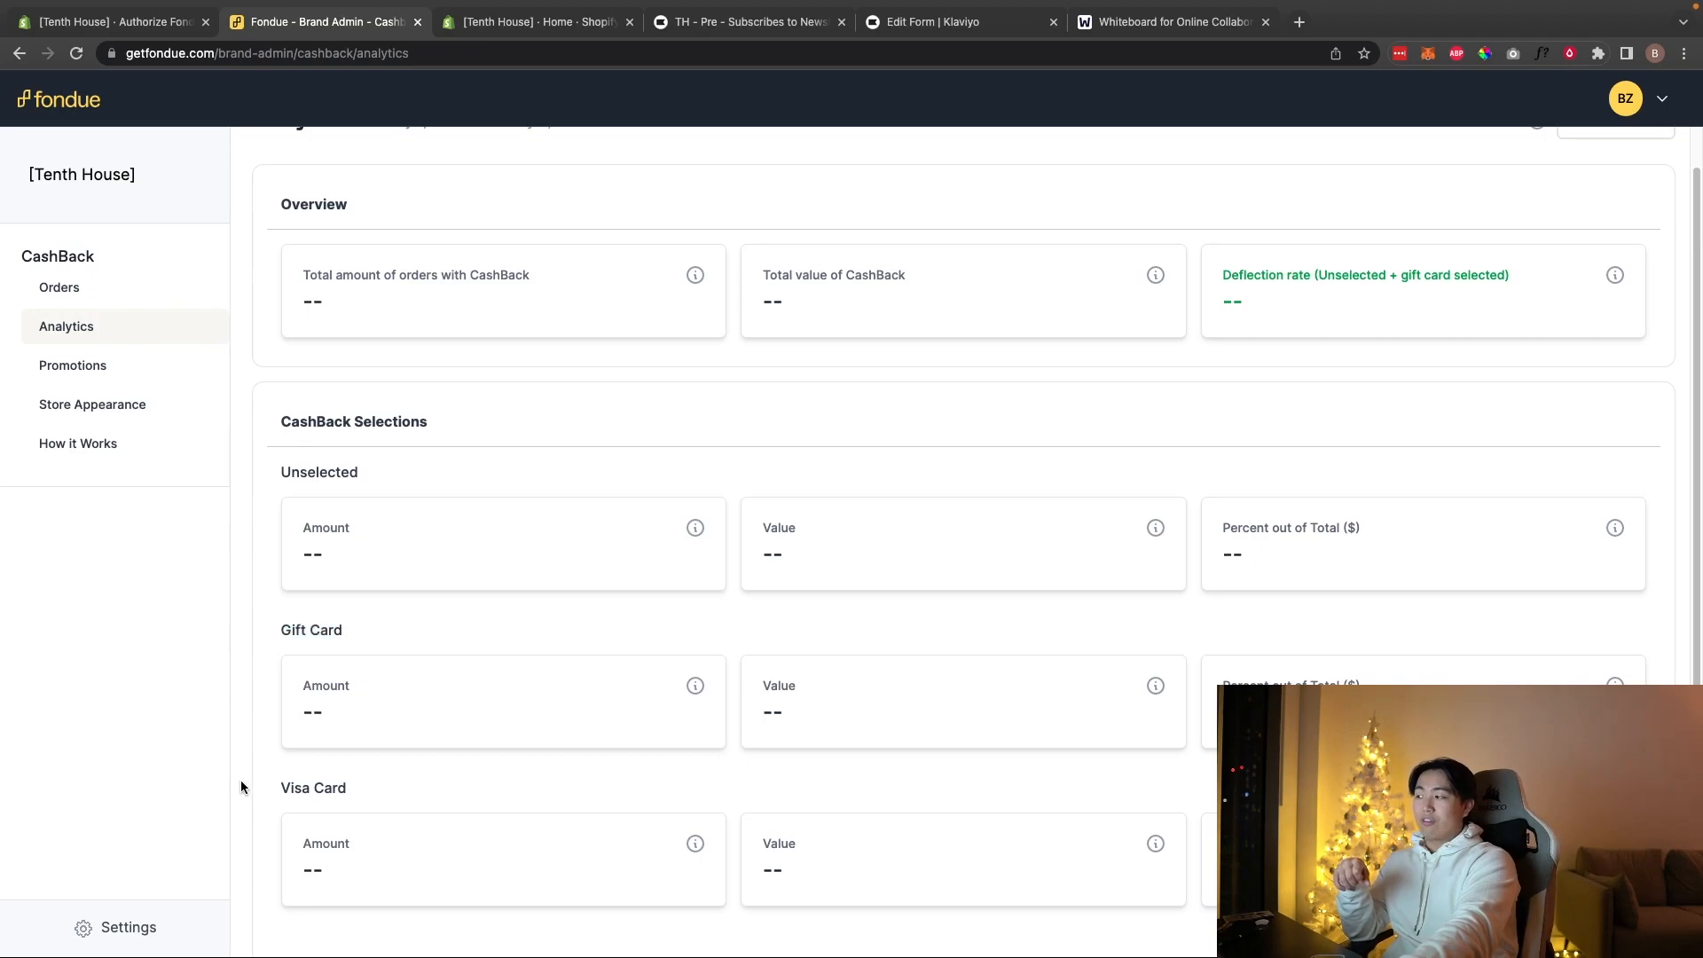
pyautogui.moveTo(251, 776); pyautogui.dragTo(425, 801)
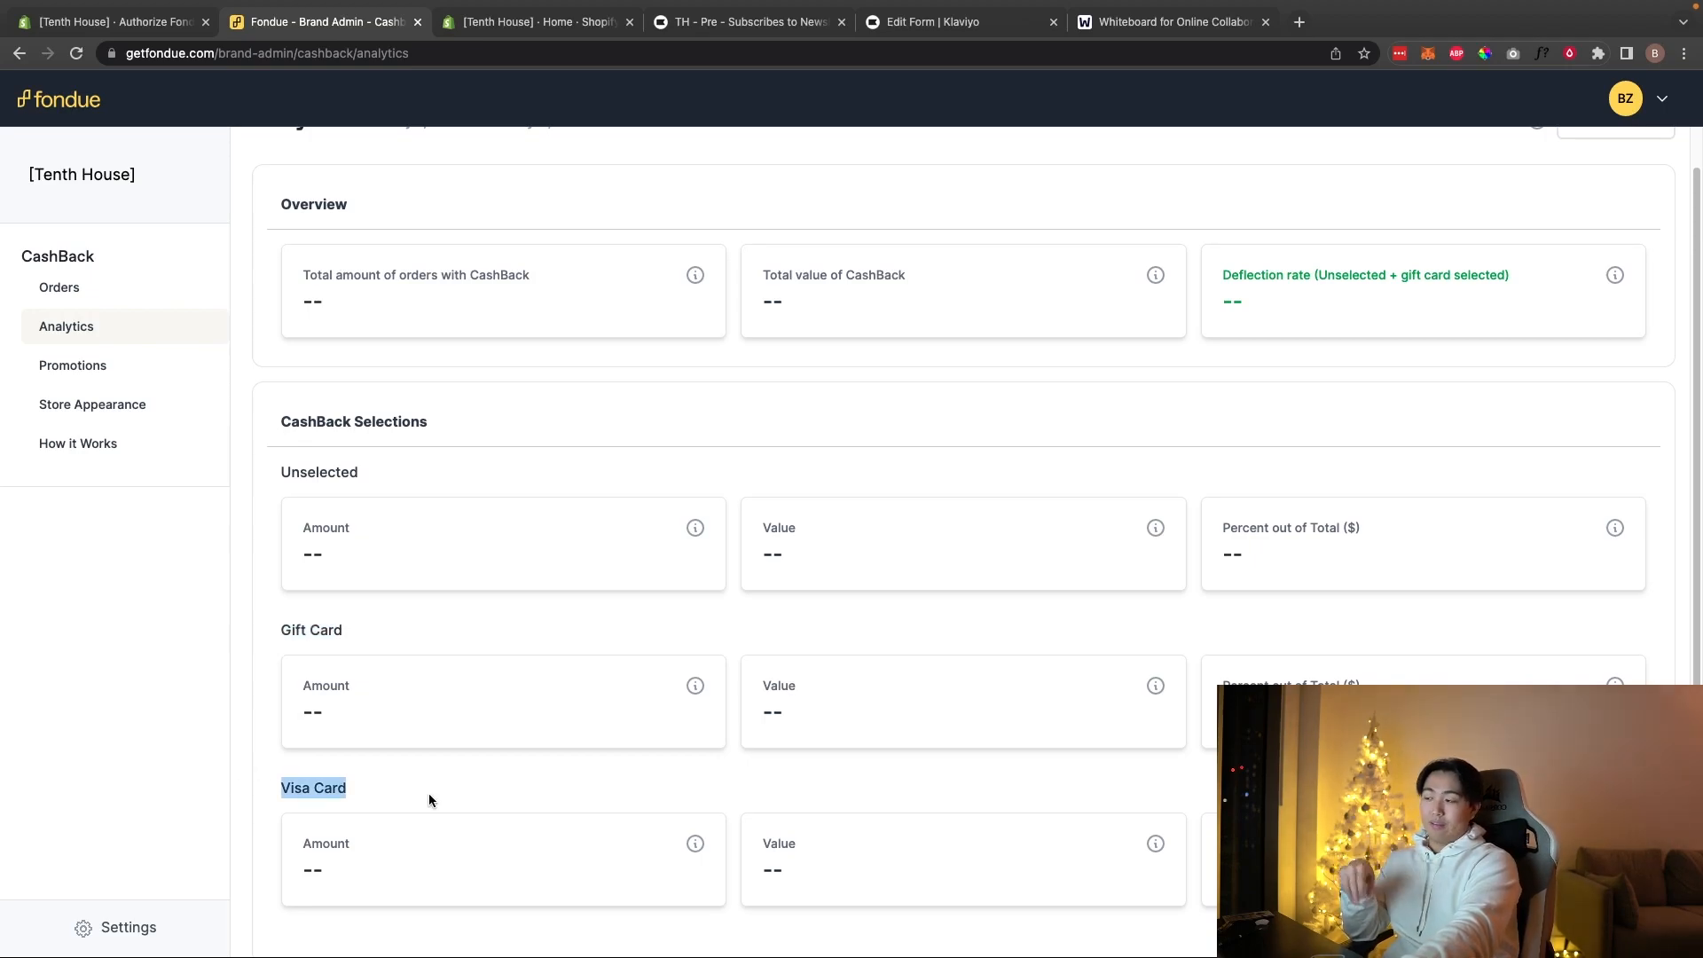